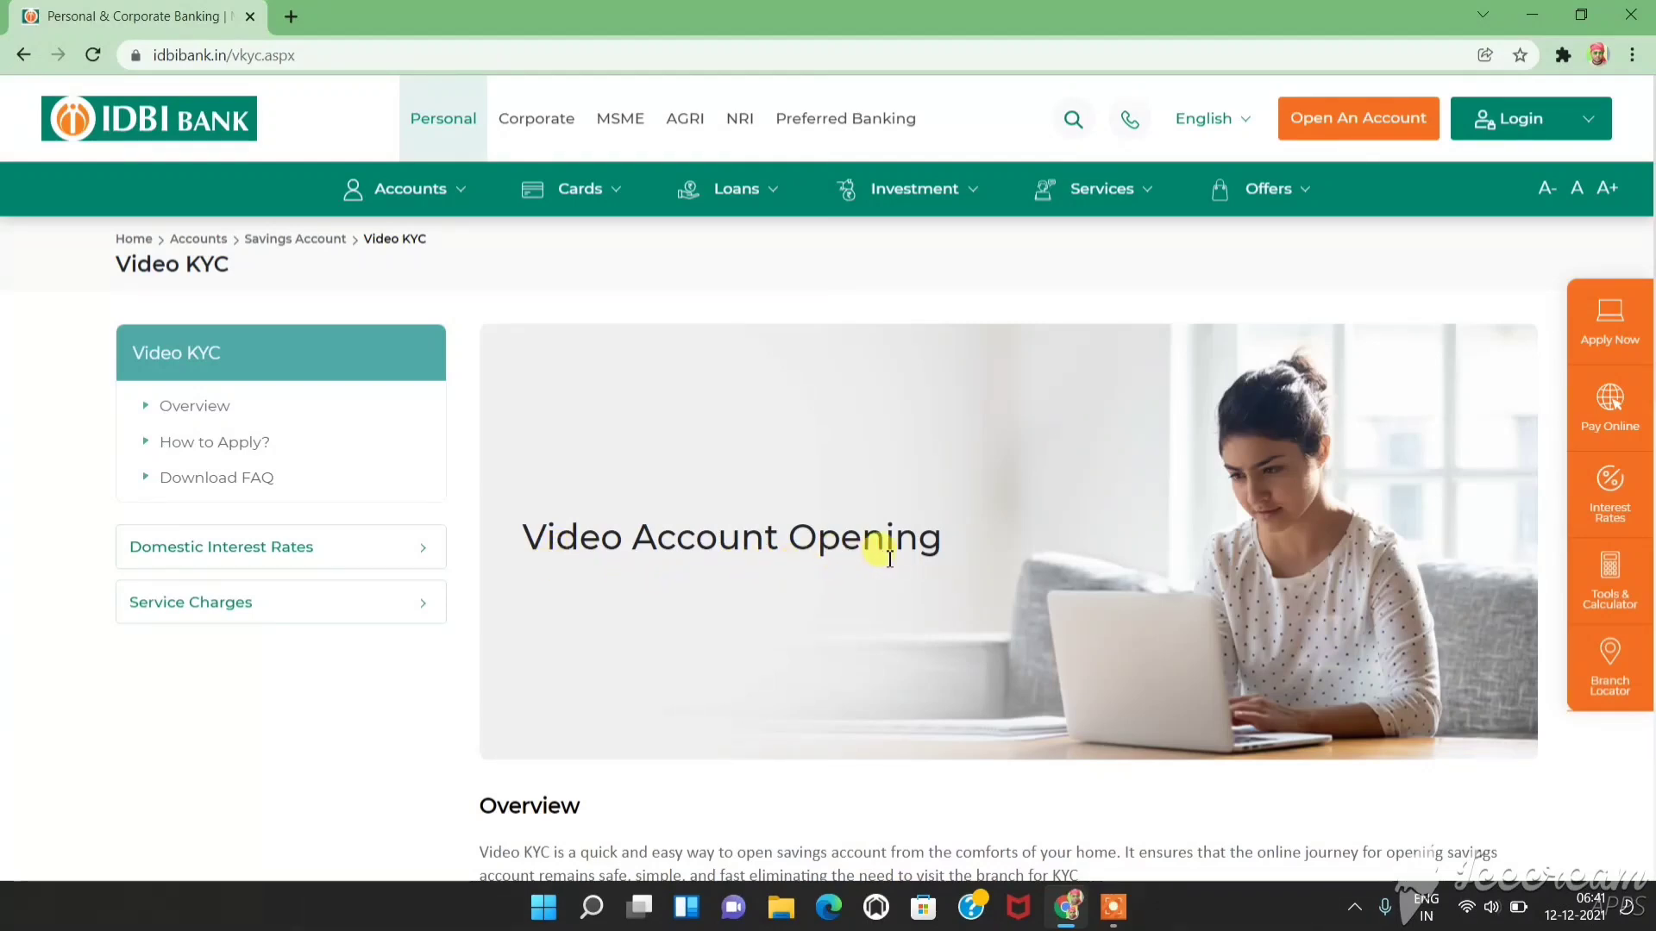
# Open the Video KYC application link and accept all the consent declarations to proceed to the applicant form.
pyautogui.scroll(-6, 900, 557)
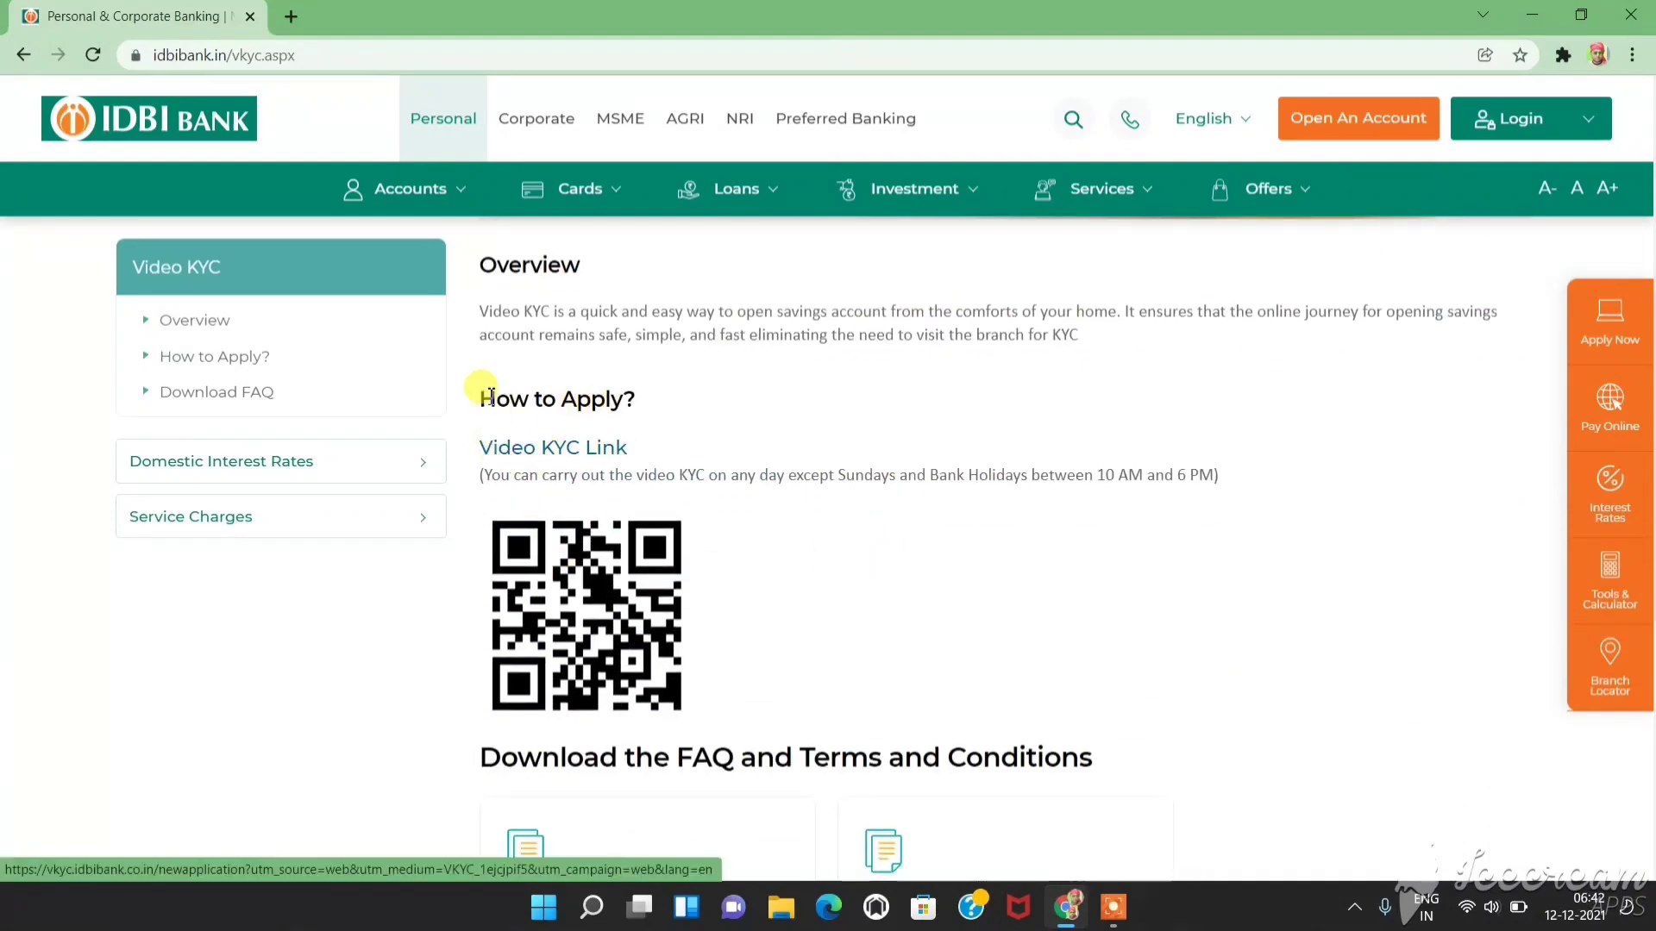
pyautogui.click(580, 455)
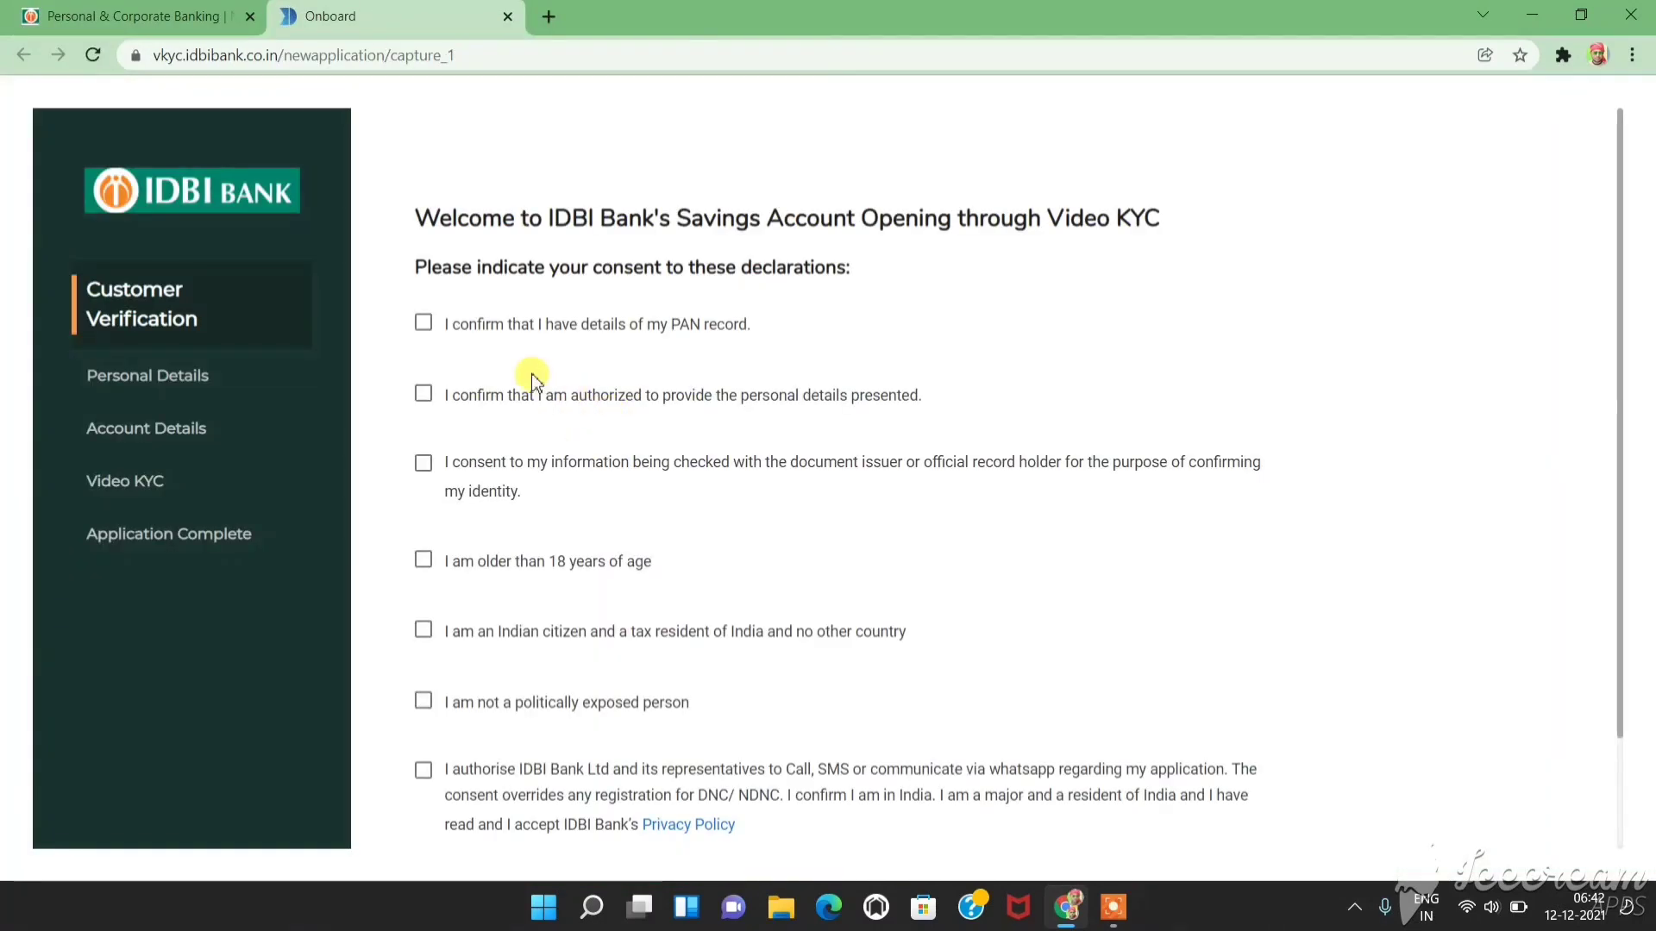
pyautogui.click(422, 324)
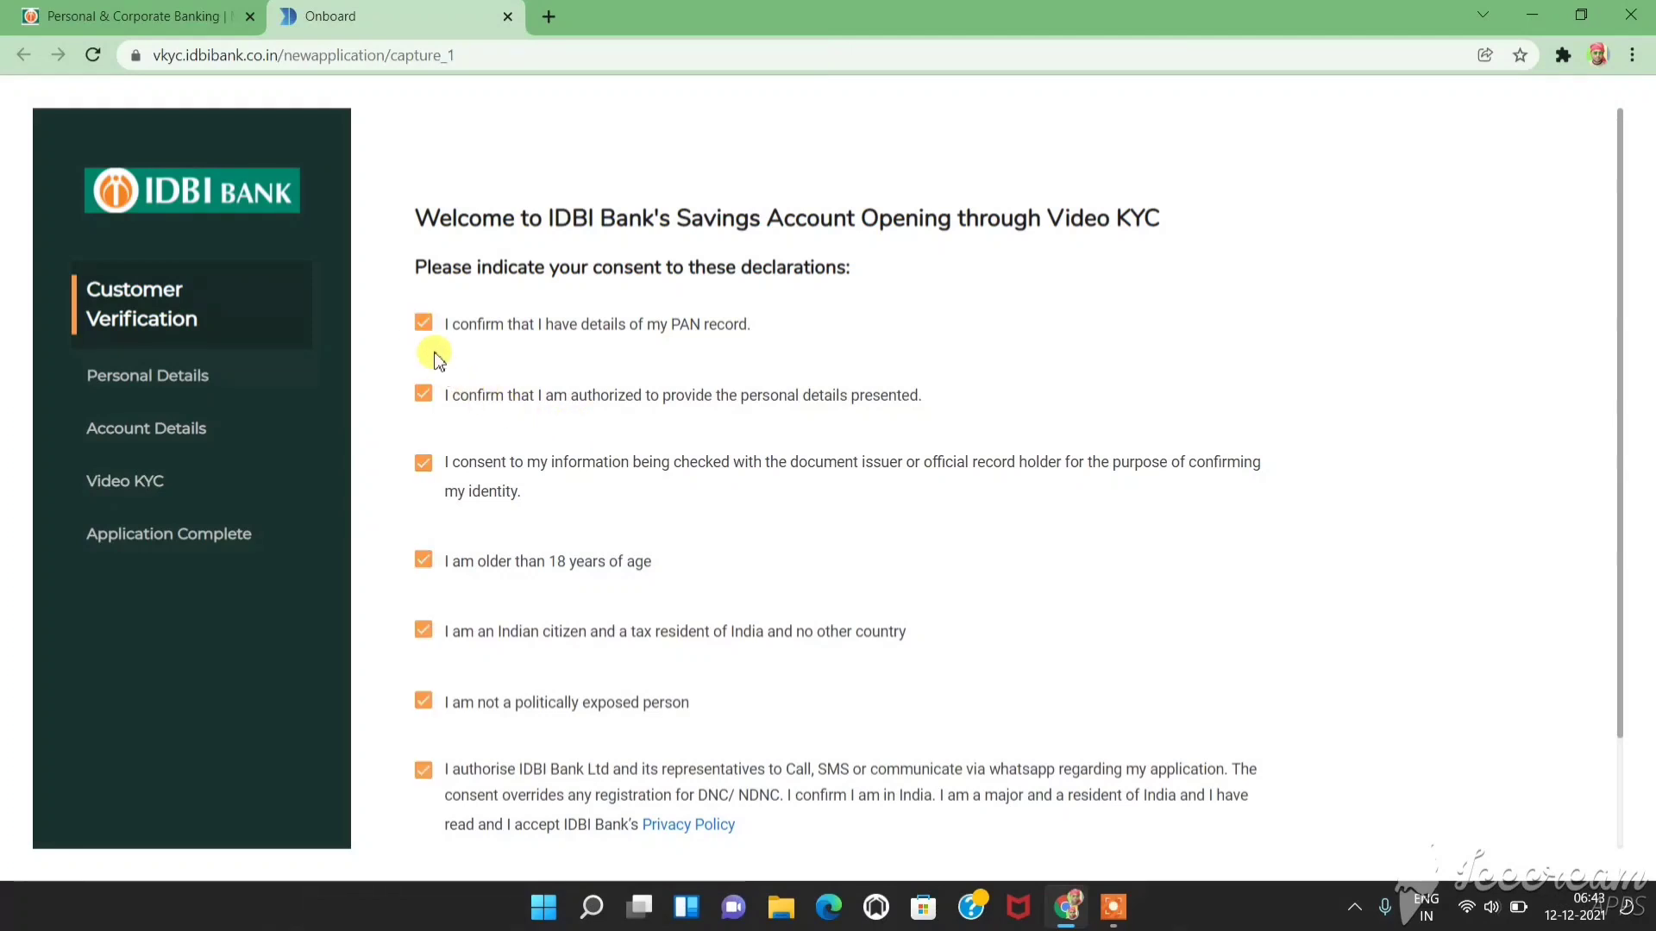
pyautogui.scroll(-2, 433, 338)
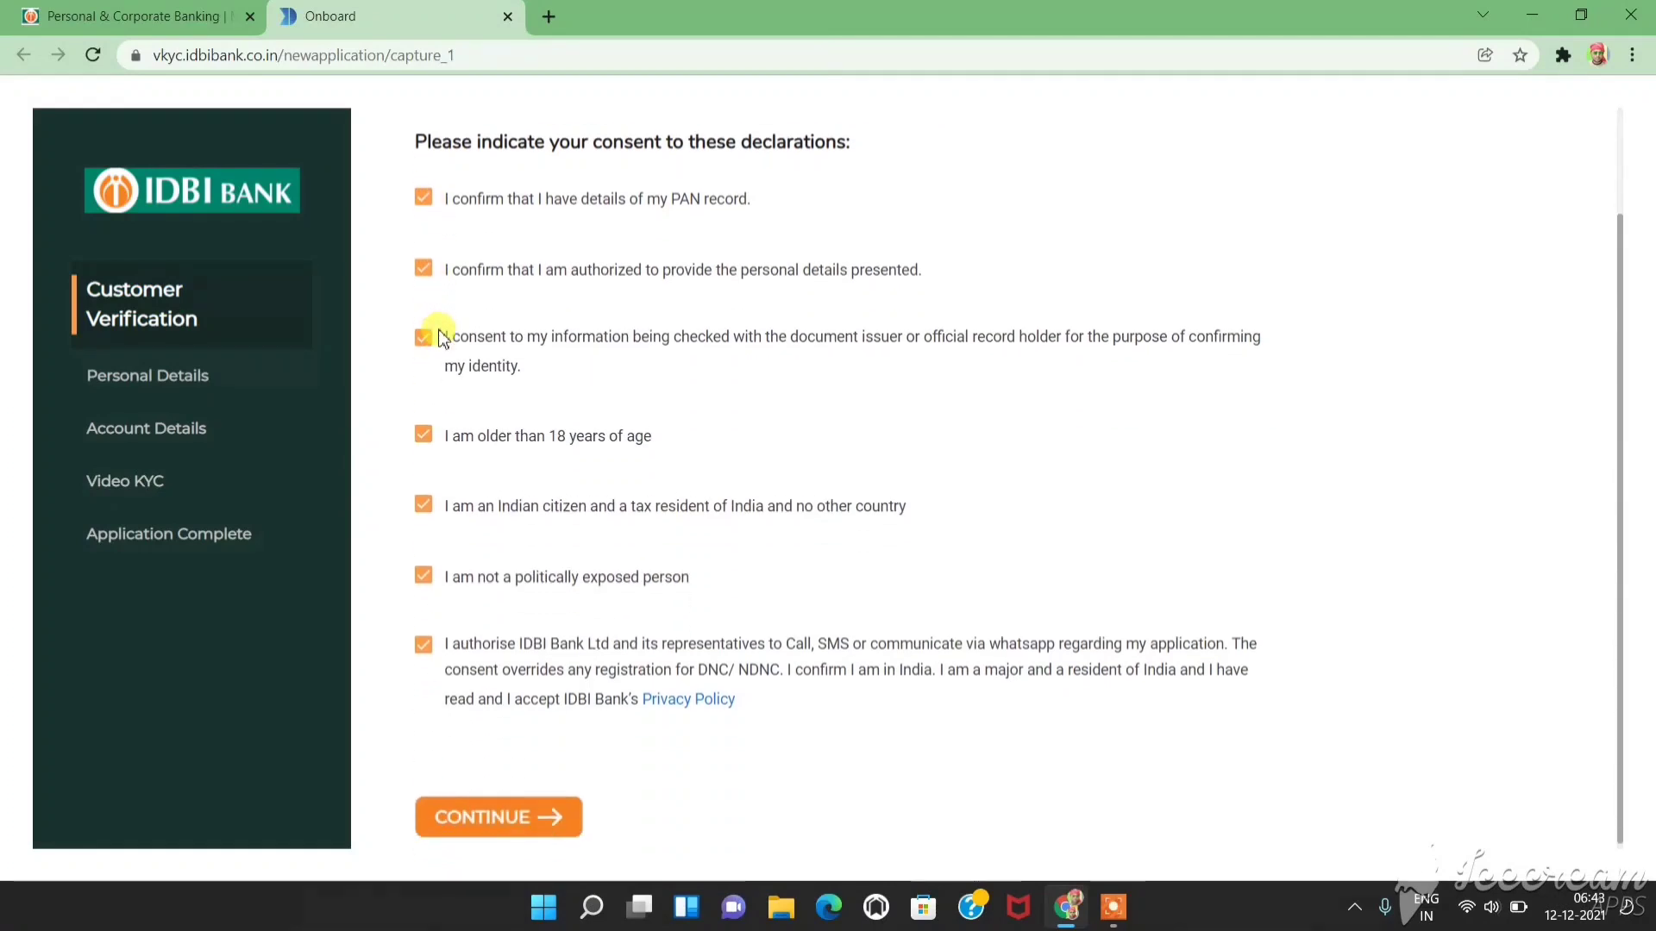
pyautogui.click(505, 815)
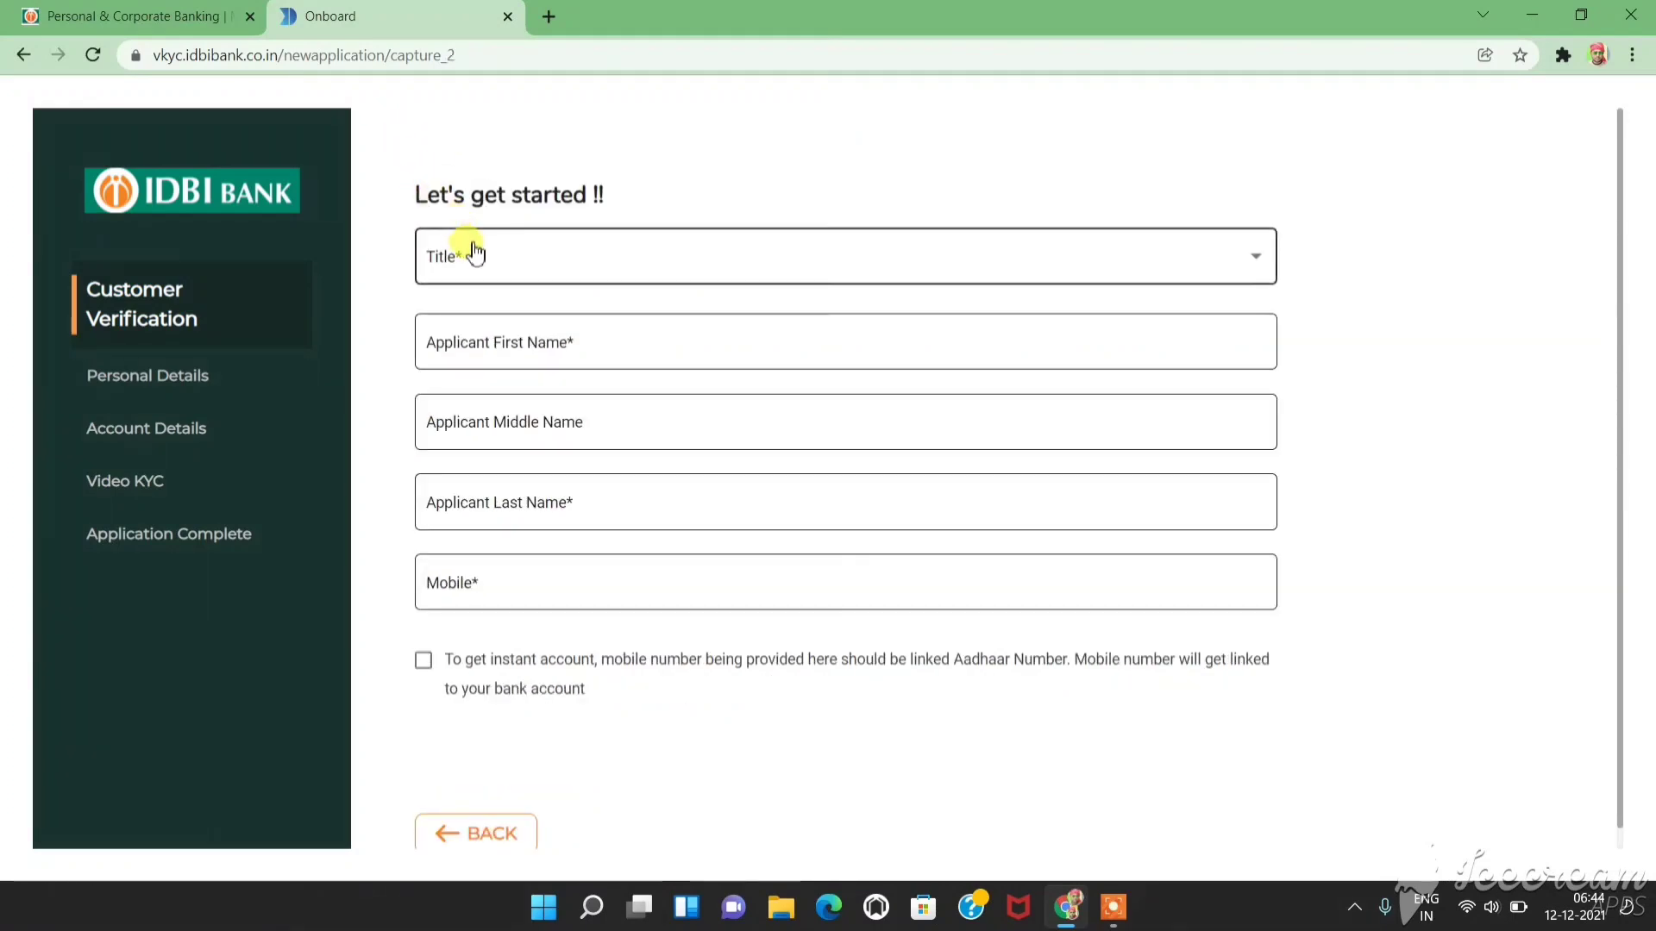
# Set the title to MR., fill in the applicant's name and mobile number, accept the Aadhaar-linked mobile condition, and submit the form.
pyautogui.click(541, 264)
pyautogui.click(544, 268)
pyautogui.click(543, 265)
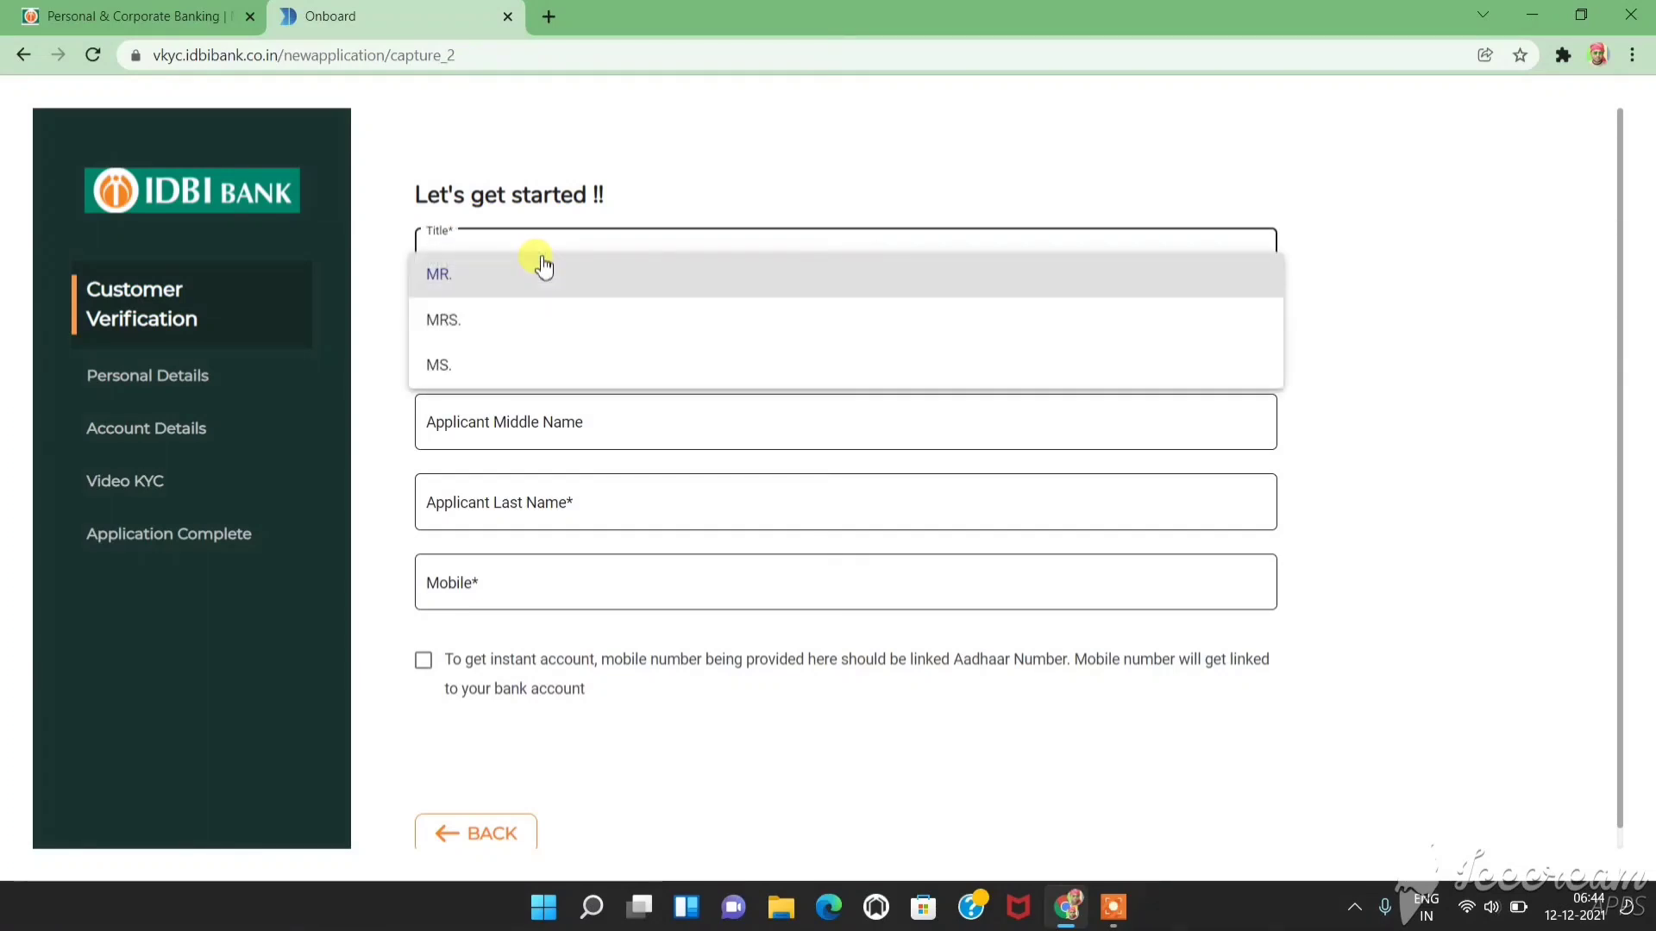
pyautogui.click(544, 286)
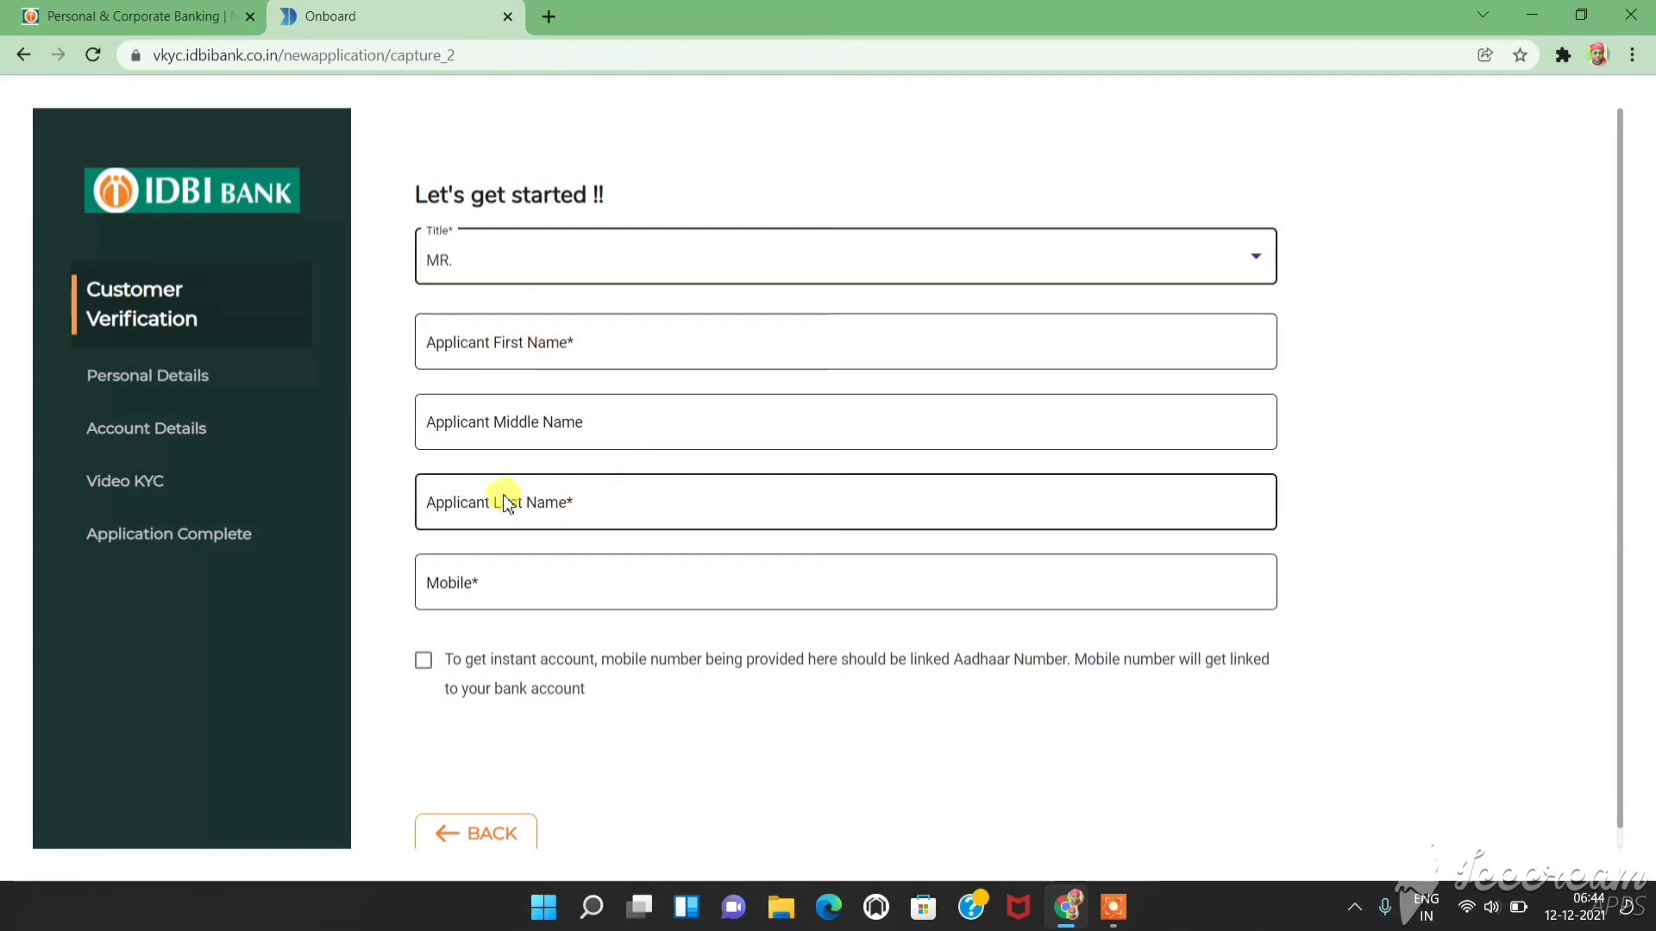
pyautogui.scroll(-1, 509, 505)
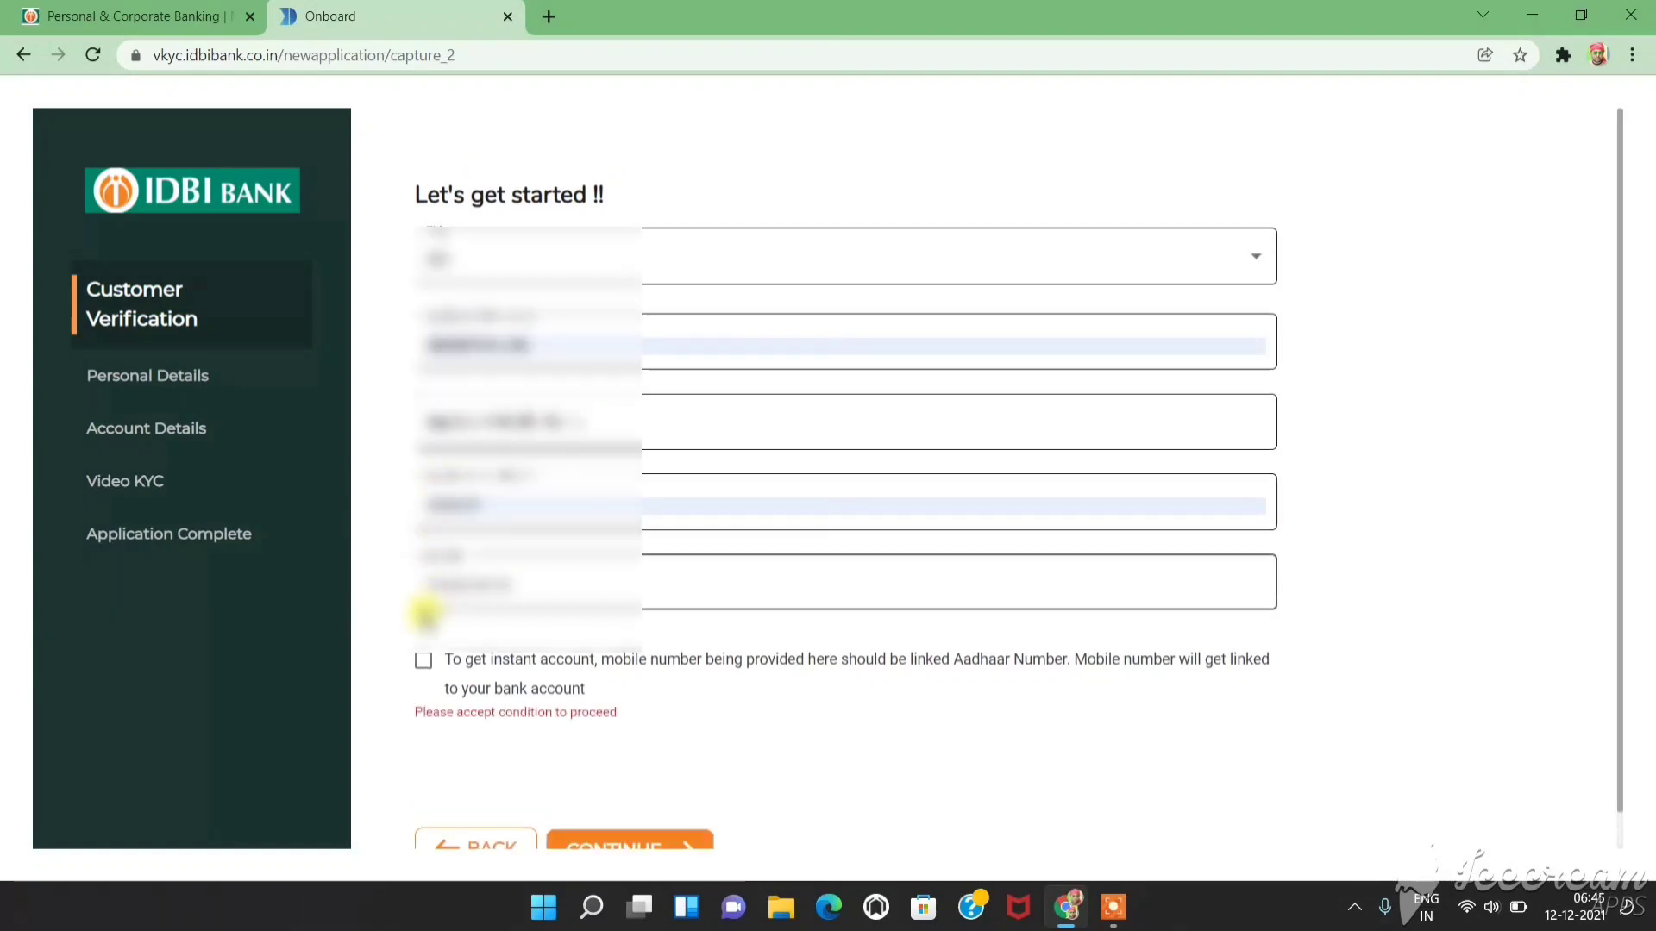
pyautogui.click(423, 663)
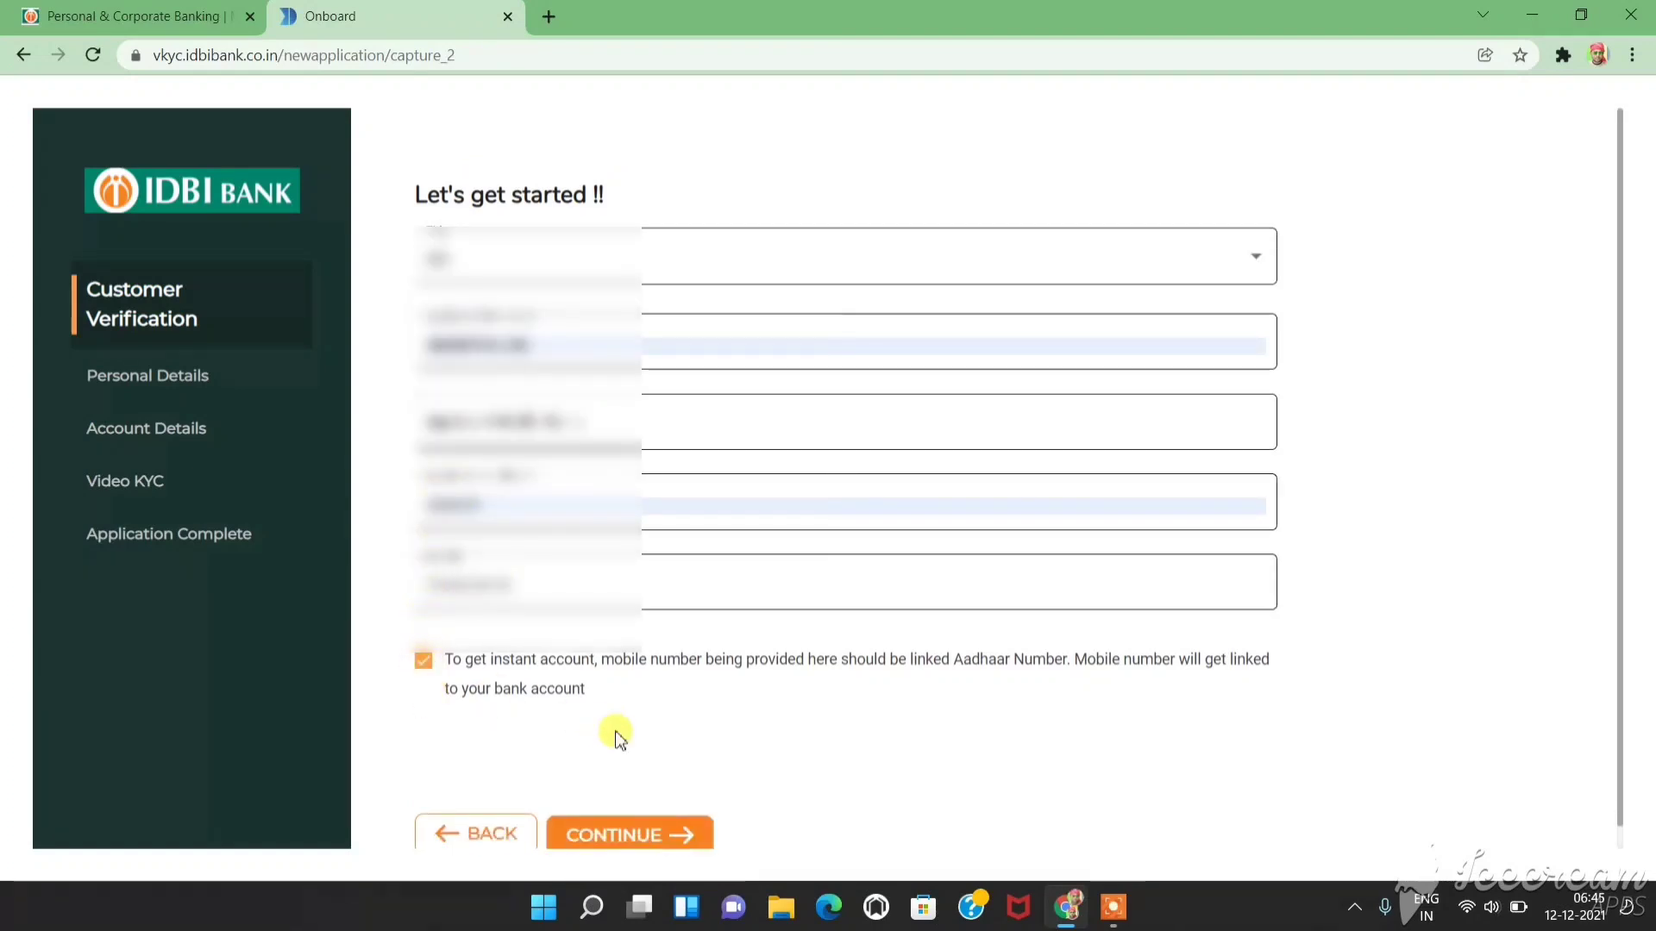
pyautogui.scroll(-1, 642, 747)
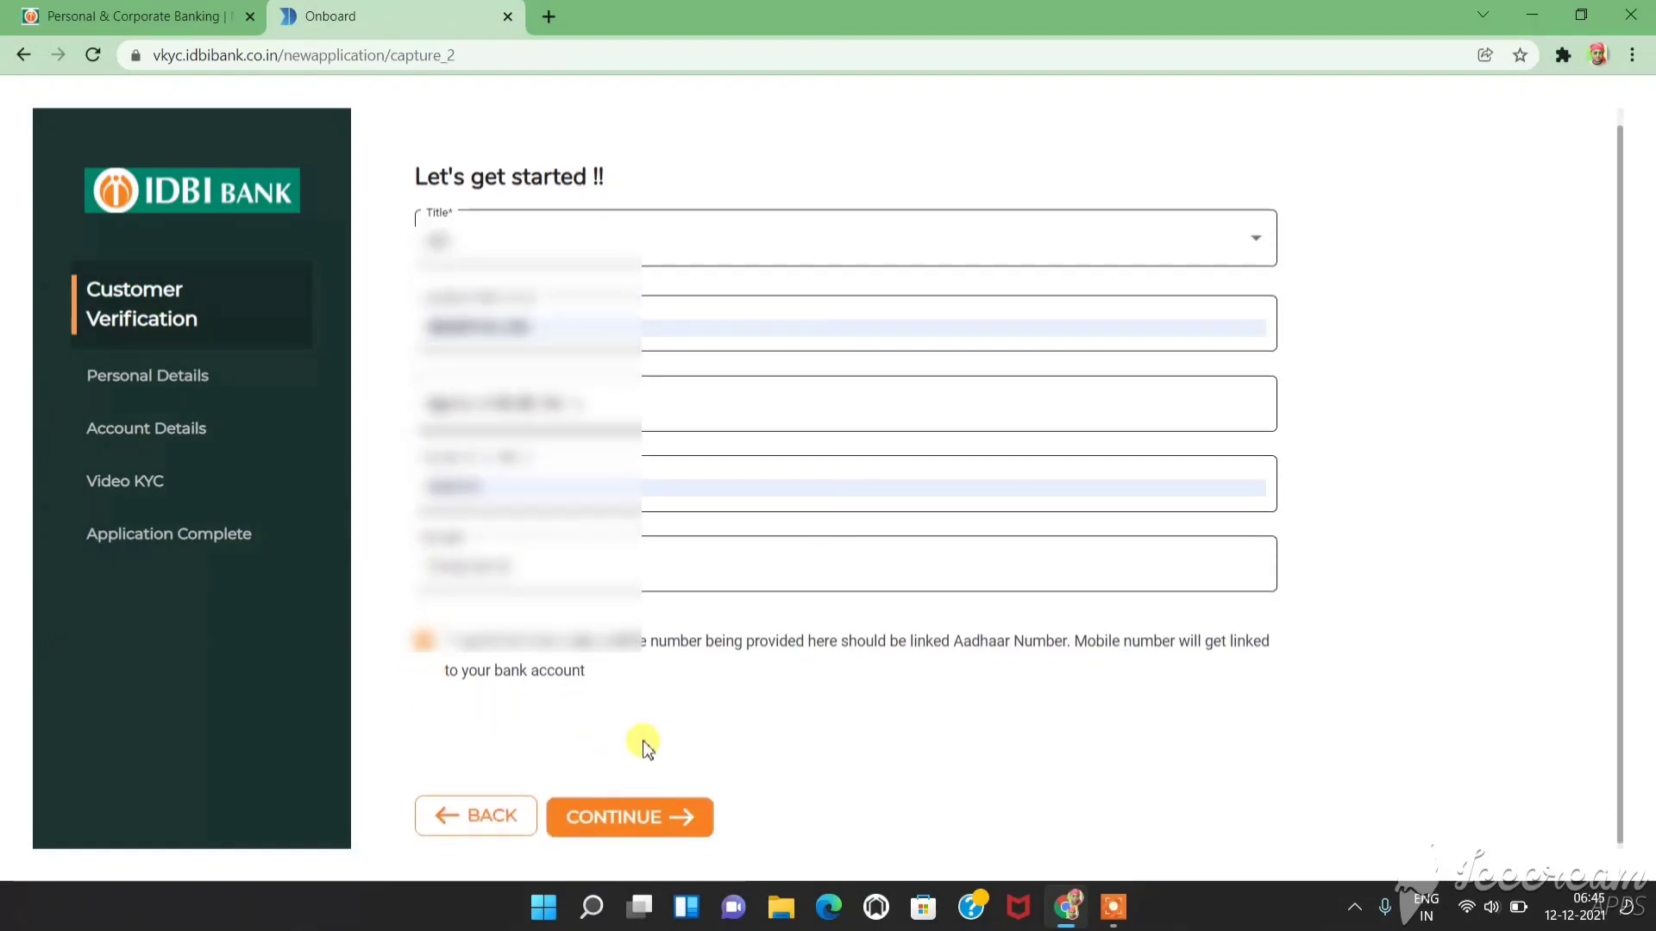
pyautogui.click(620, 818)
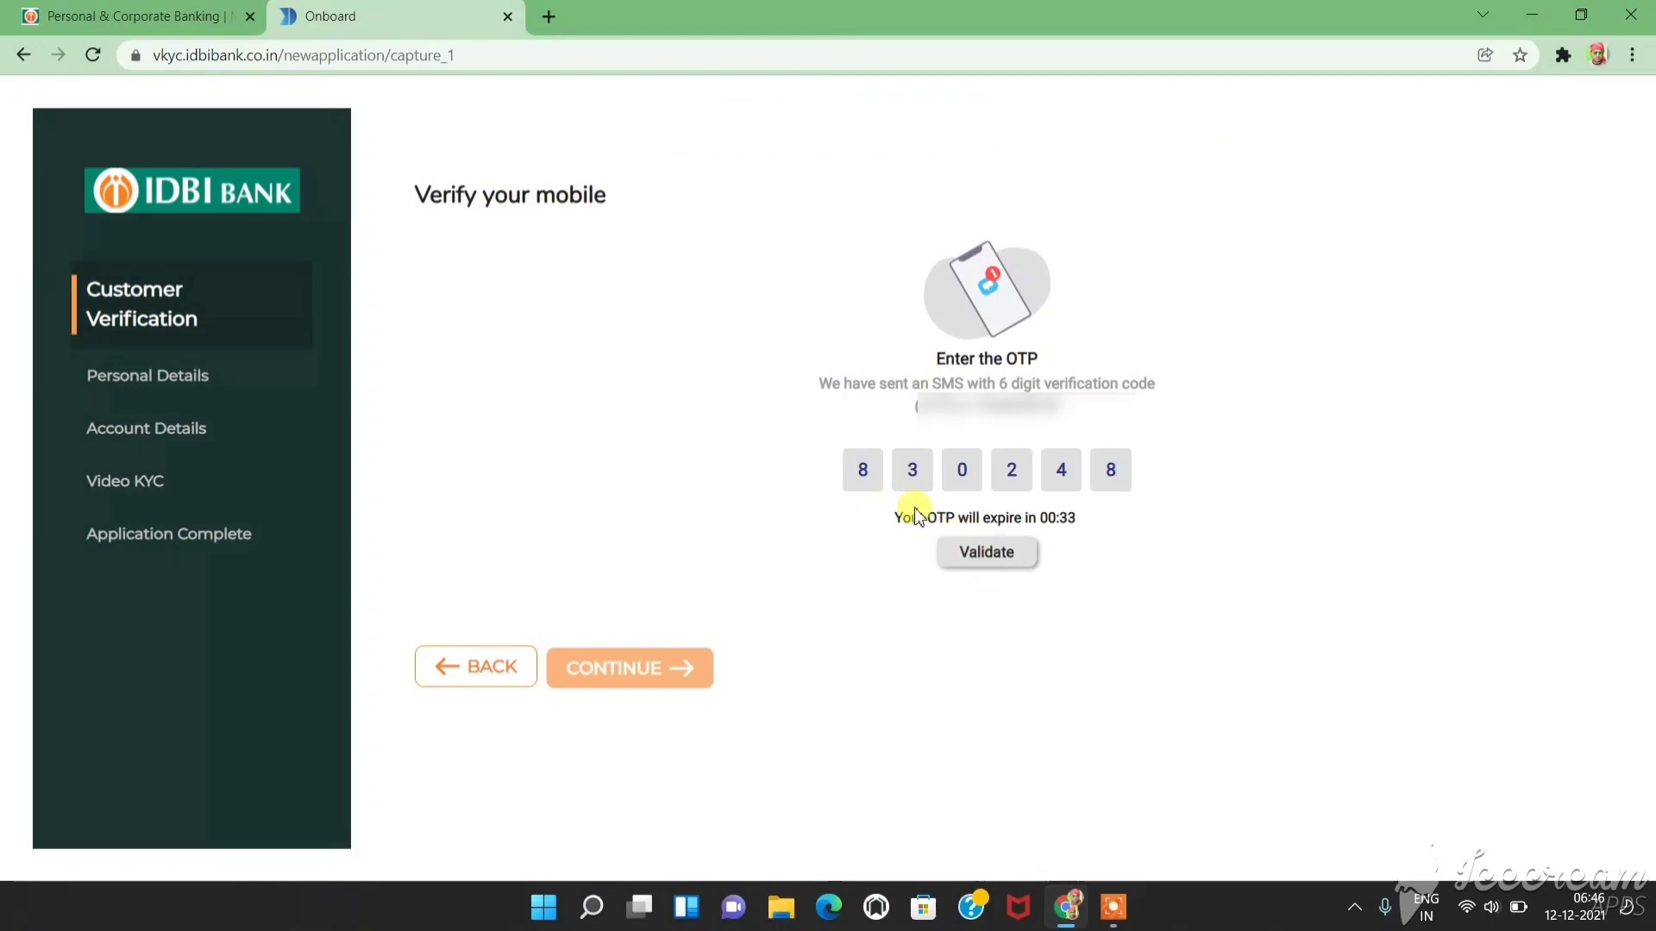
# Validate the mobile number with its verification code, and enter the applicant's email and verify it with its code.
pyautogui.click(991, 561)
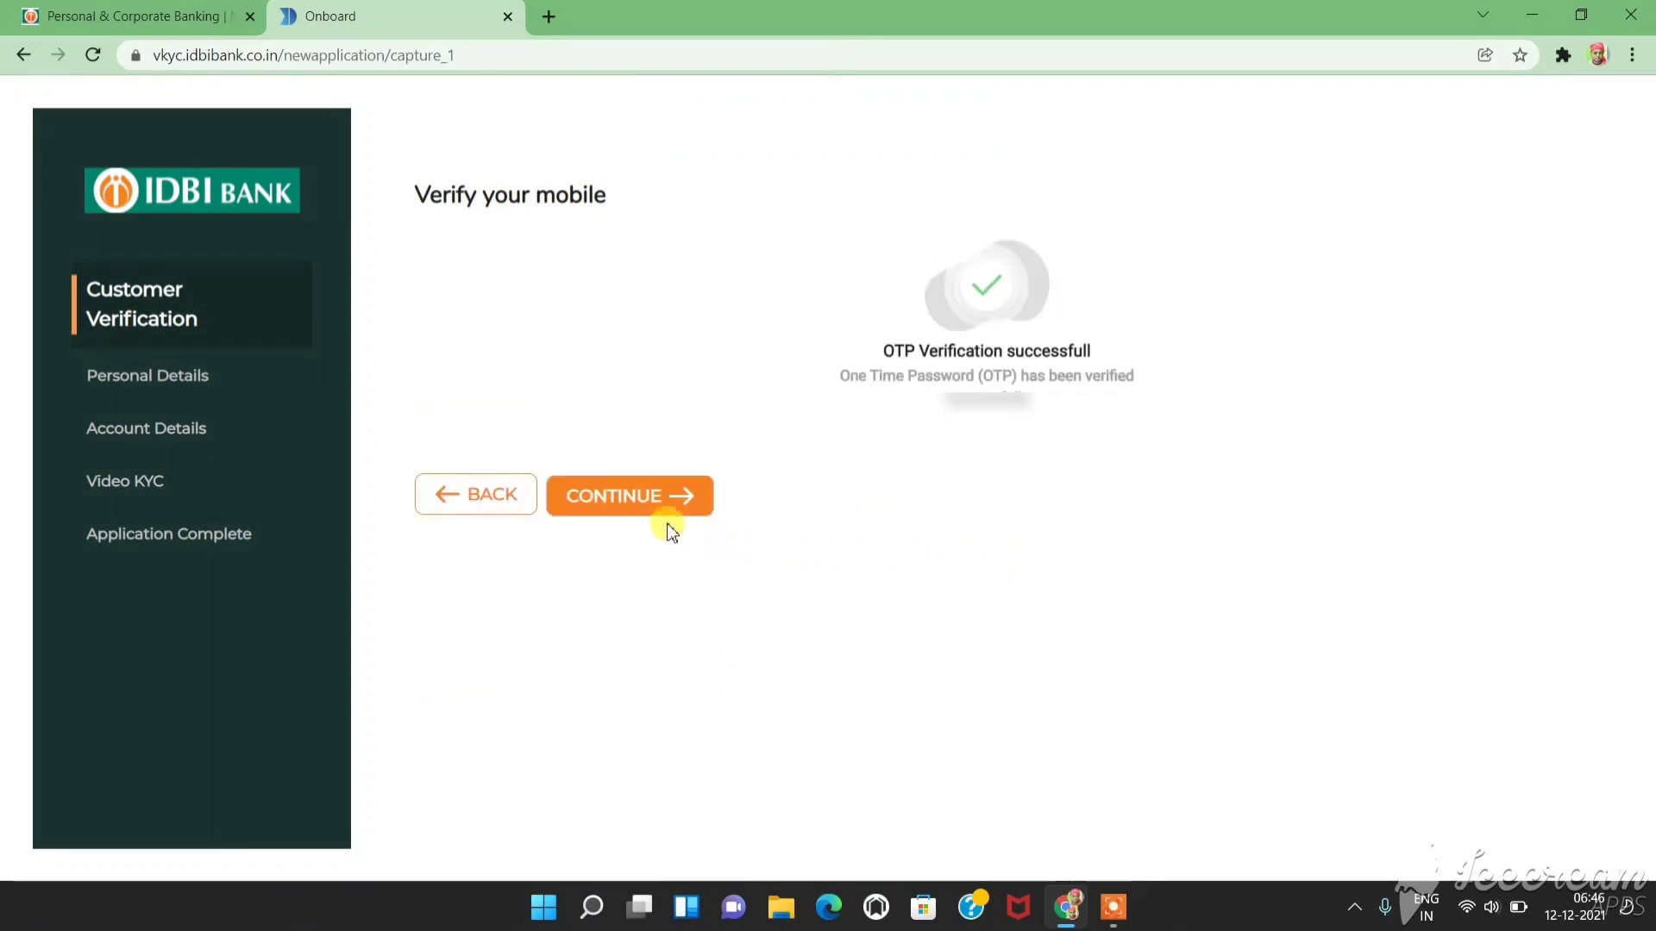
pyautogui.click(634, 501)
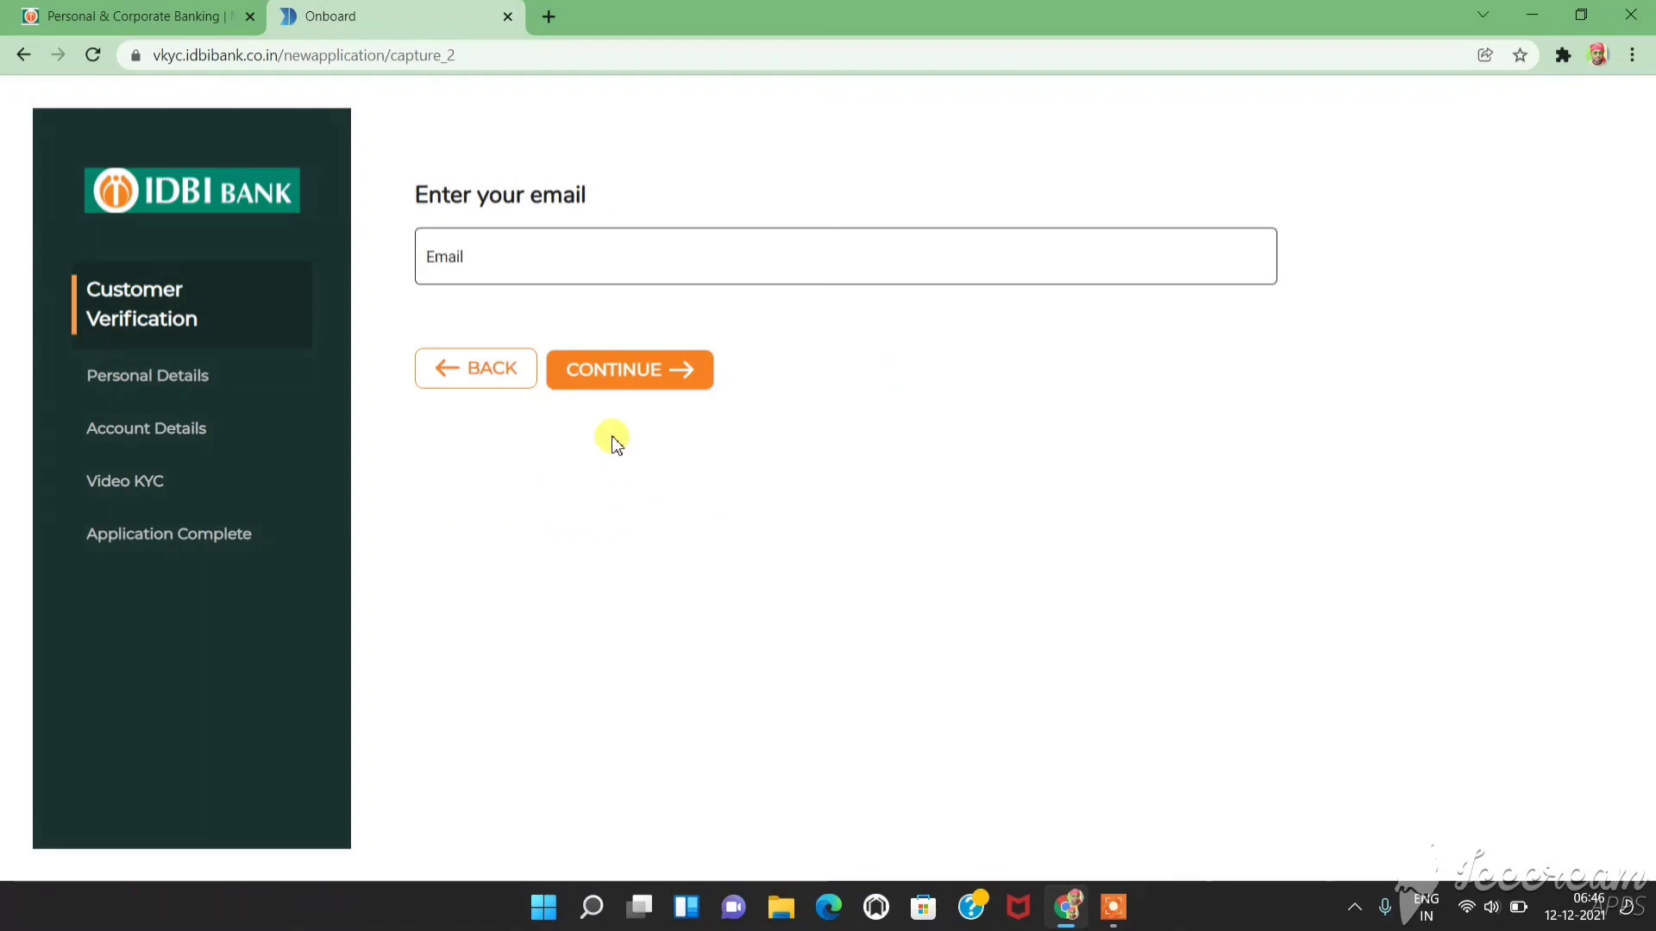
pyautogui.click(482, 263)
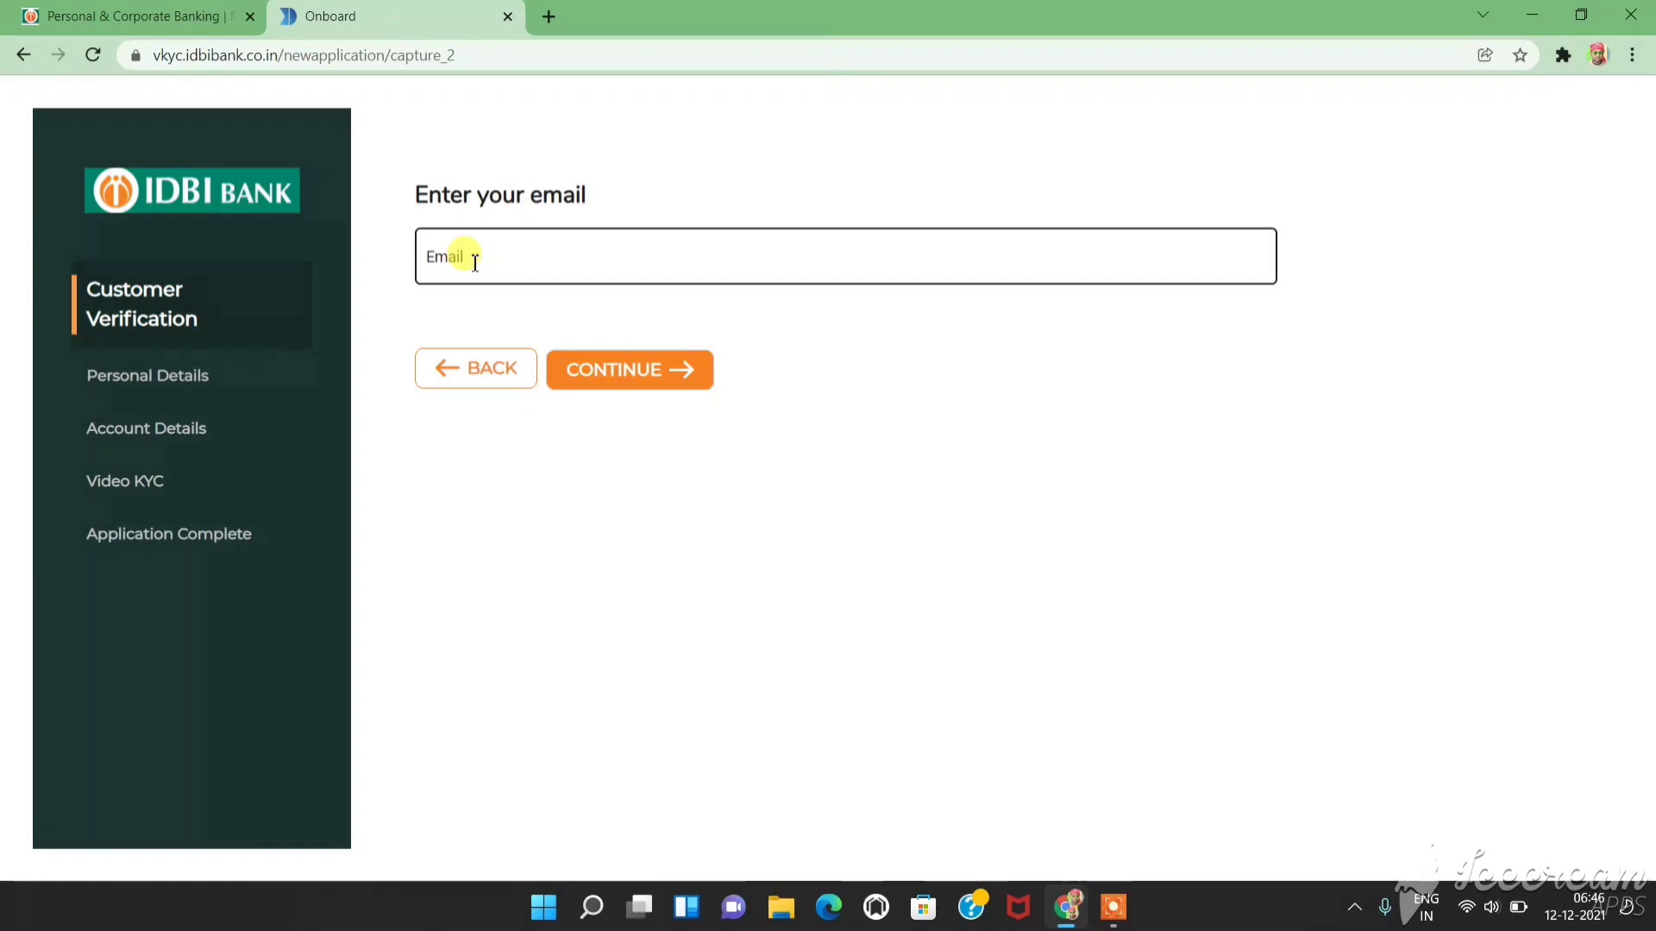
pyautogui.click(617, 372)
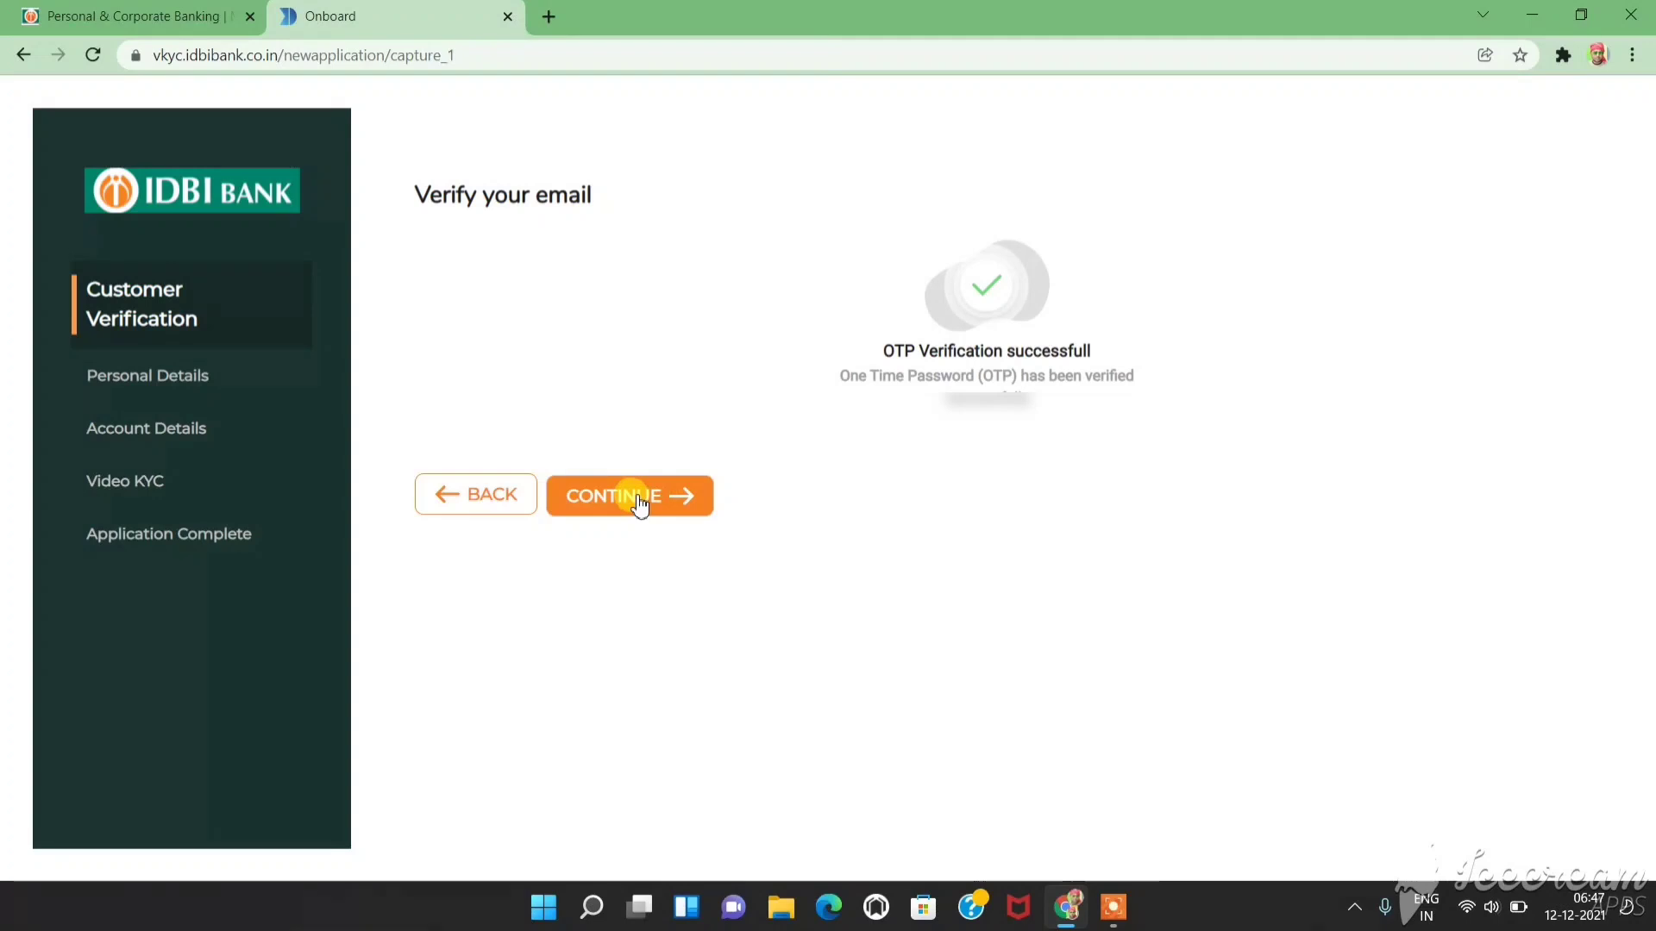
pyautogui.click(639, 506)
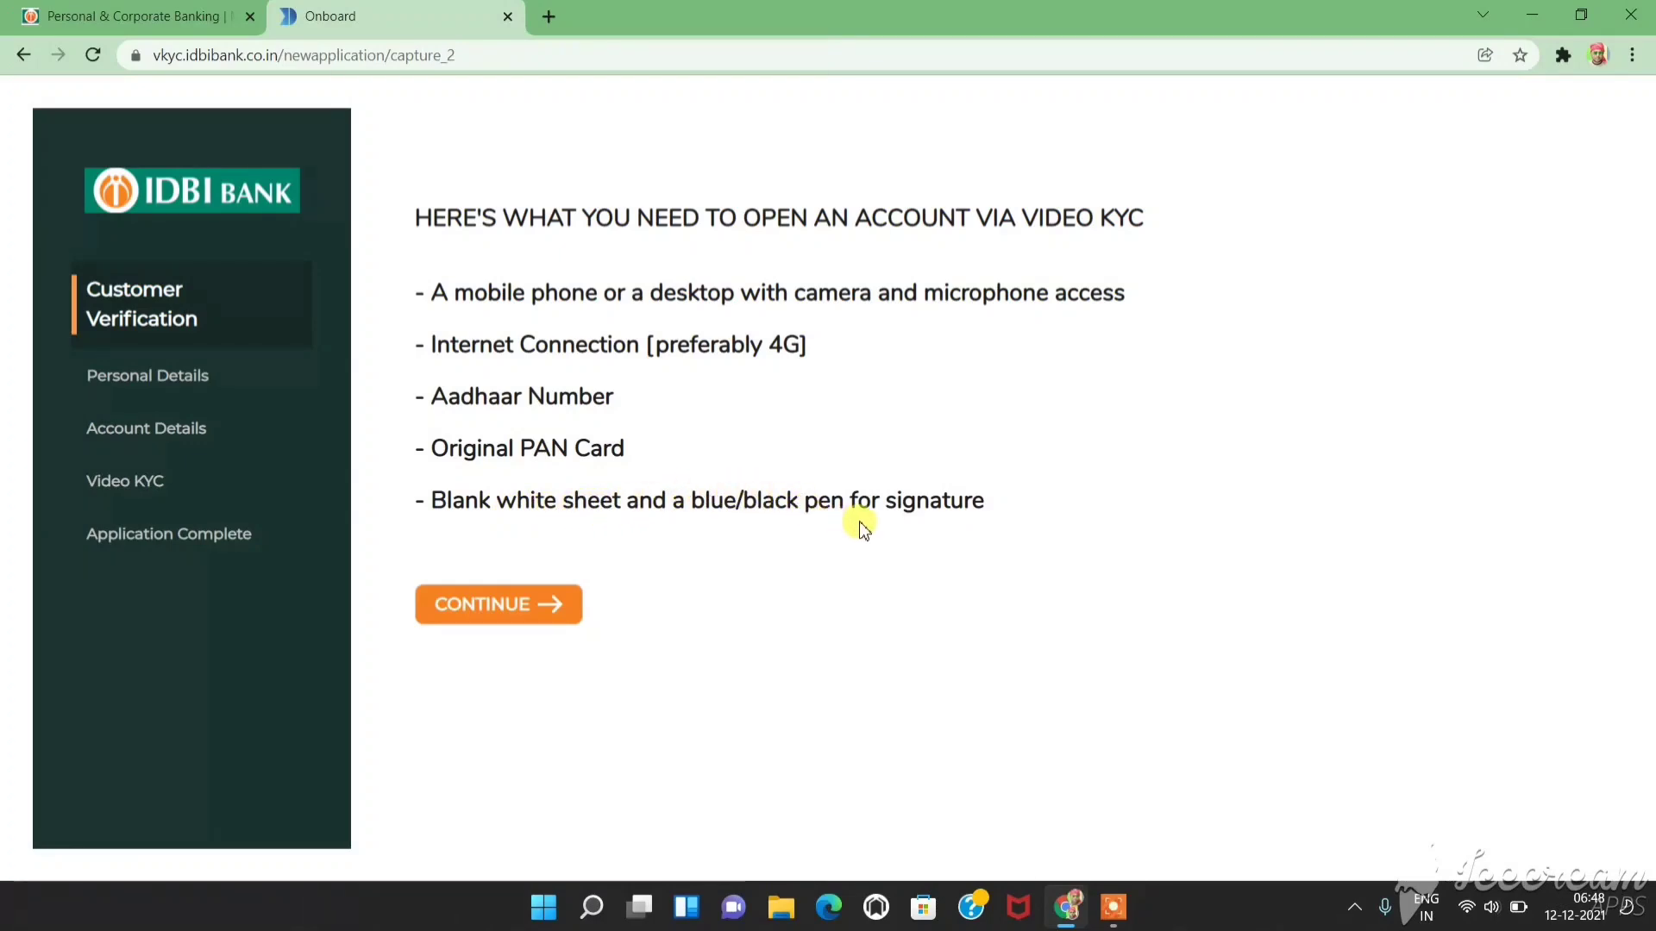
# Continue past the requirements list, enter and validate the applicant's PAN number, and accept the name and contact details for account opening.
pyautogui.click(543, 605)
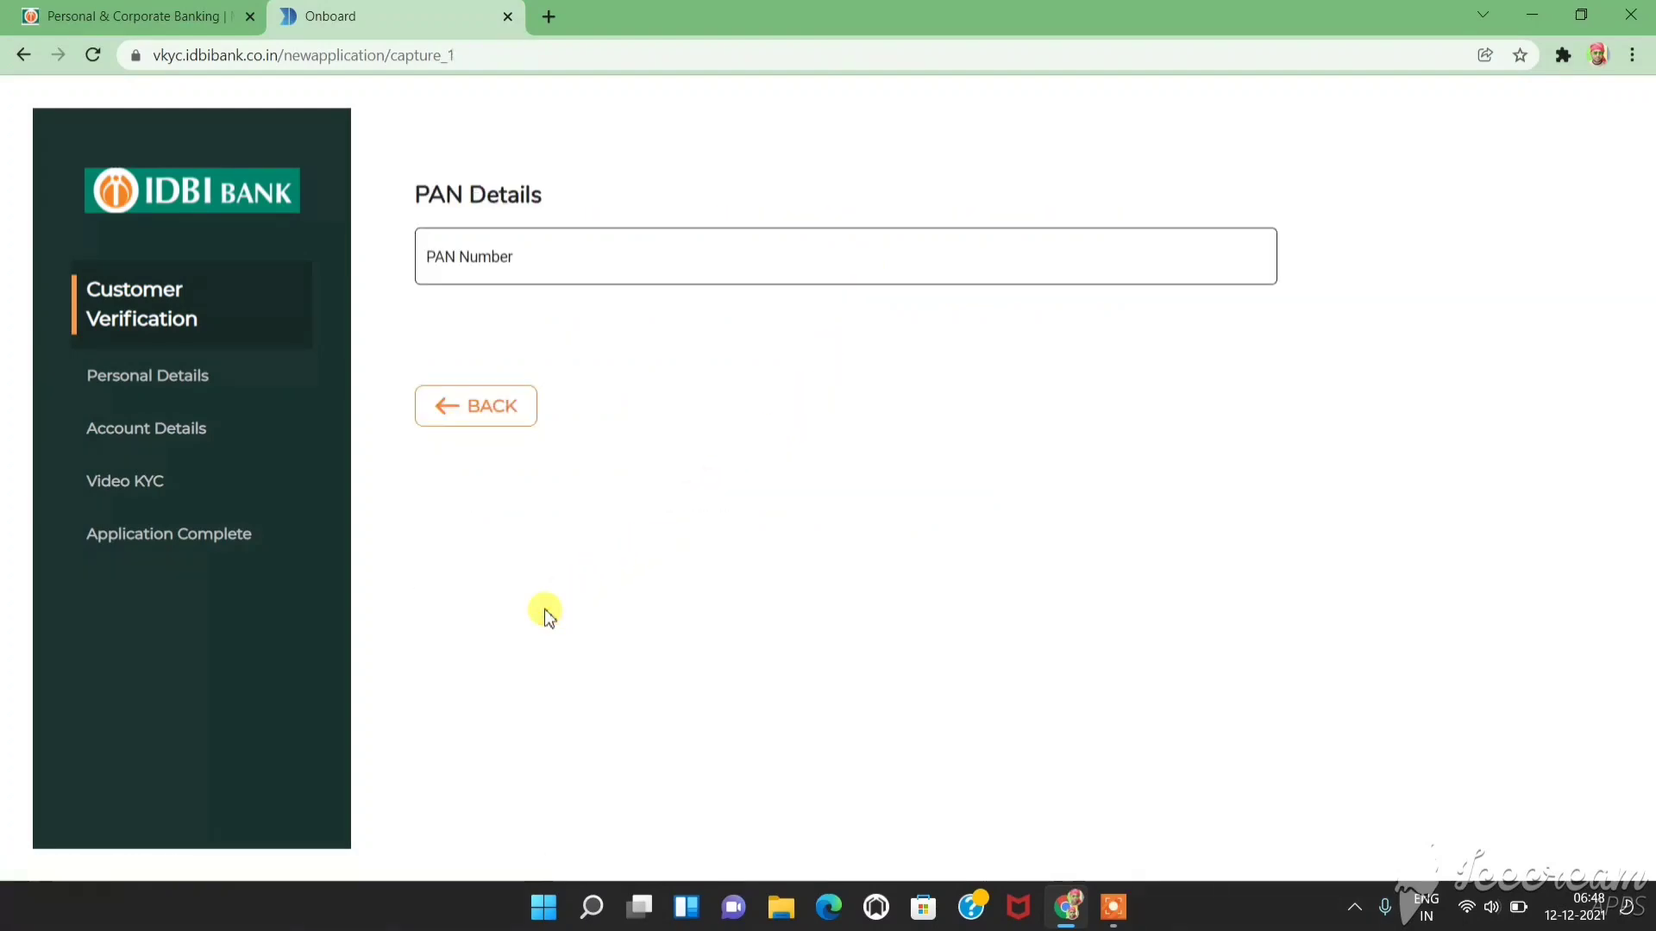
pyautogui.click(649, 265)
pyautogui.hotkey('ctrl', 'v')
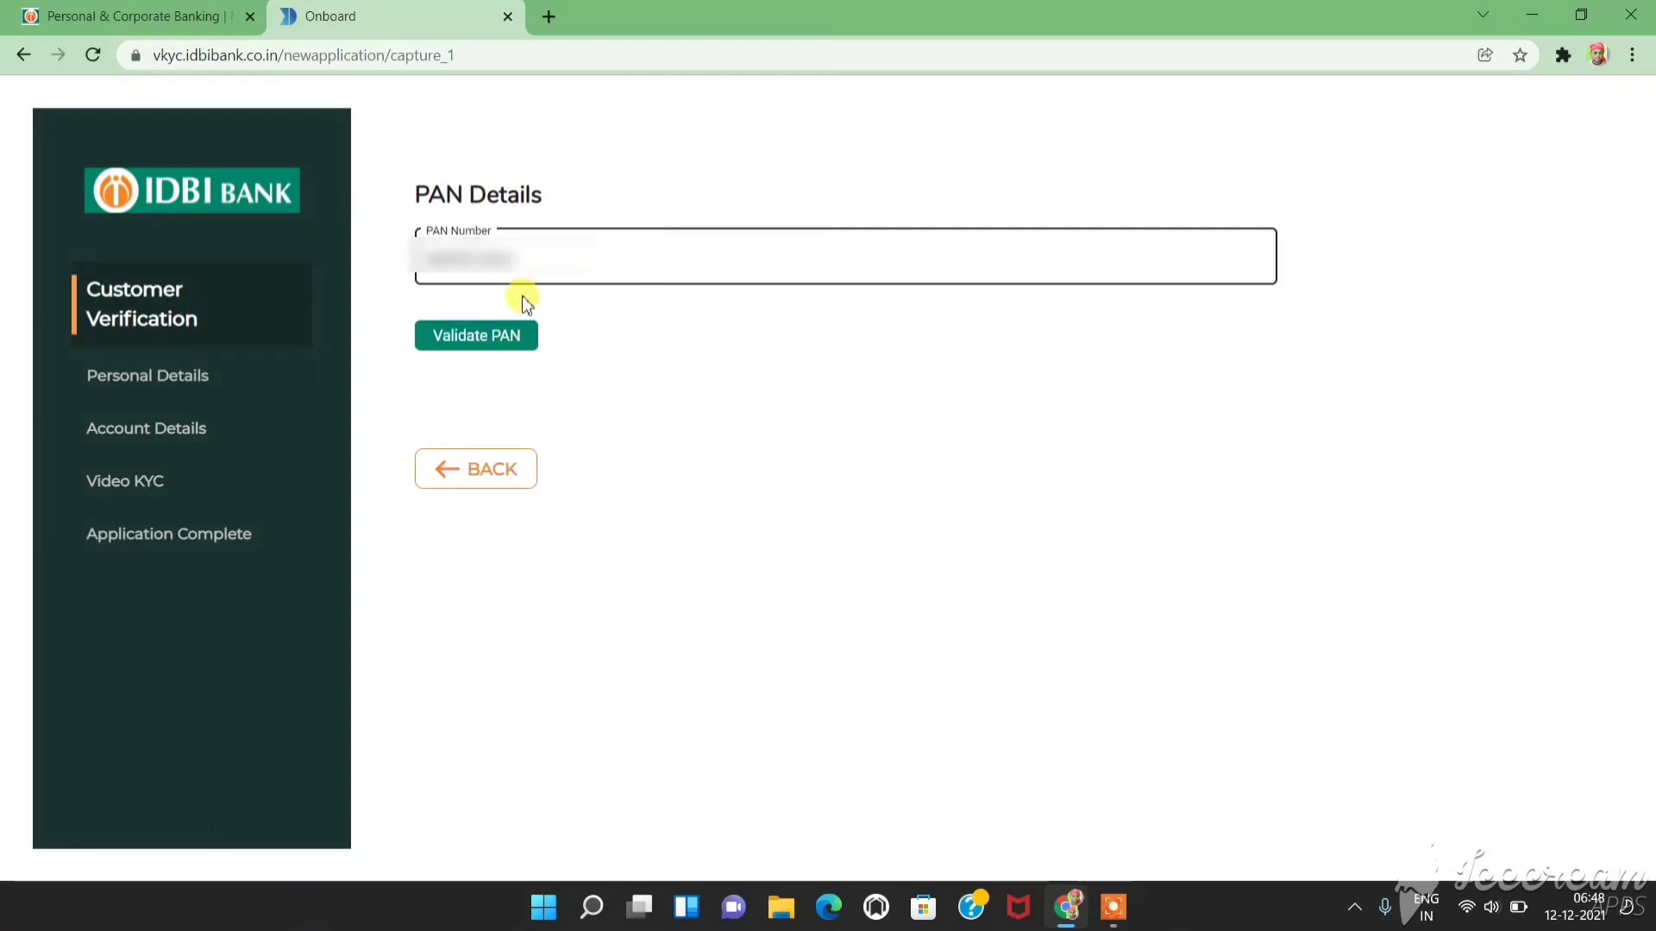
pyautogui.click(476, 345)
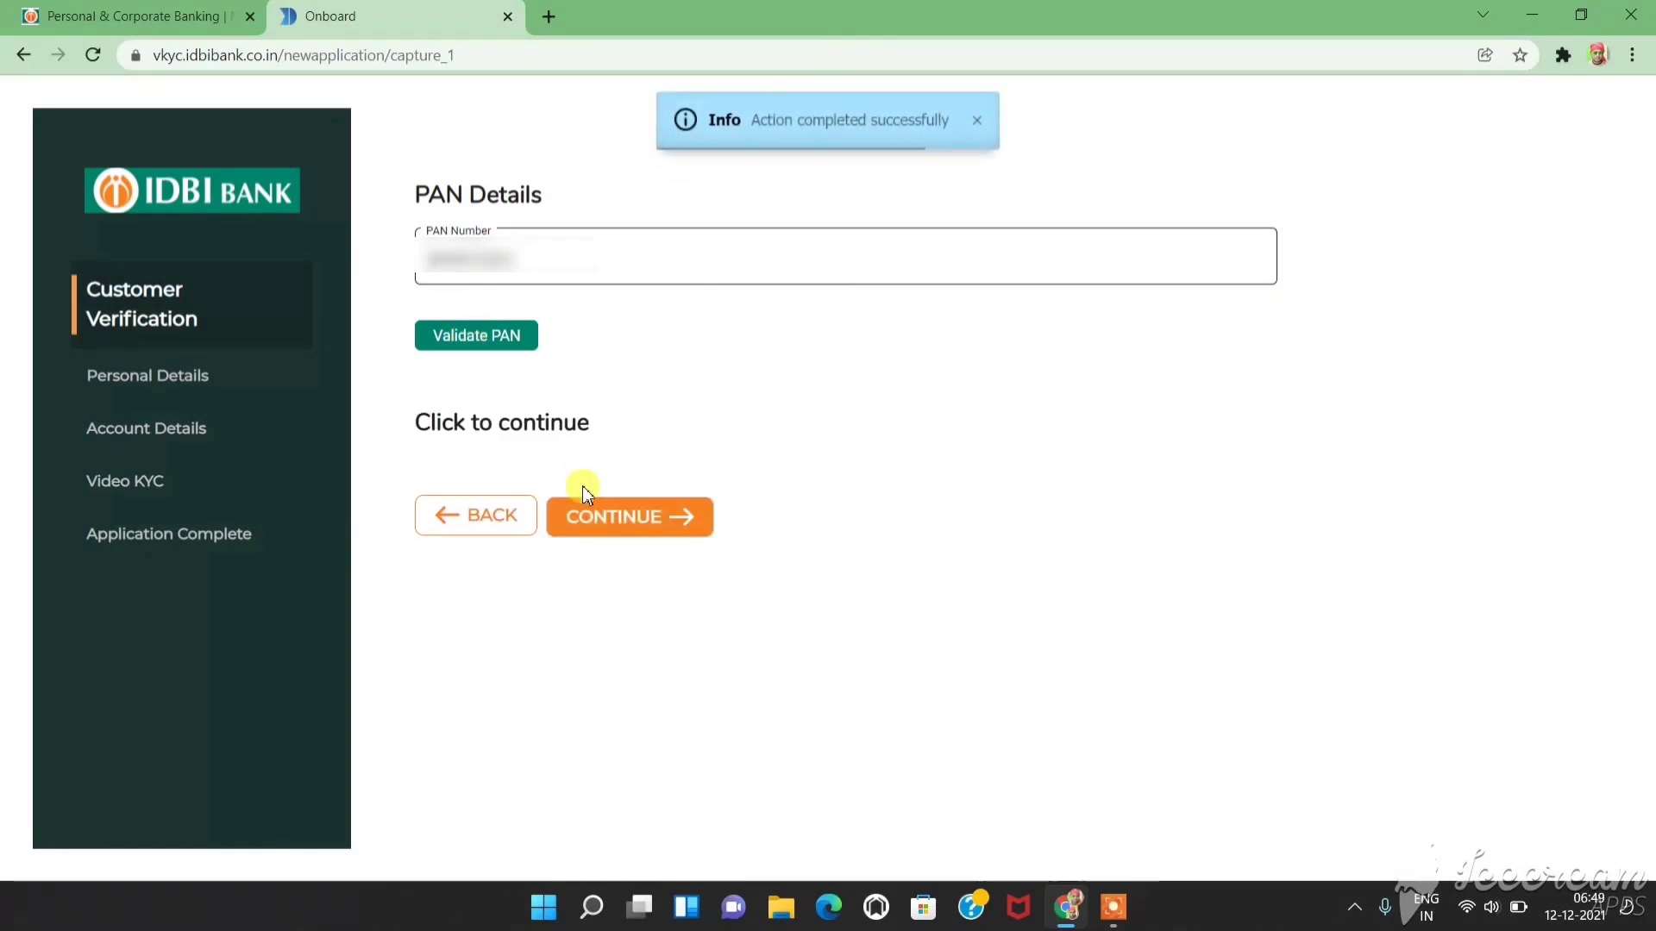
pyautogui.click(620, 535)
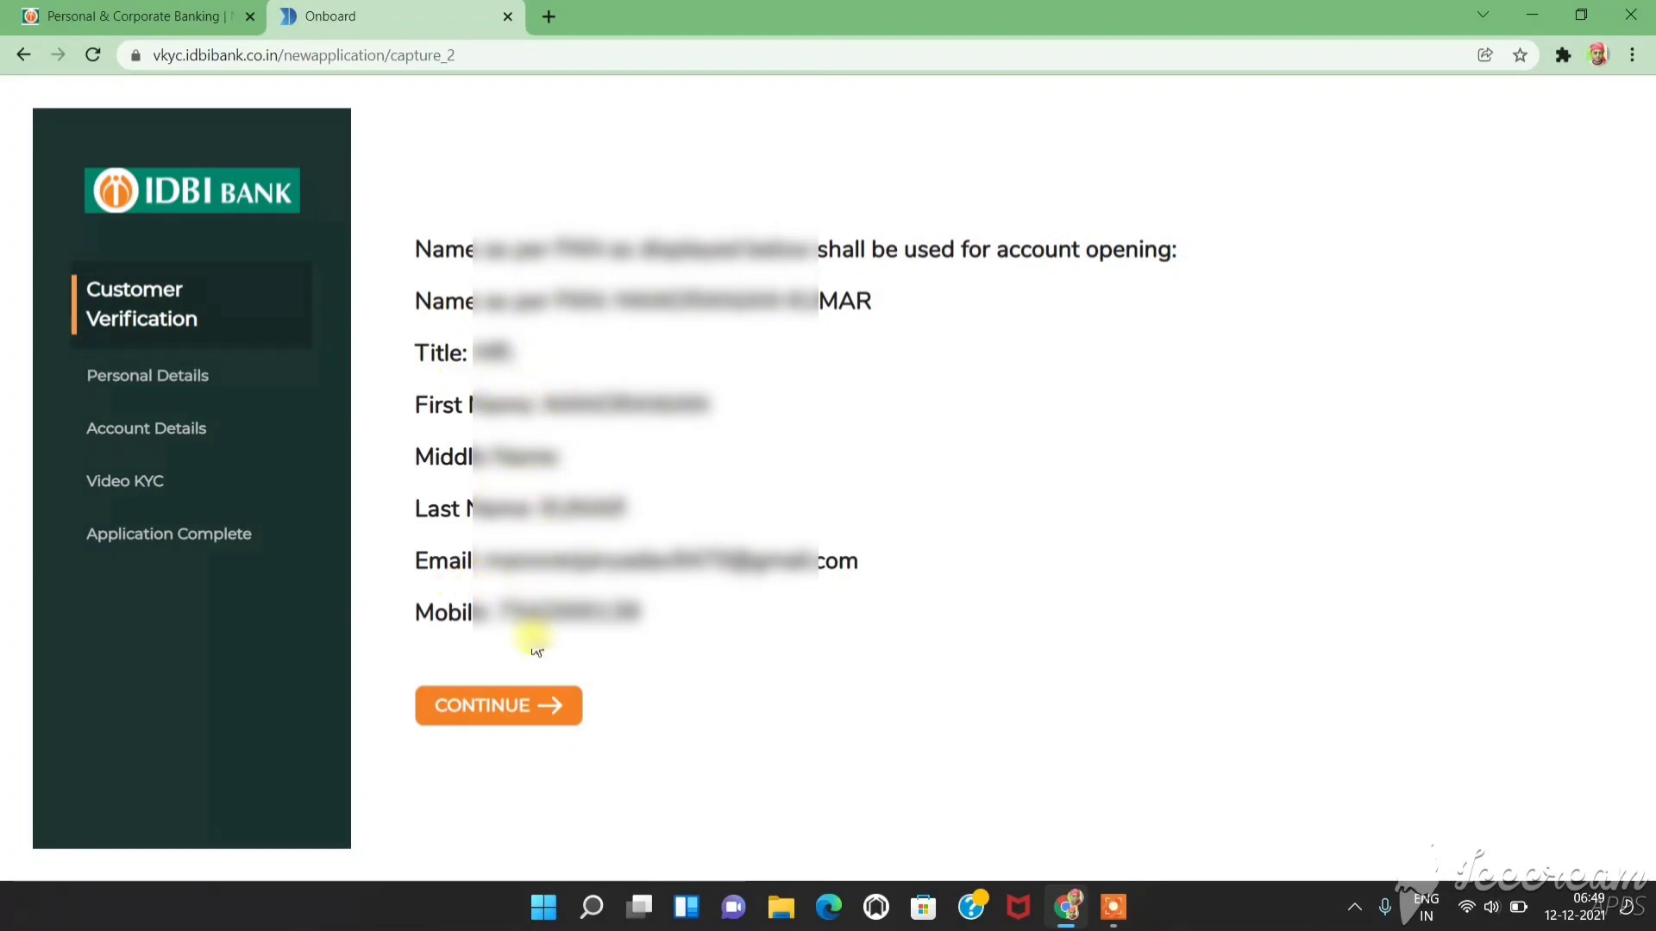
pyautogui.click(532, 723)
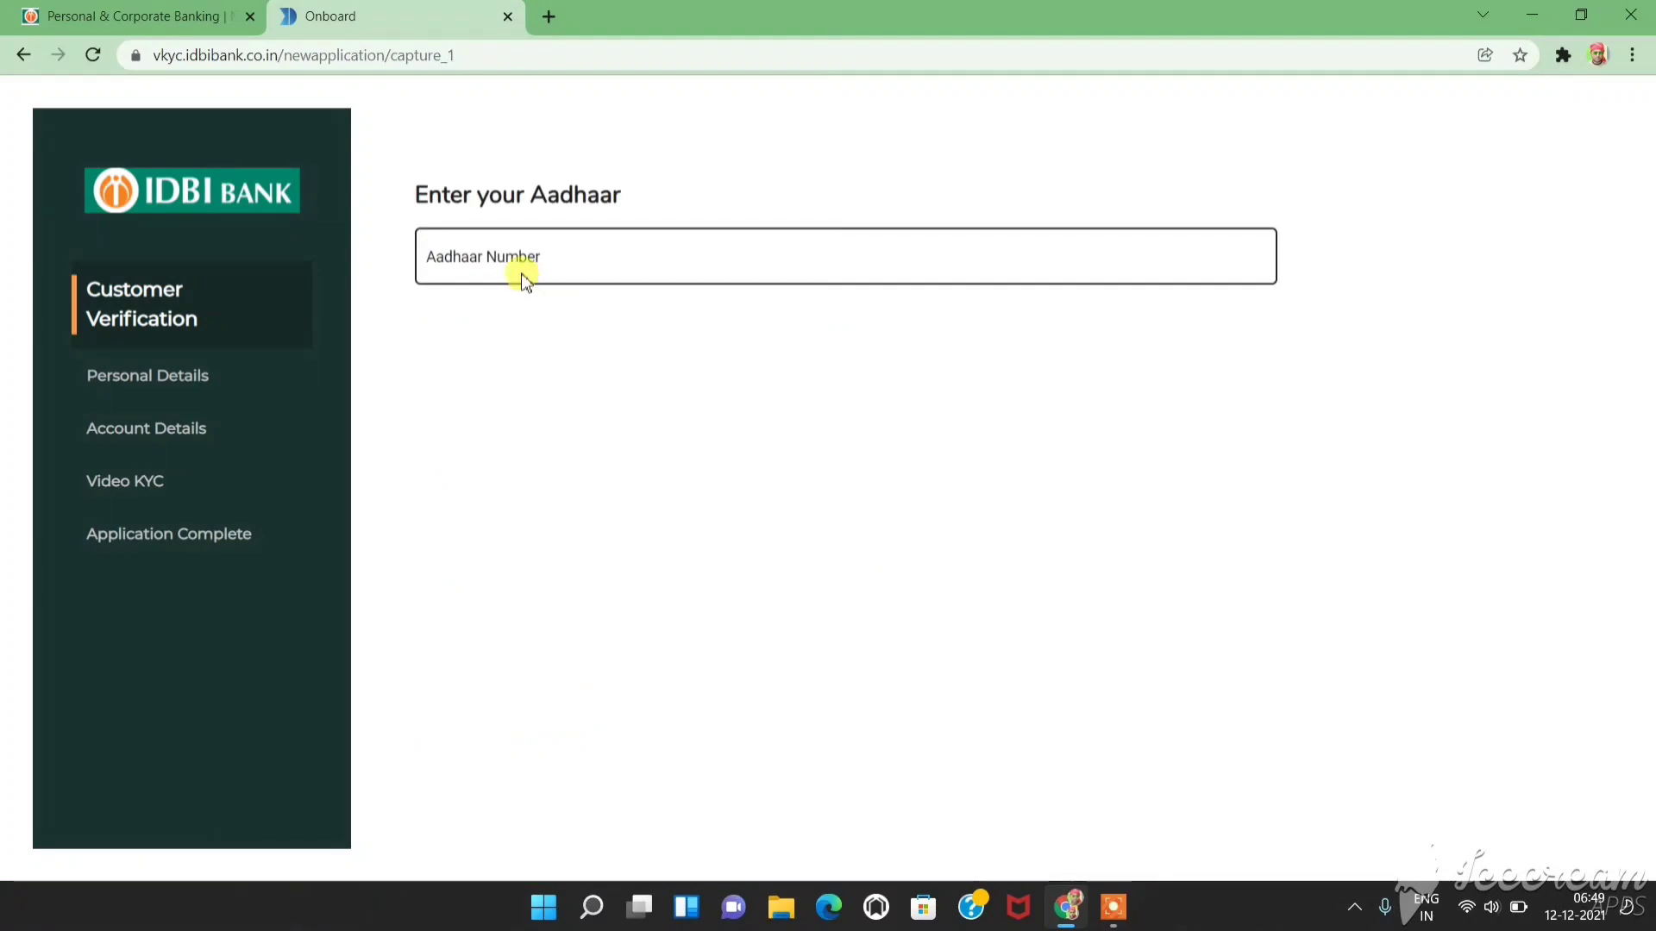
# Enter and validate the applicant's Aadhaar number, and complete the Aadhaar verification with the verification code.
pyautogui.click(593, 258)
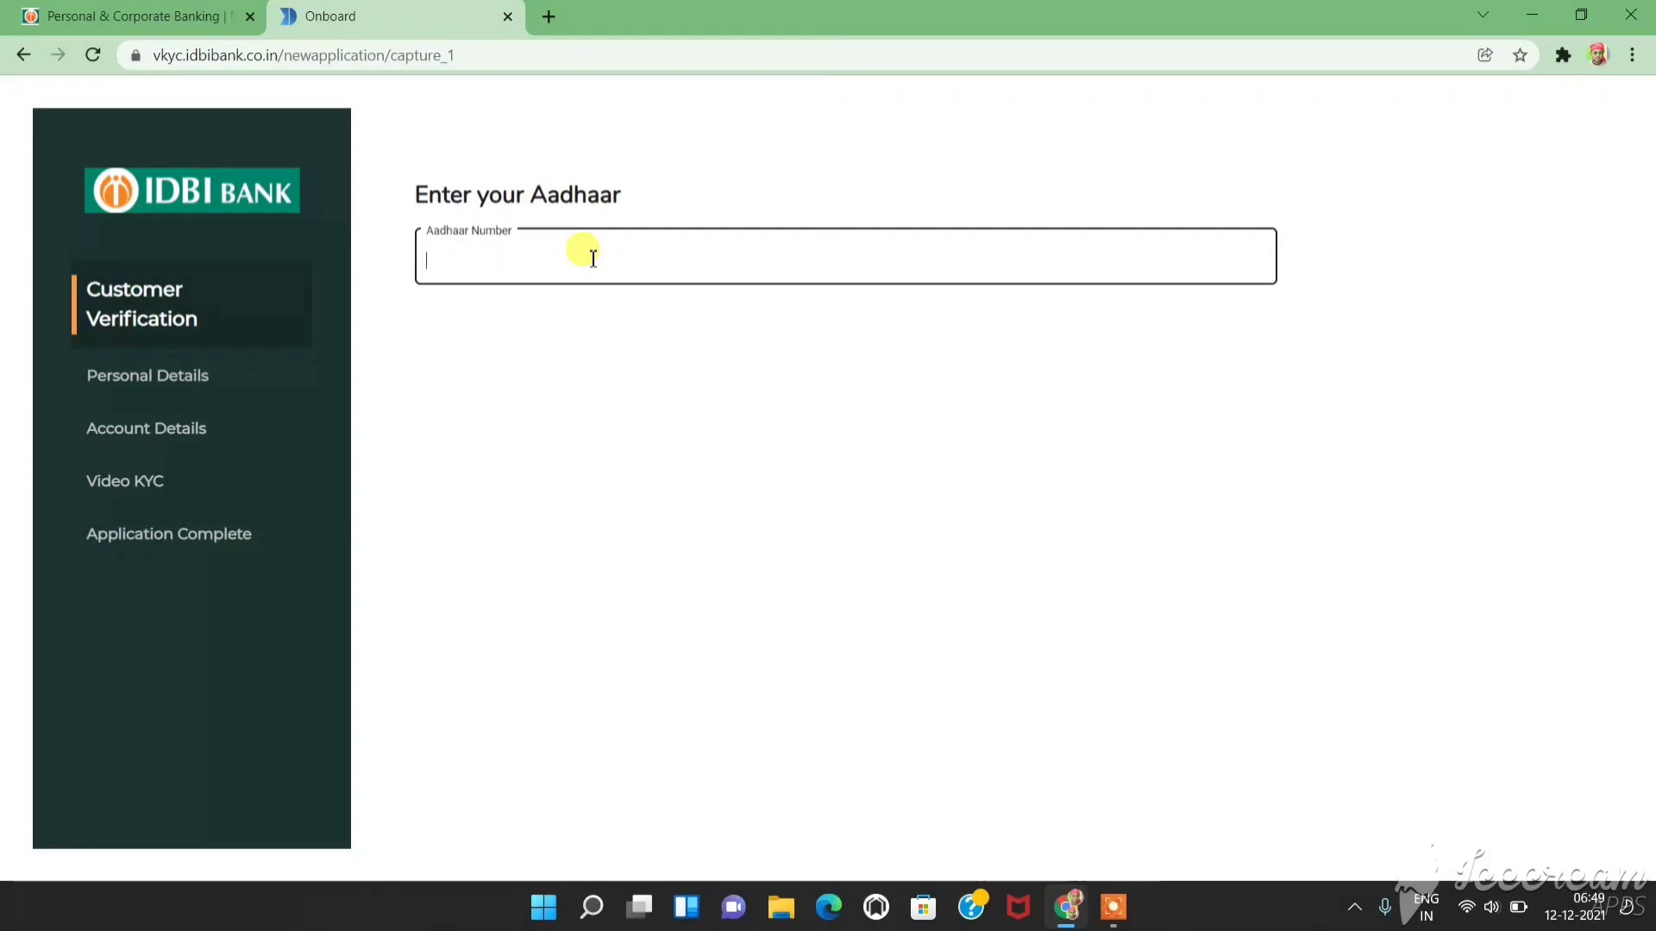
pyautogui.hotkey('ctrl', 'v')
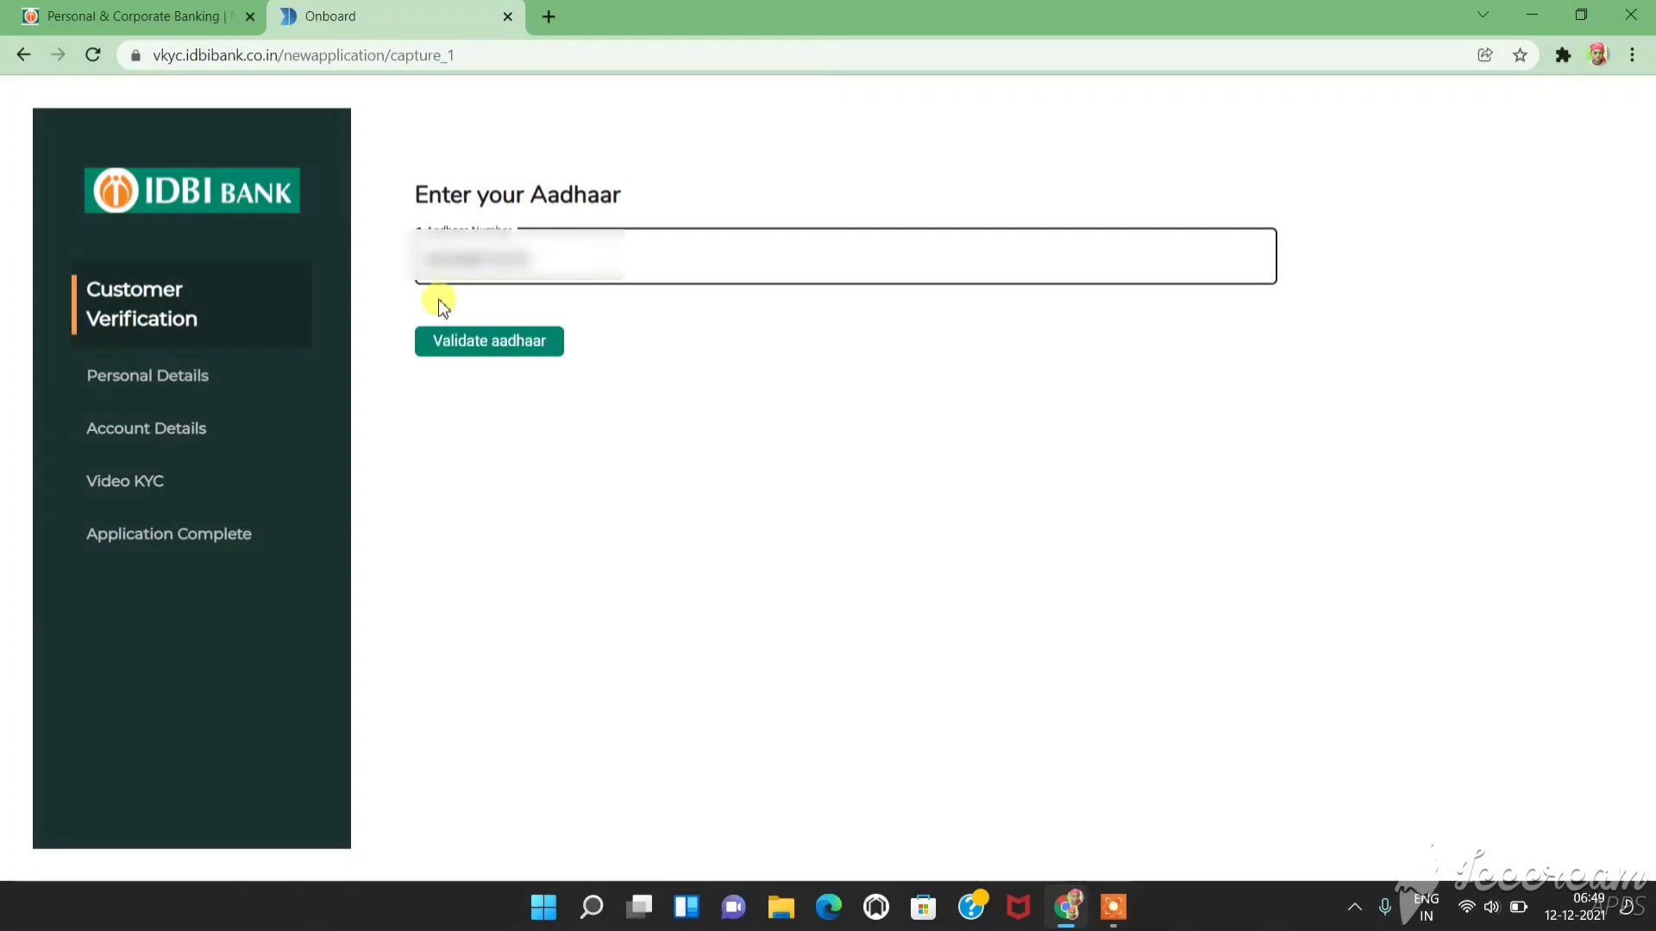
pyautogui.click(487, 345)
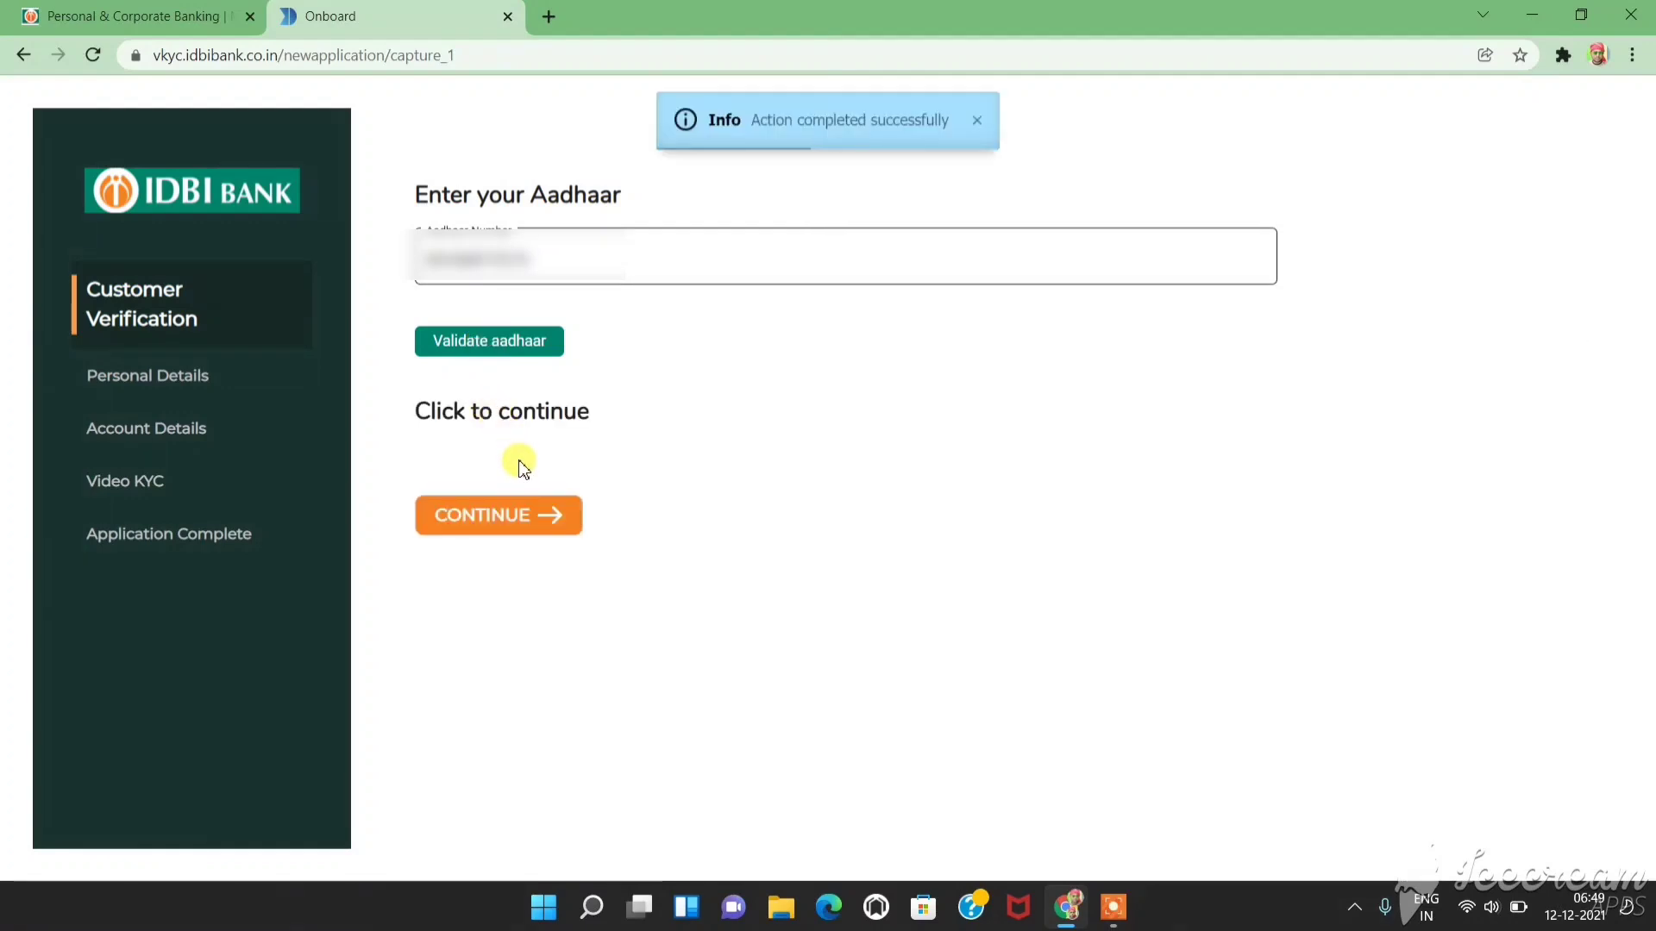
pyautogui.click(528, 515)
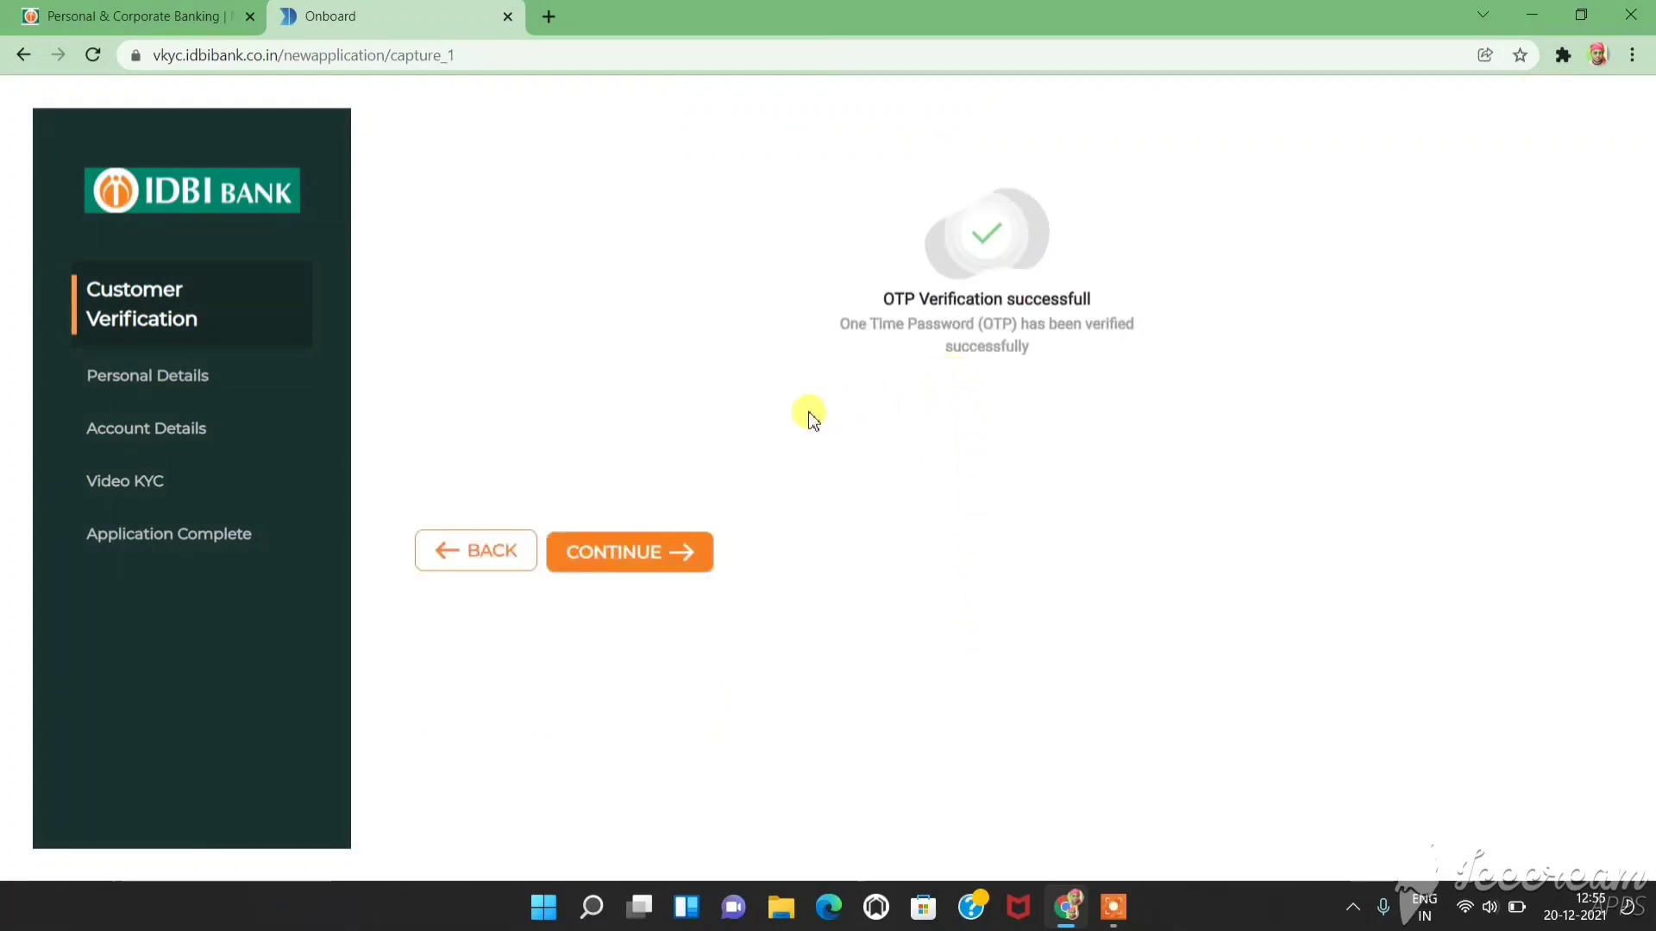
pyautogui.click(671, 553)
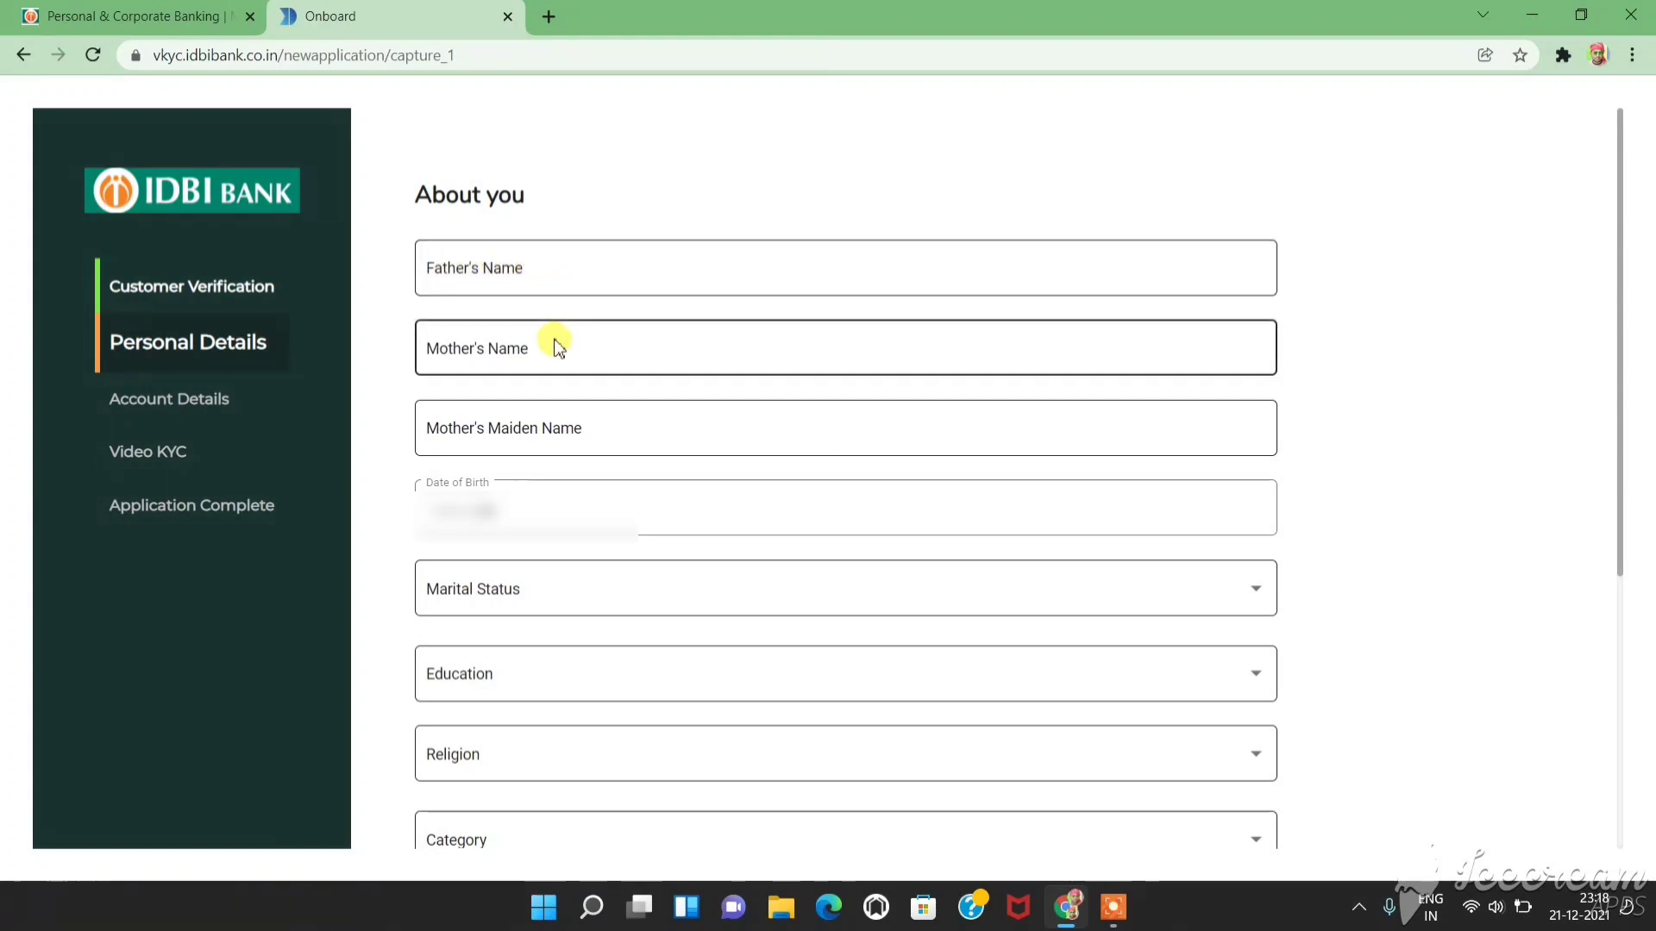
# Set the applicant's marital status to Single and education to GRADUATION AND ABOVE in the personal details.
pyautogui.scroll(-1, 575, 399)
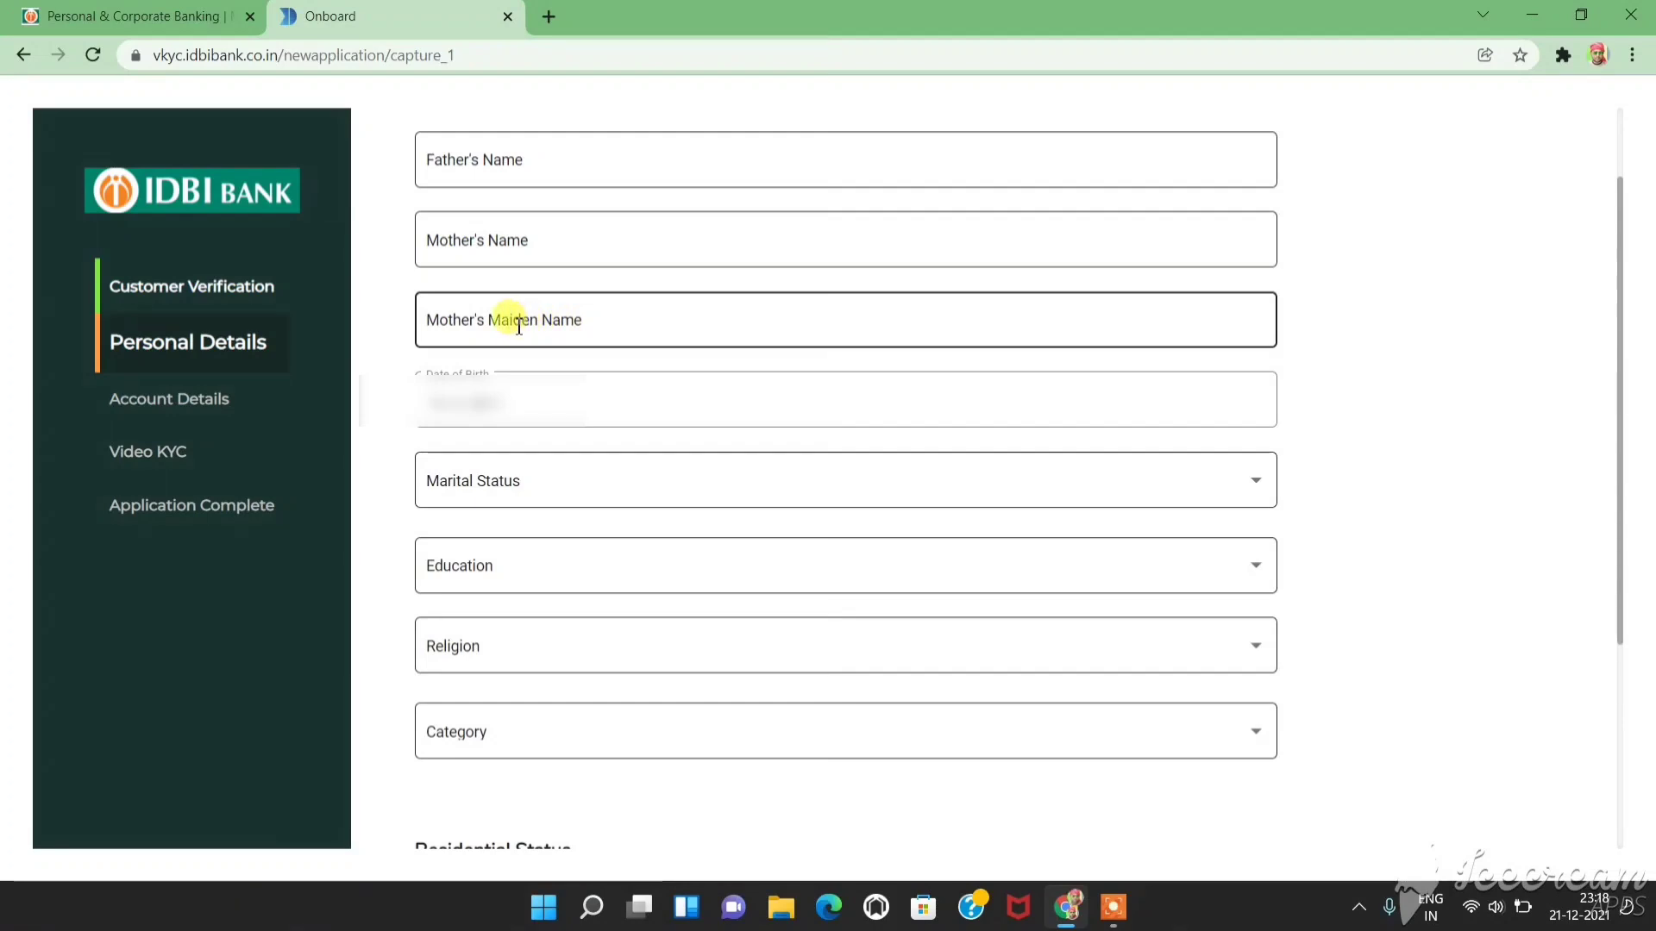
pyautogui.scroll(-3, 581, 358)
pyautogui.click(566, 270)
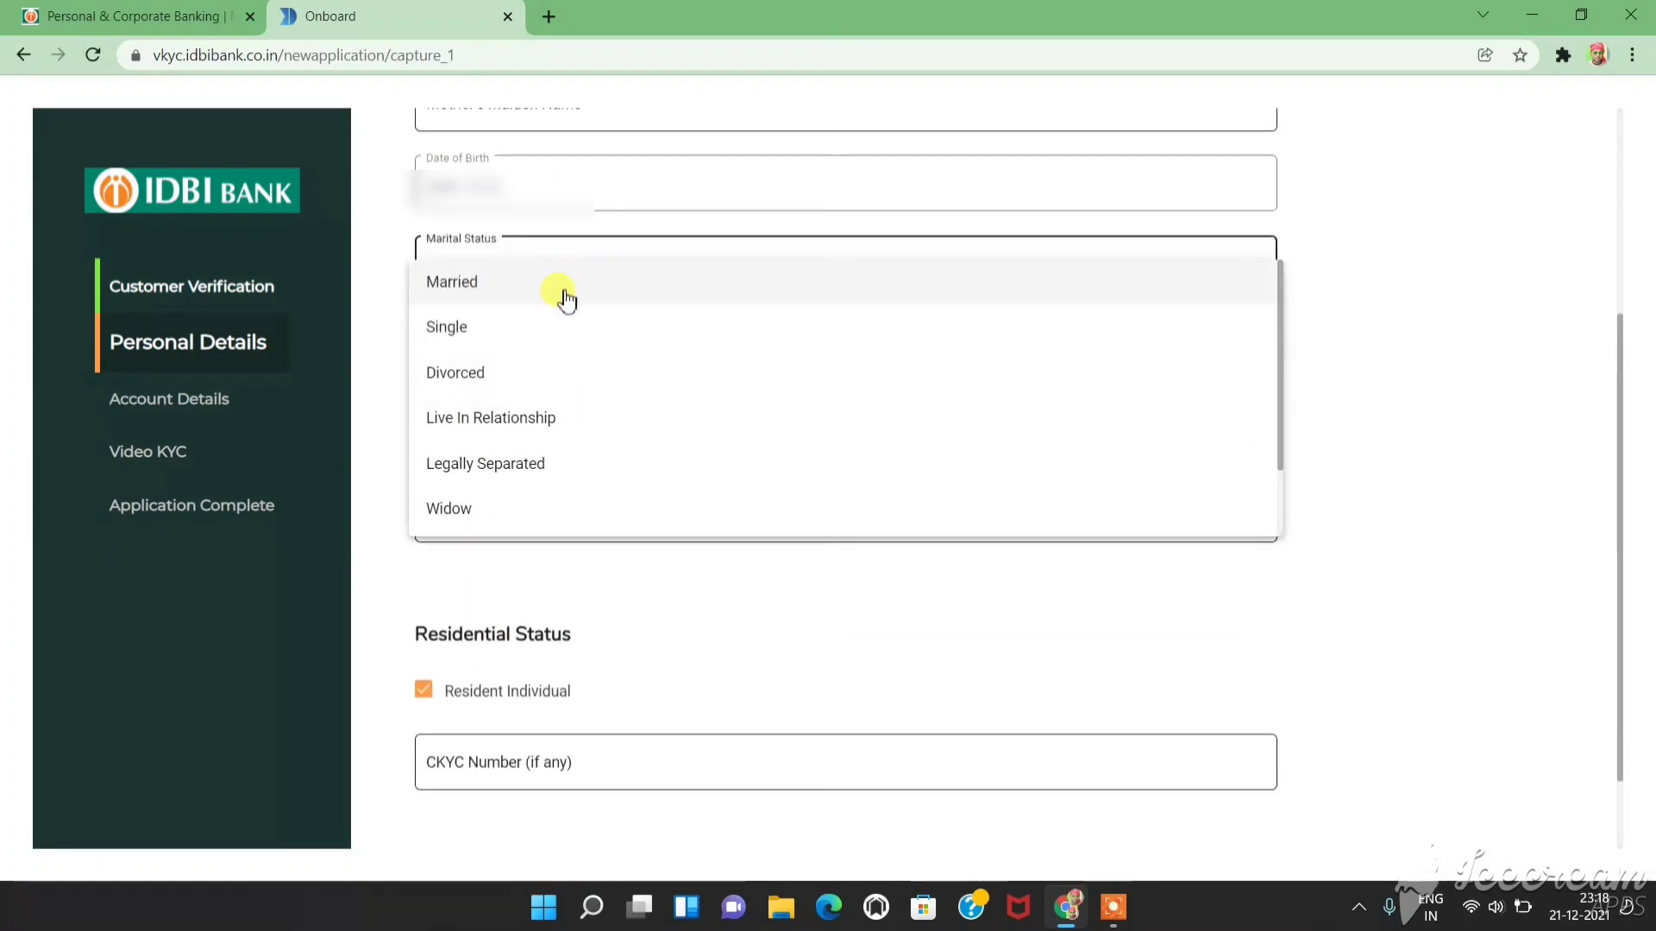
pyautogui.click(558, 324)
pyautogui.click(565, 351)
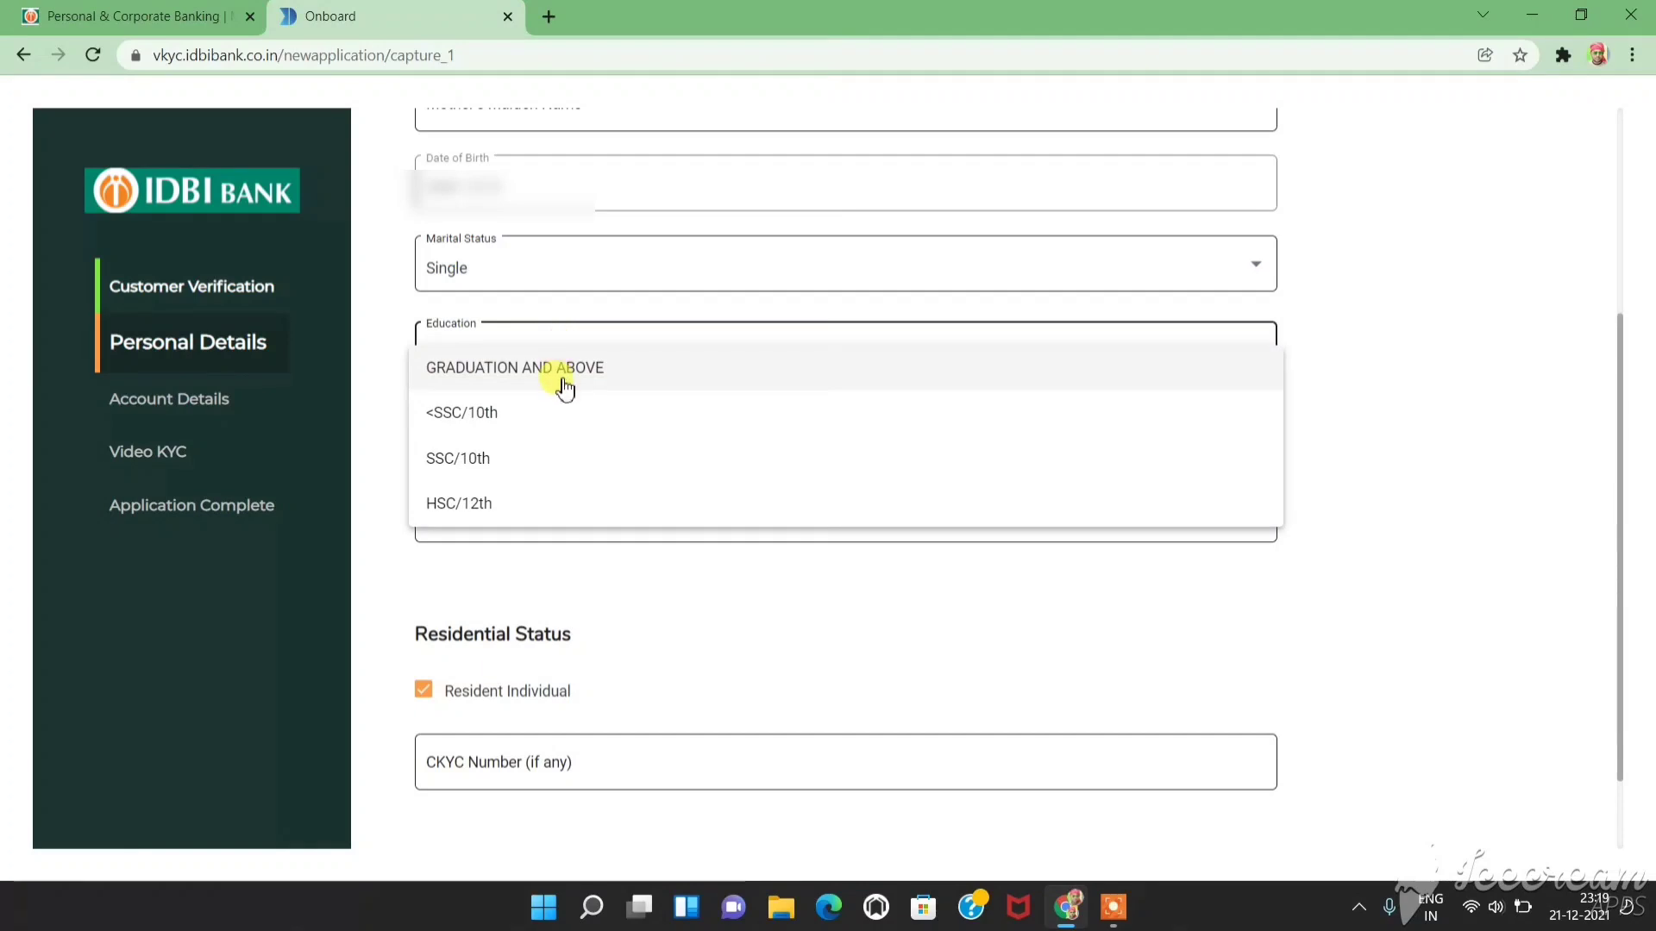
pyautogui.click(569, 380)
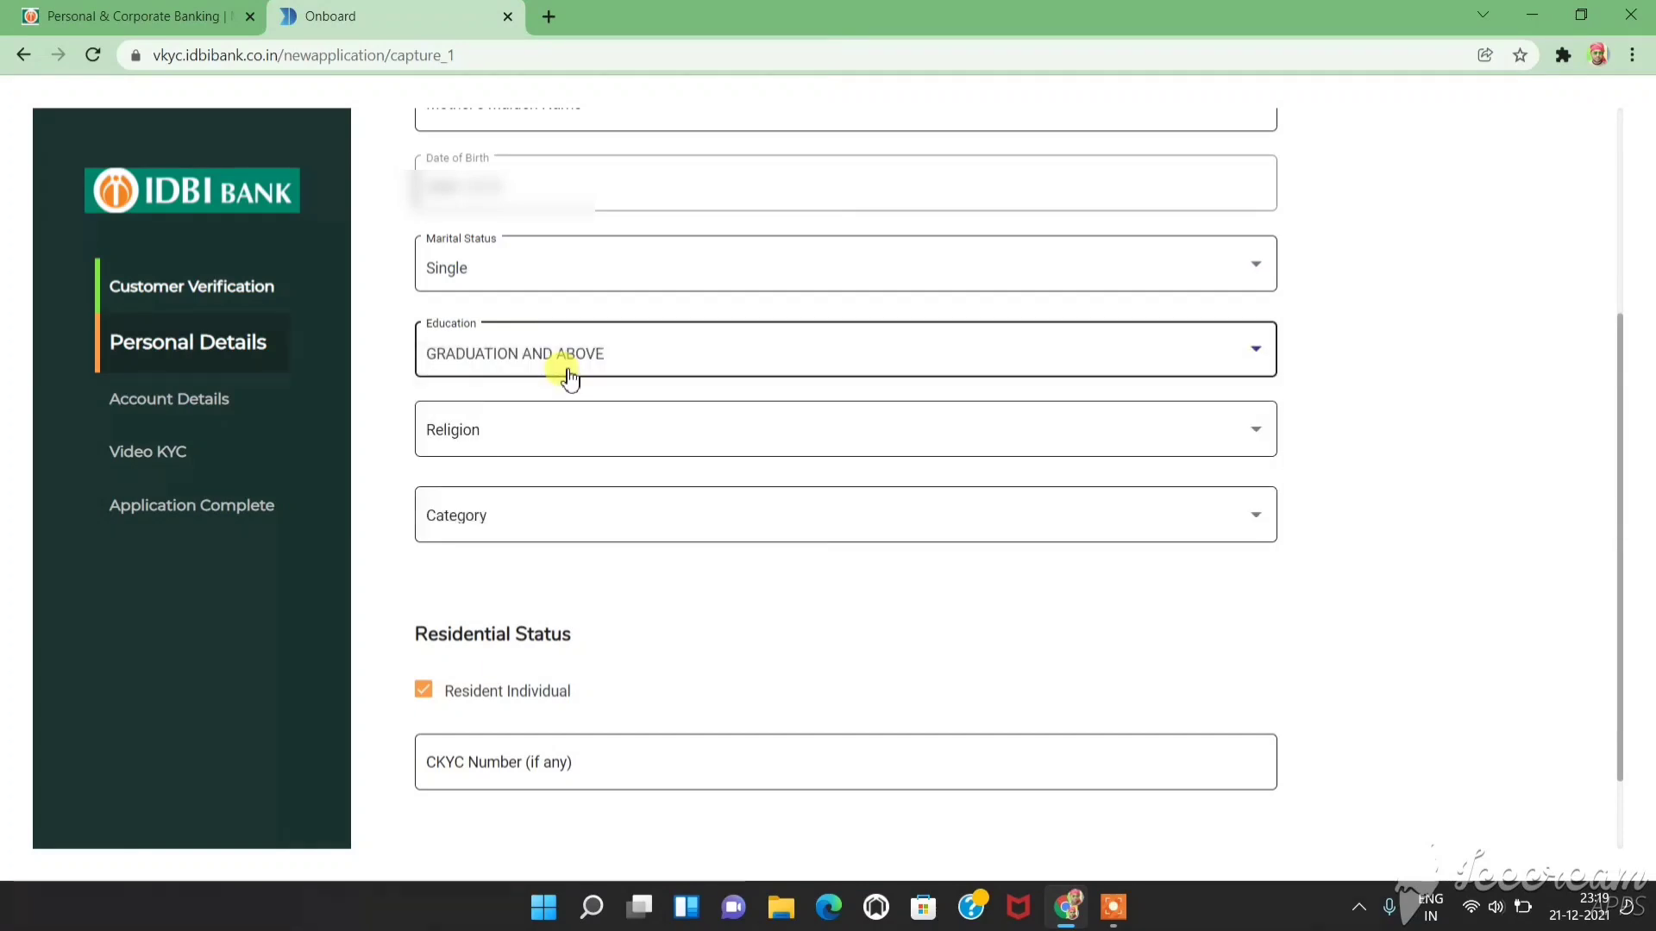
# Set the applicant's religion to Hindu and category to OTHER BACKWARD CLASS.
pyautogui.click(580, 444)
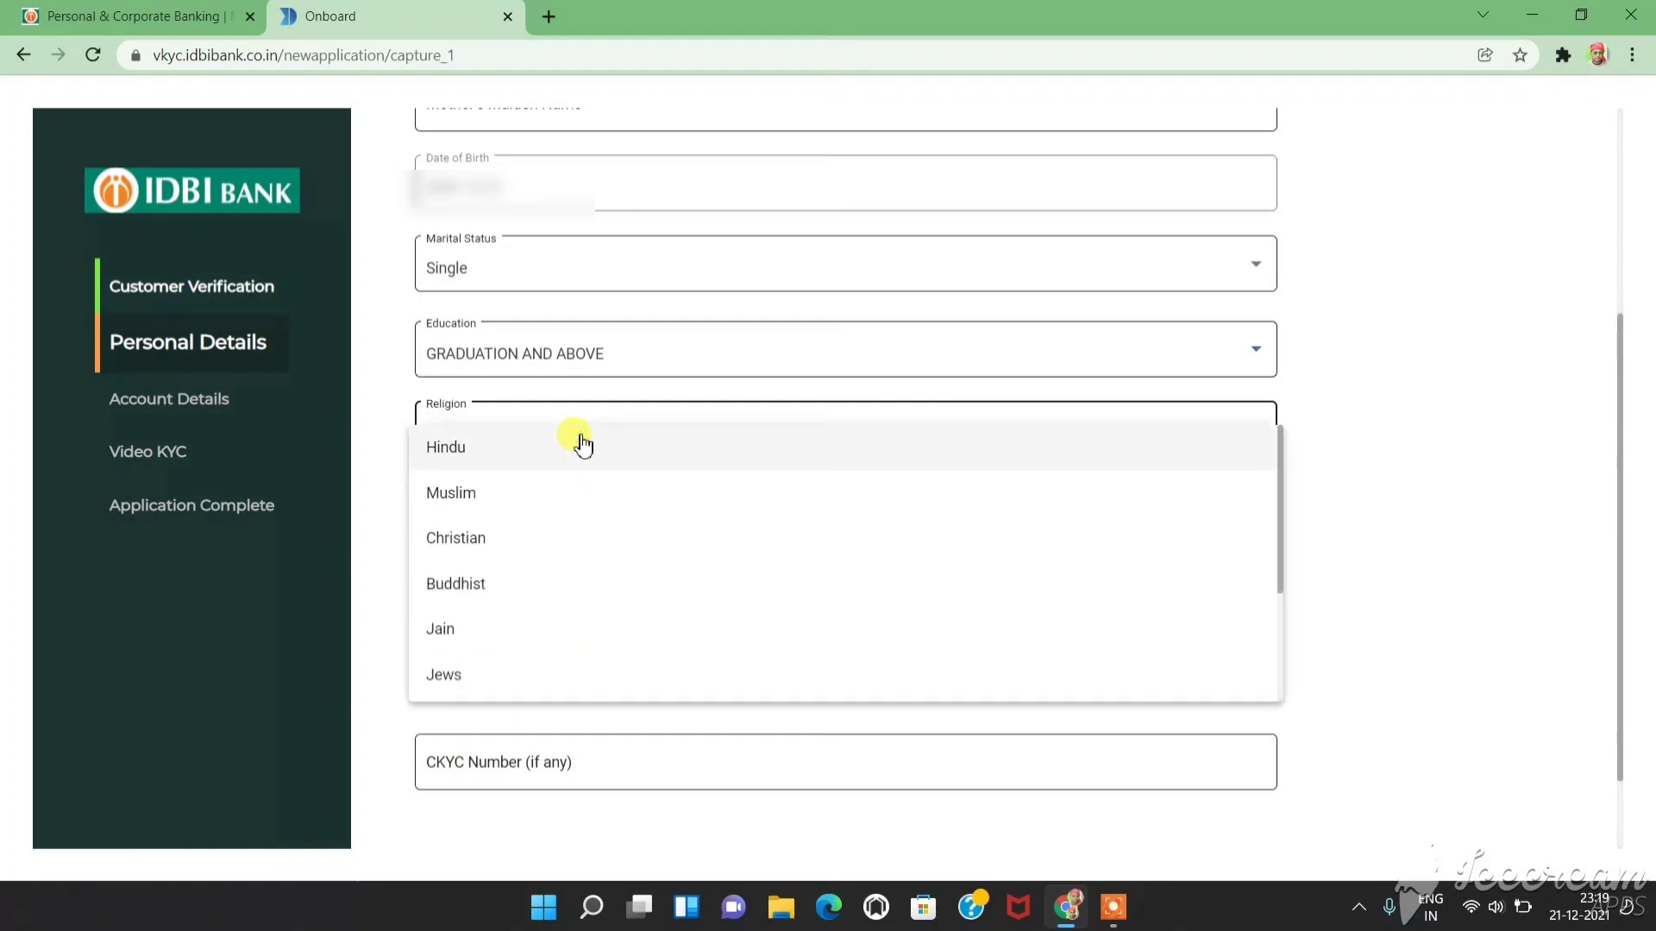
pyautogui.click(577, 457)
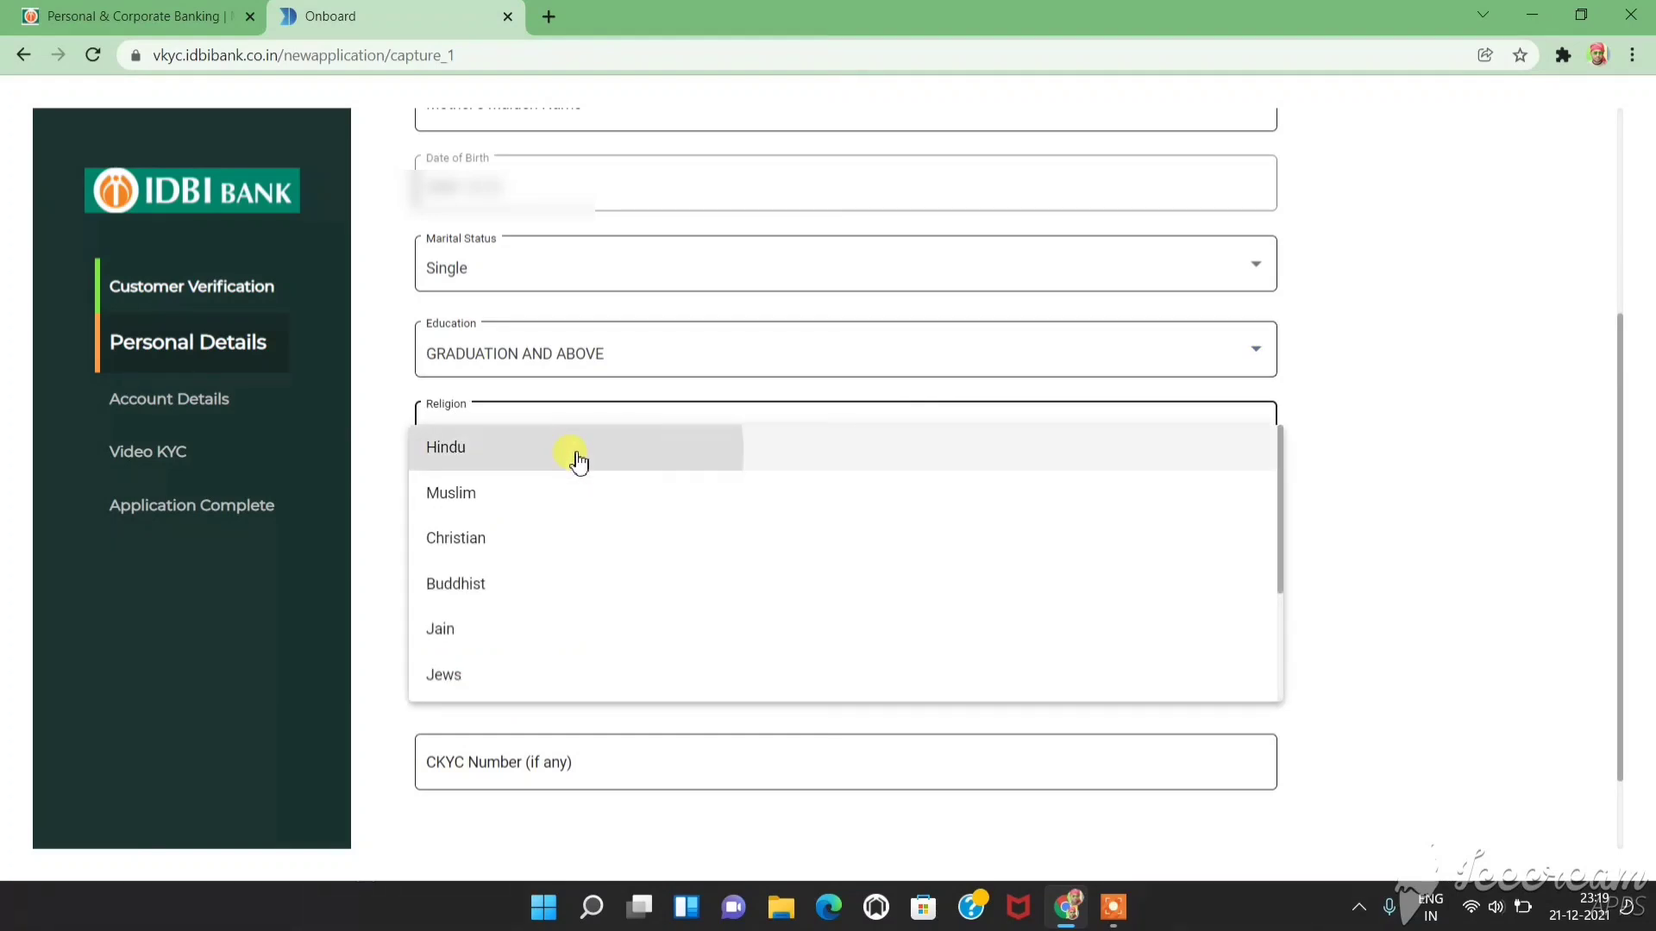
pyautogui.click(586, 518)
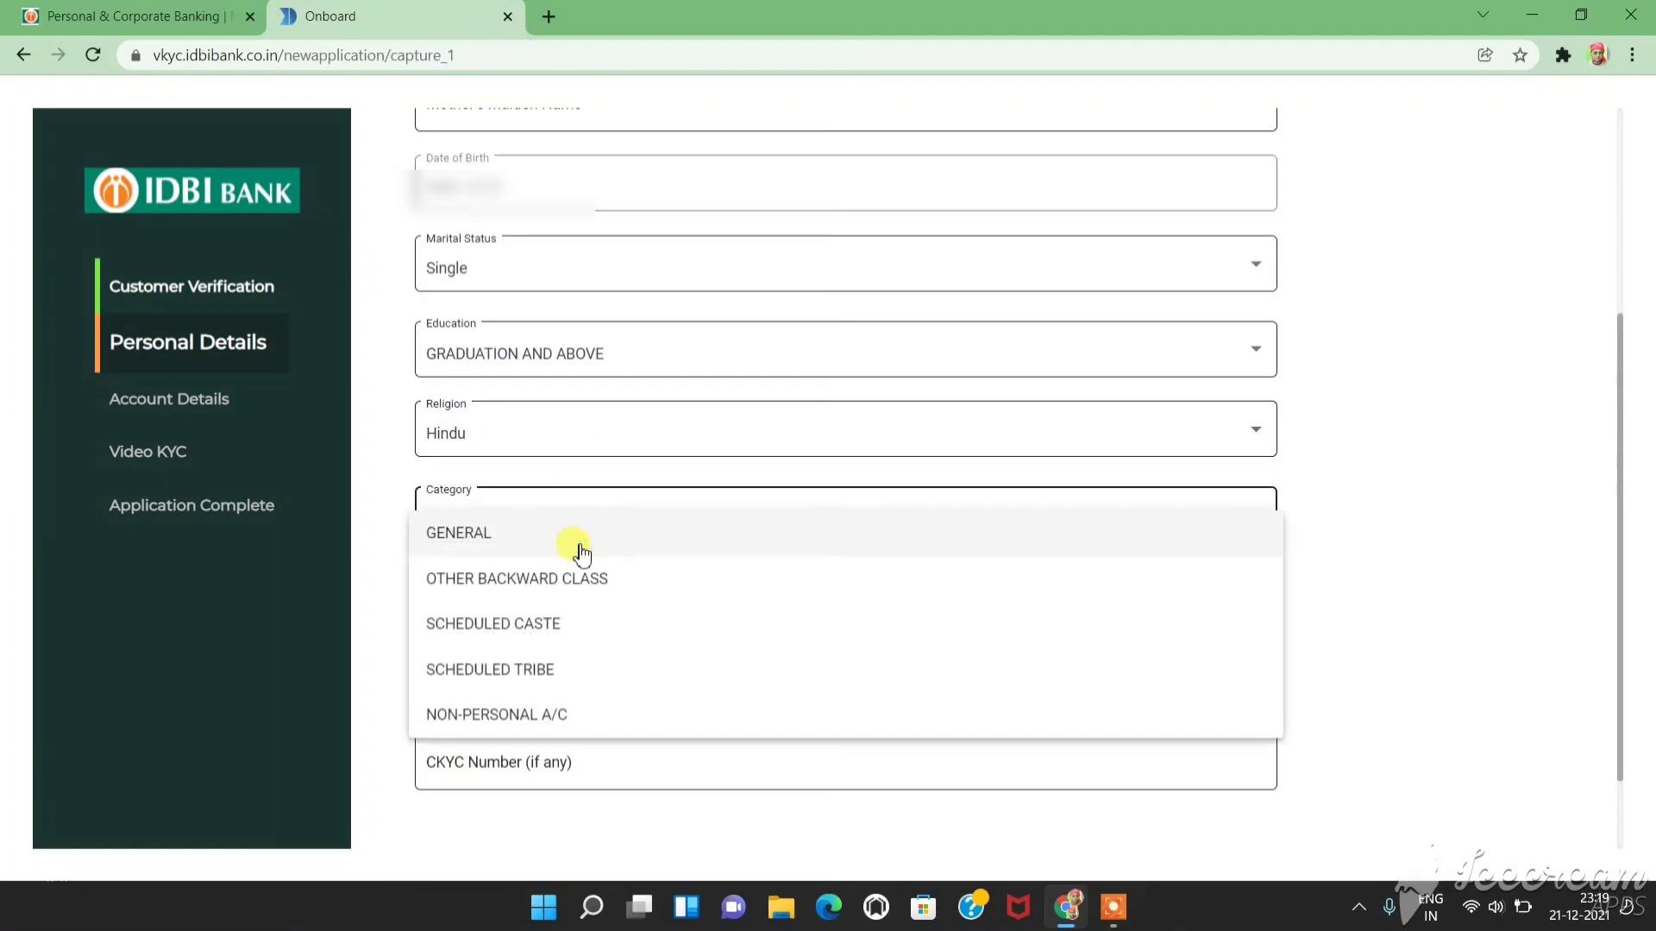
pyautogui.click(530, 583)
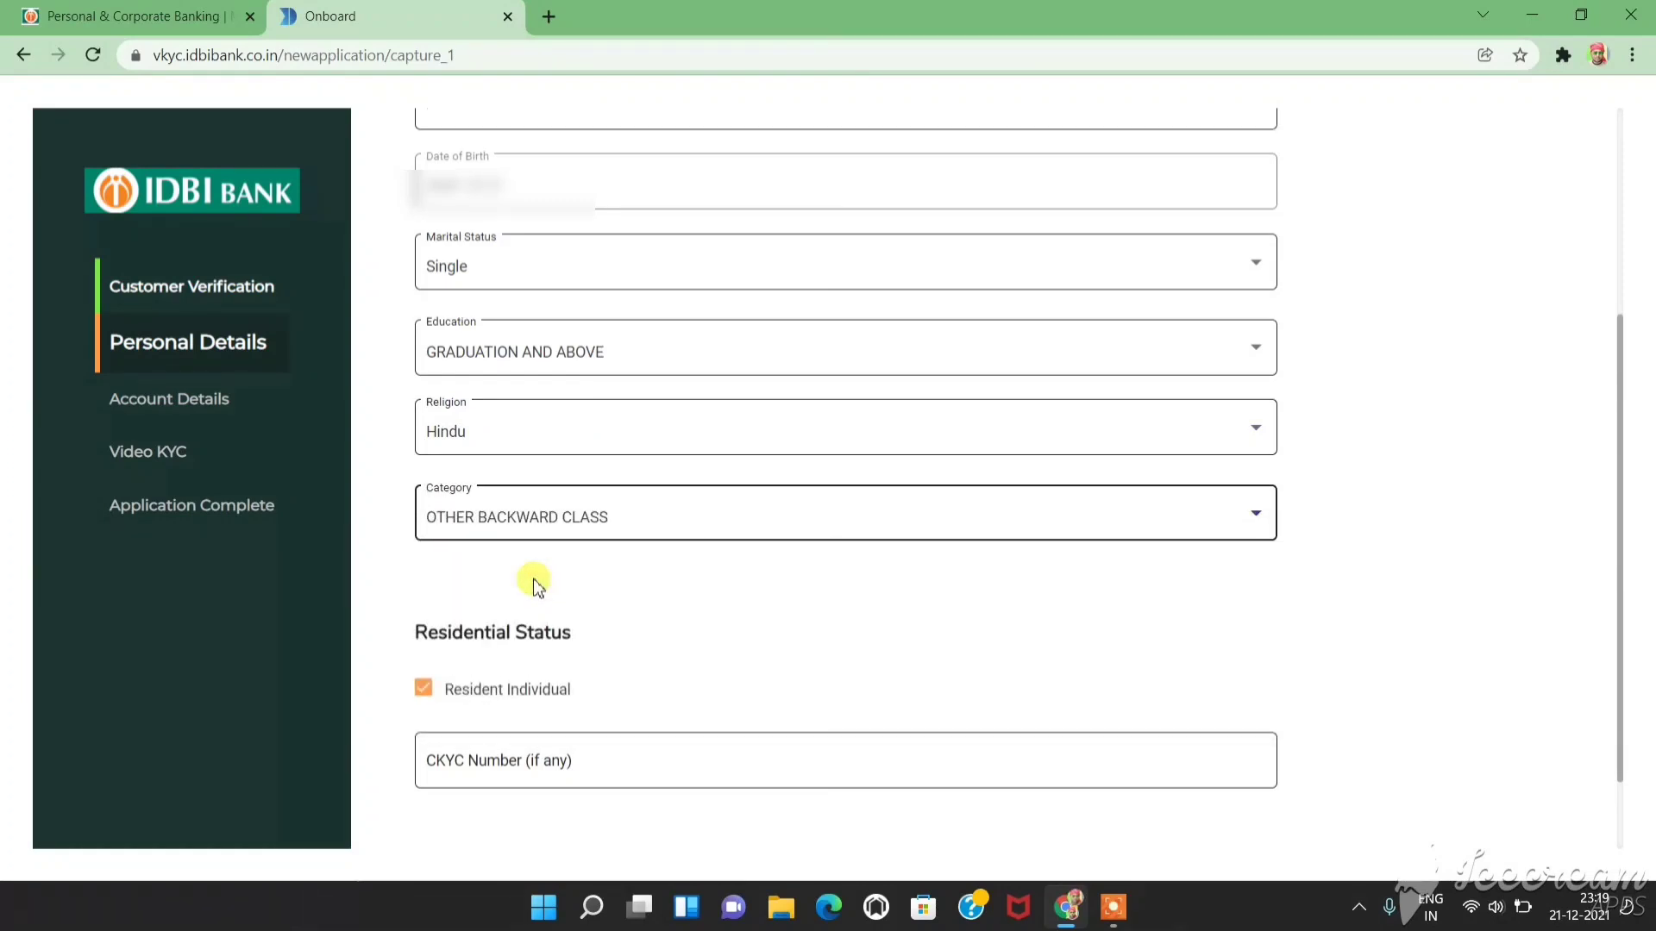
pyautogui.scroll(-1, 534, 585)
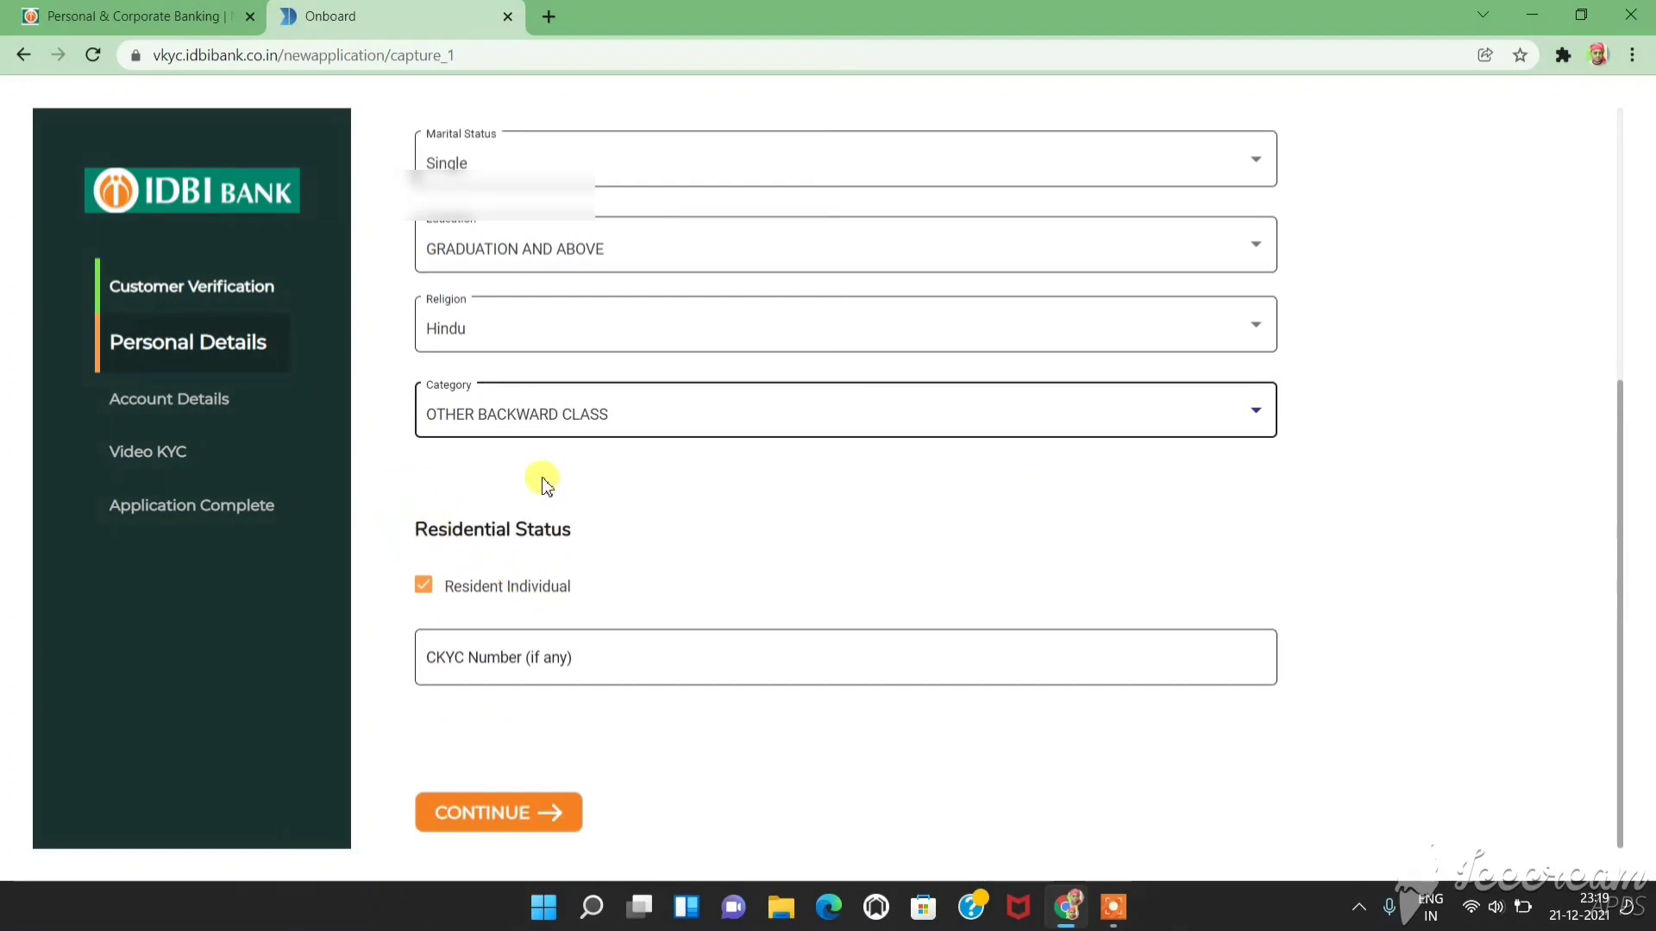
# Continue past the residential status section and mark the Aadhaar address as the mailing address.
pyautogui.click(527, 826)
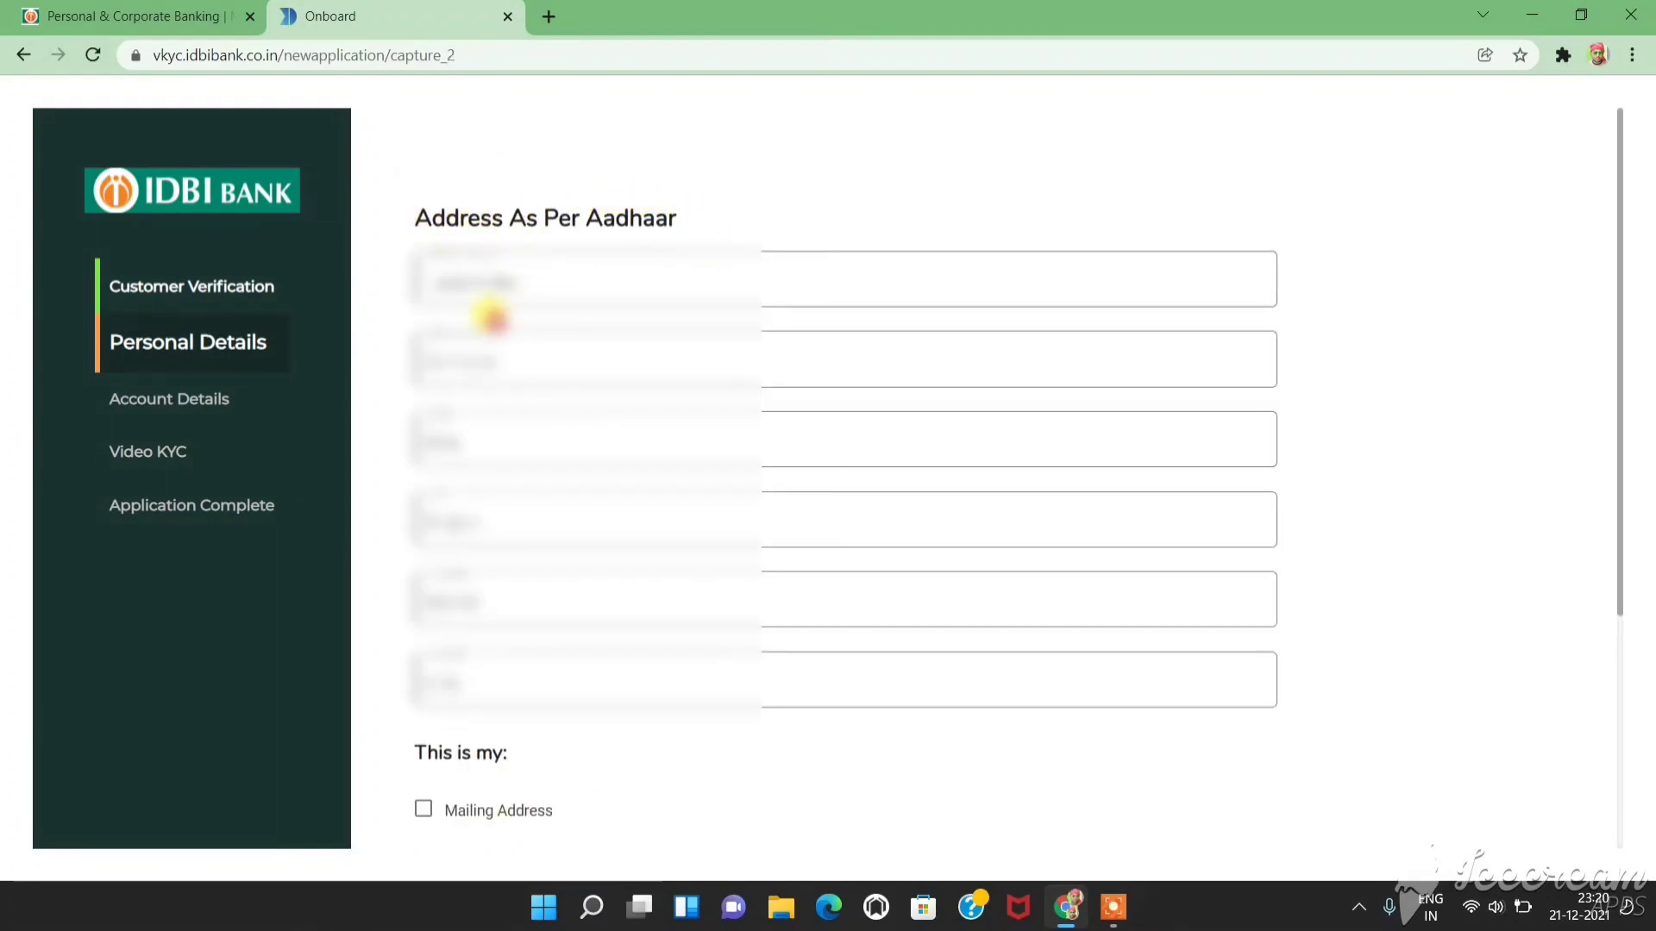
pyautogui.scroll(-4, 492, 325)
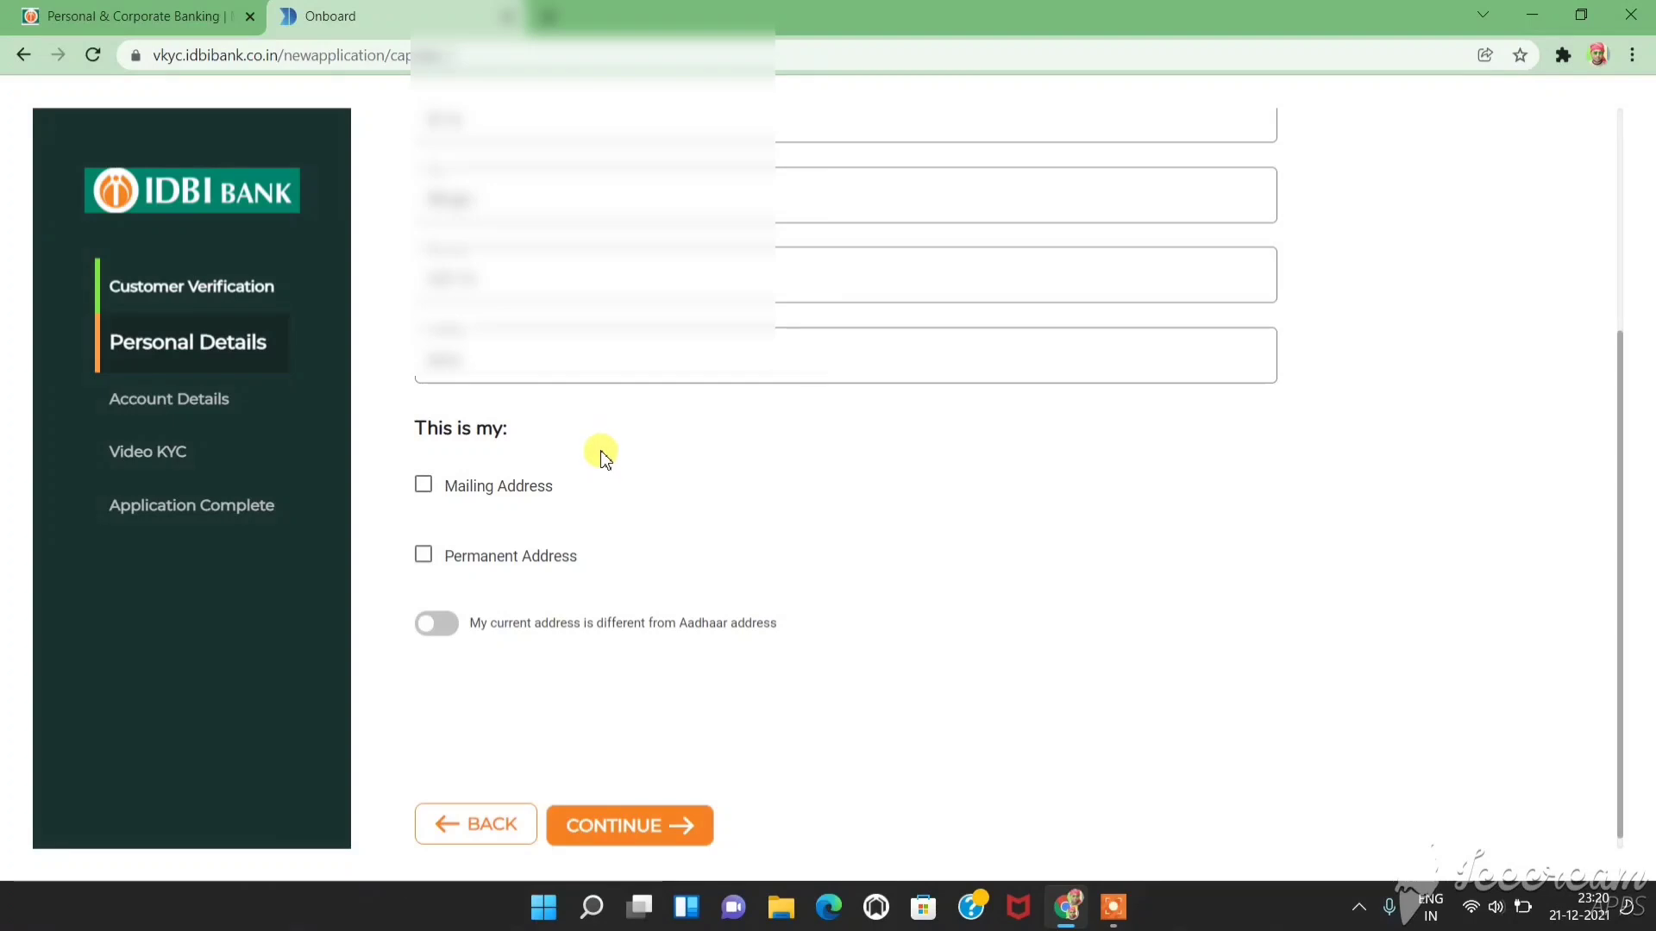
pyautogui.scroll(3, 610, 391)
pyautogui.scroll(-3, 609, 392)
pyautogui.click(424, 486)
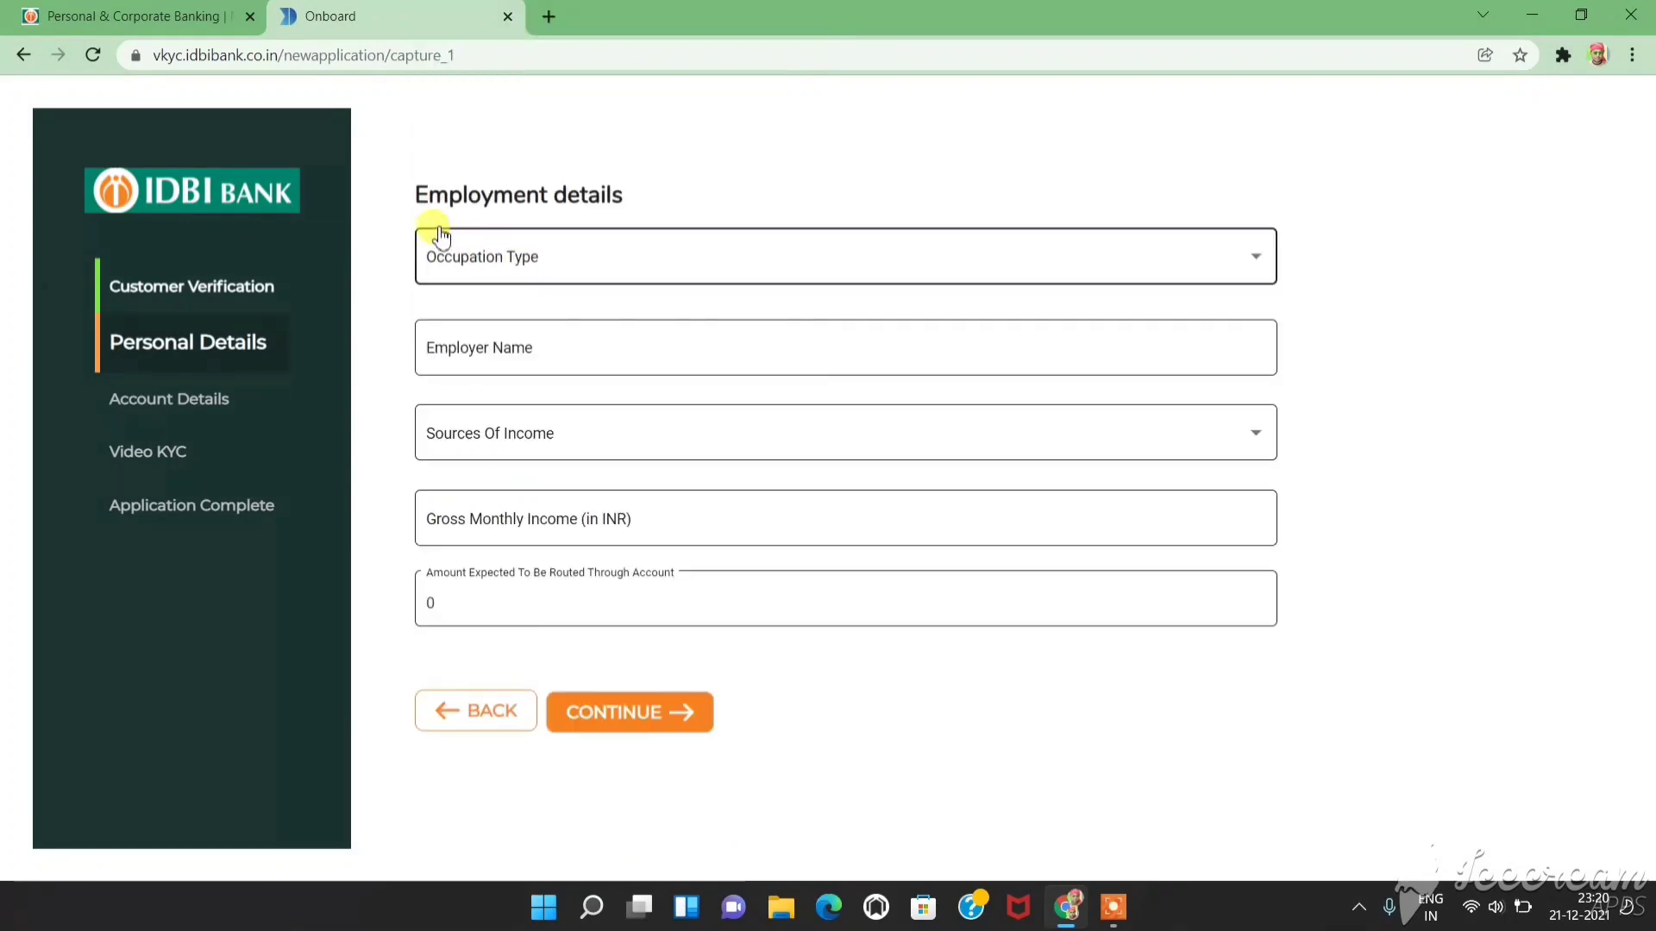
# Set the occupation type to BUSINESS and both the nature of business and sources of income to Others.
pyautogui.click(744, 276)
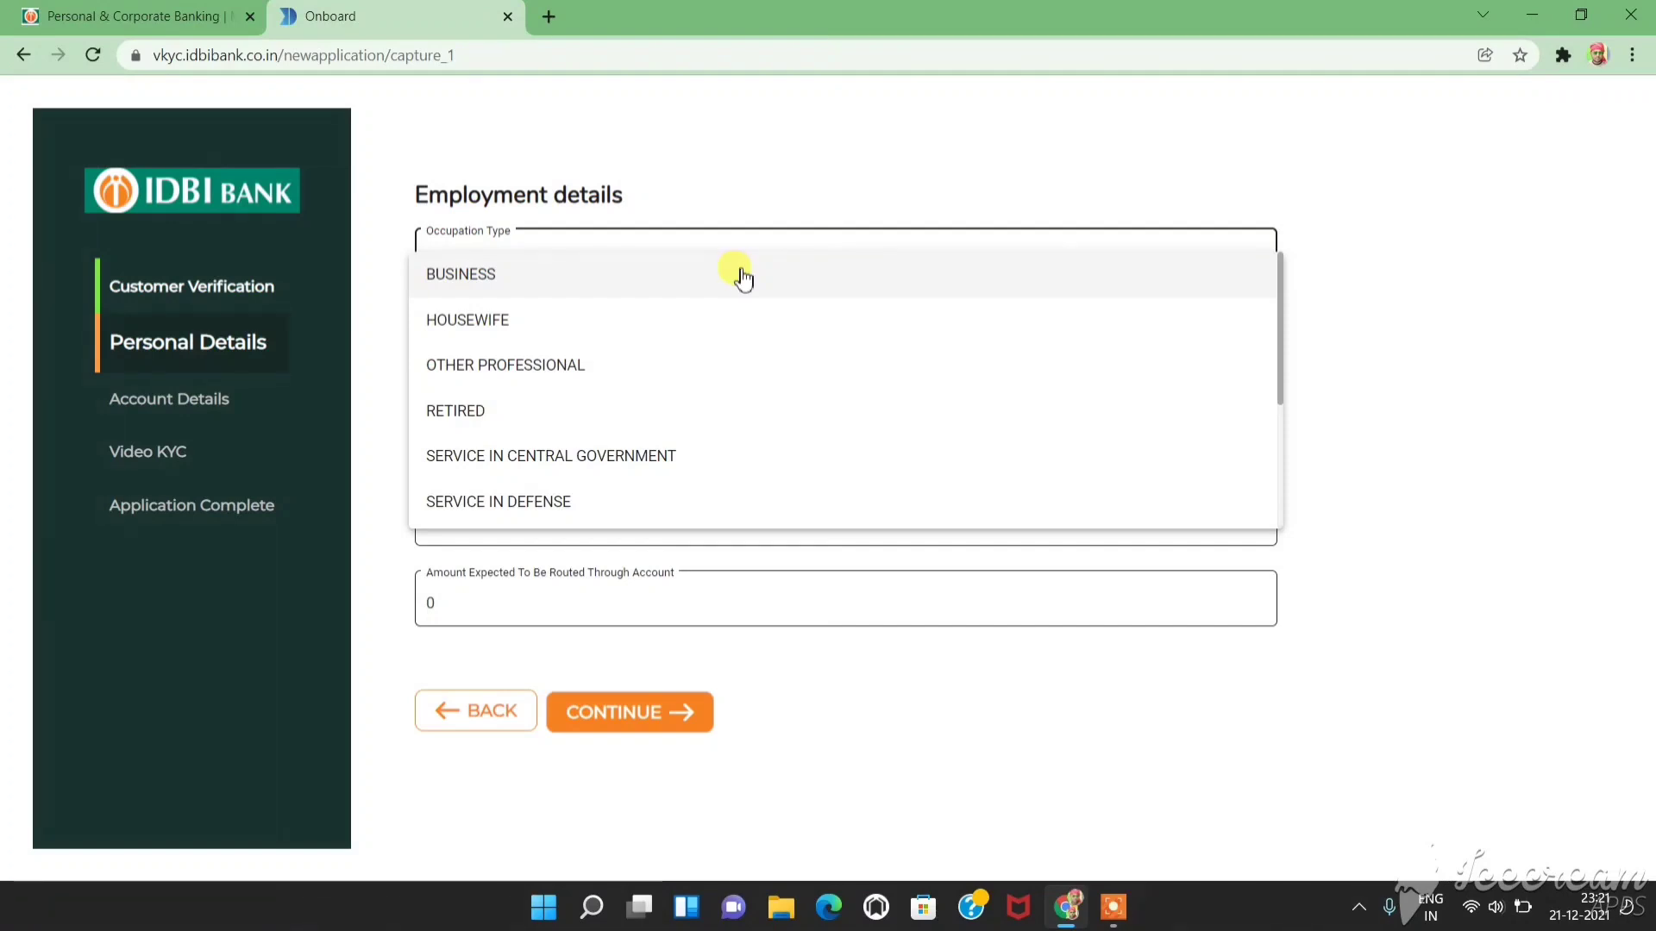
pyautogui.click(744, 283)
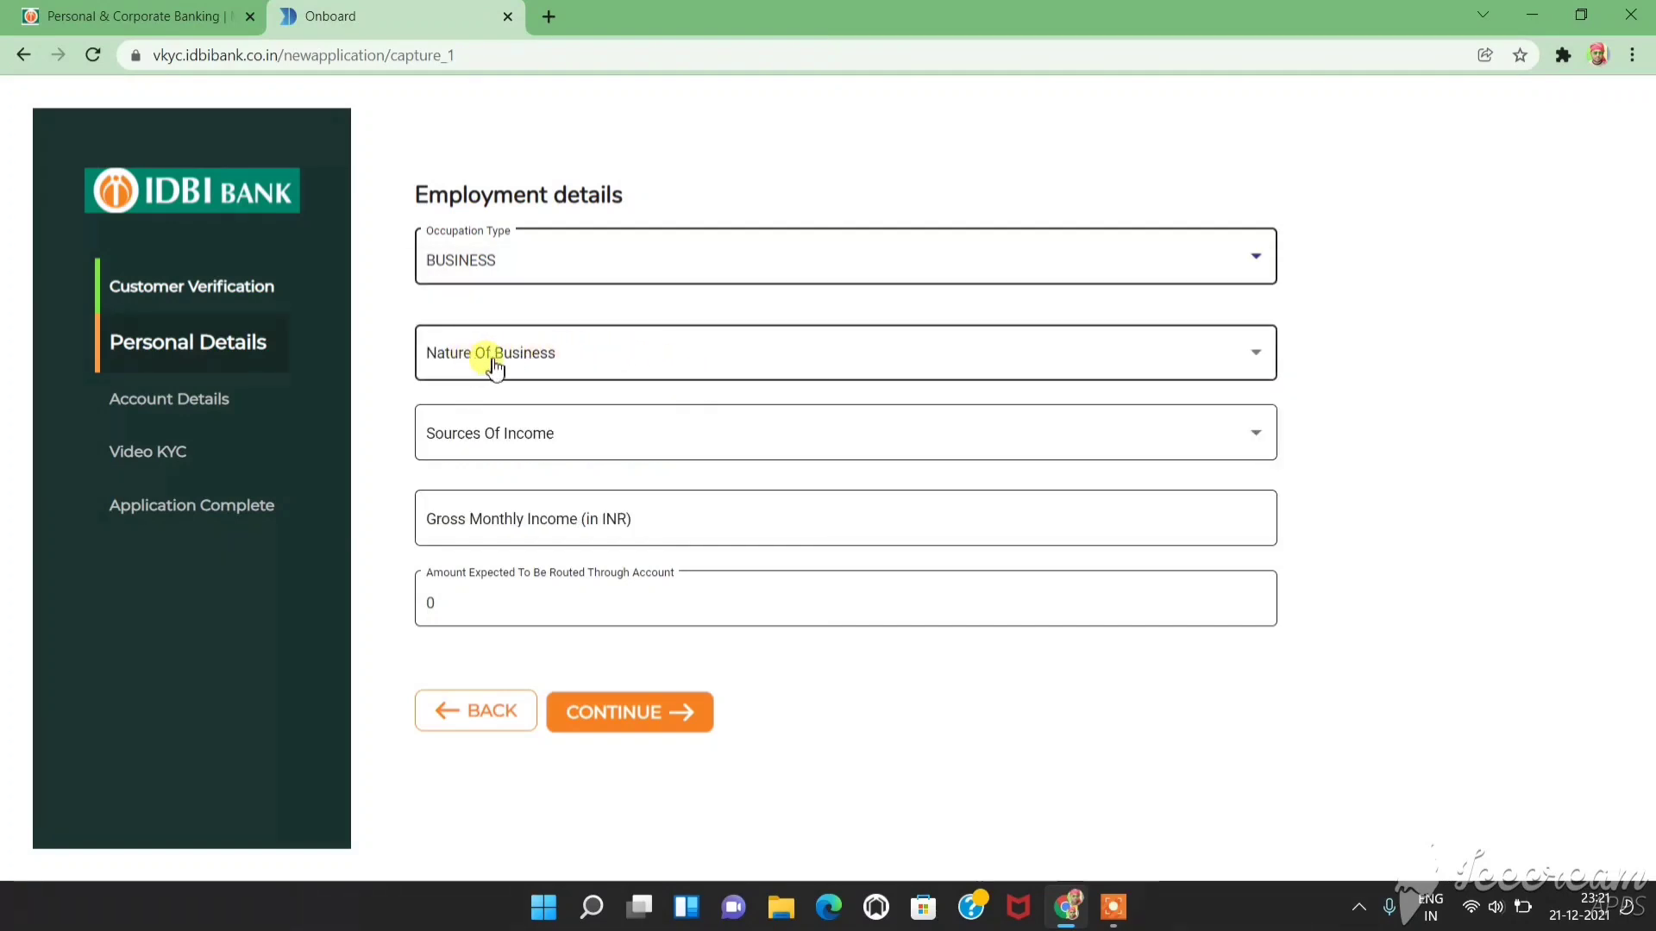
pyautogui.click(662, 360)
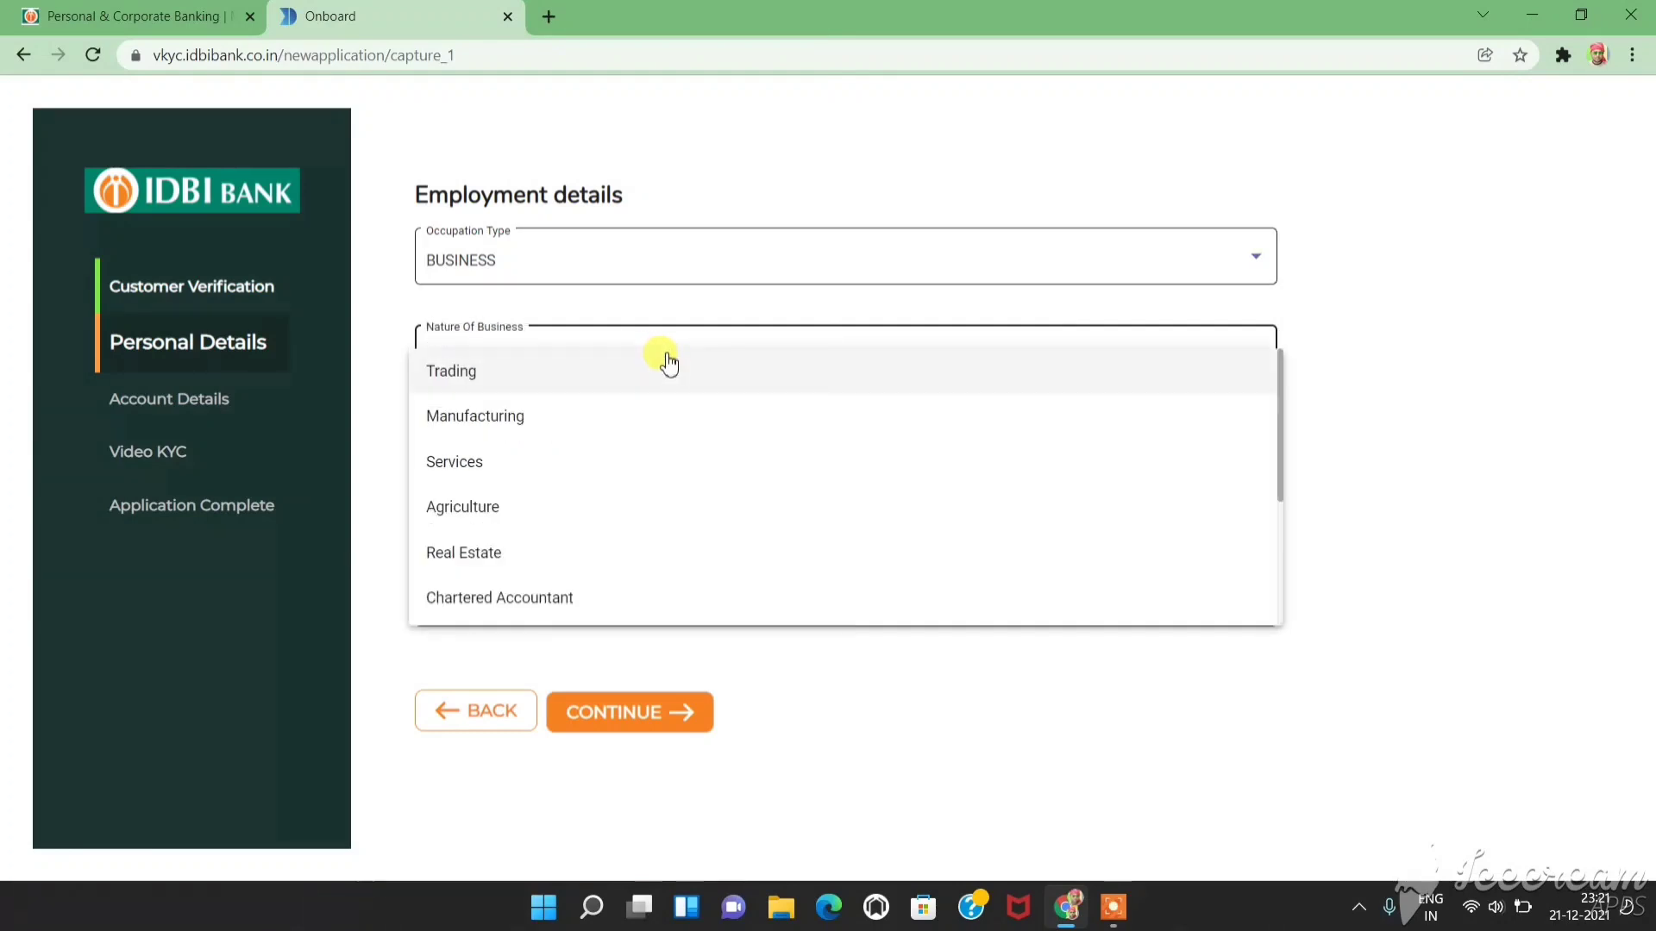
pyautogui.scroll(-3, 670, 384)
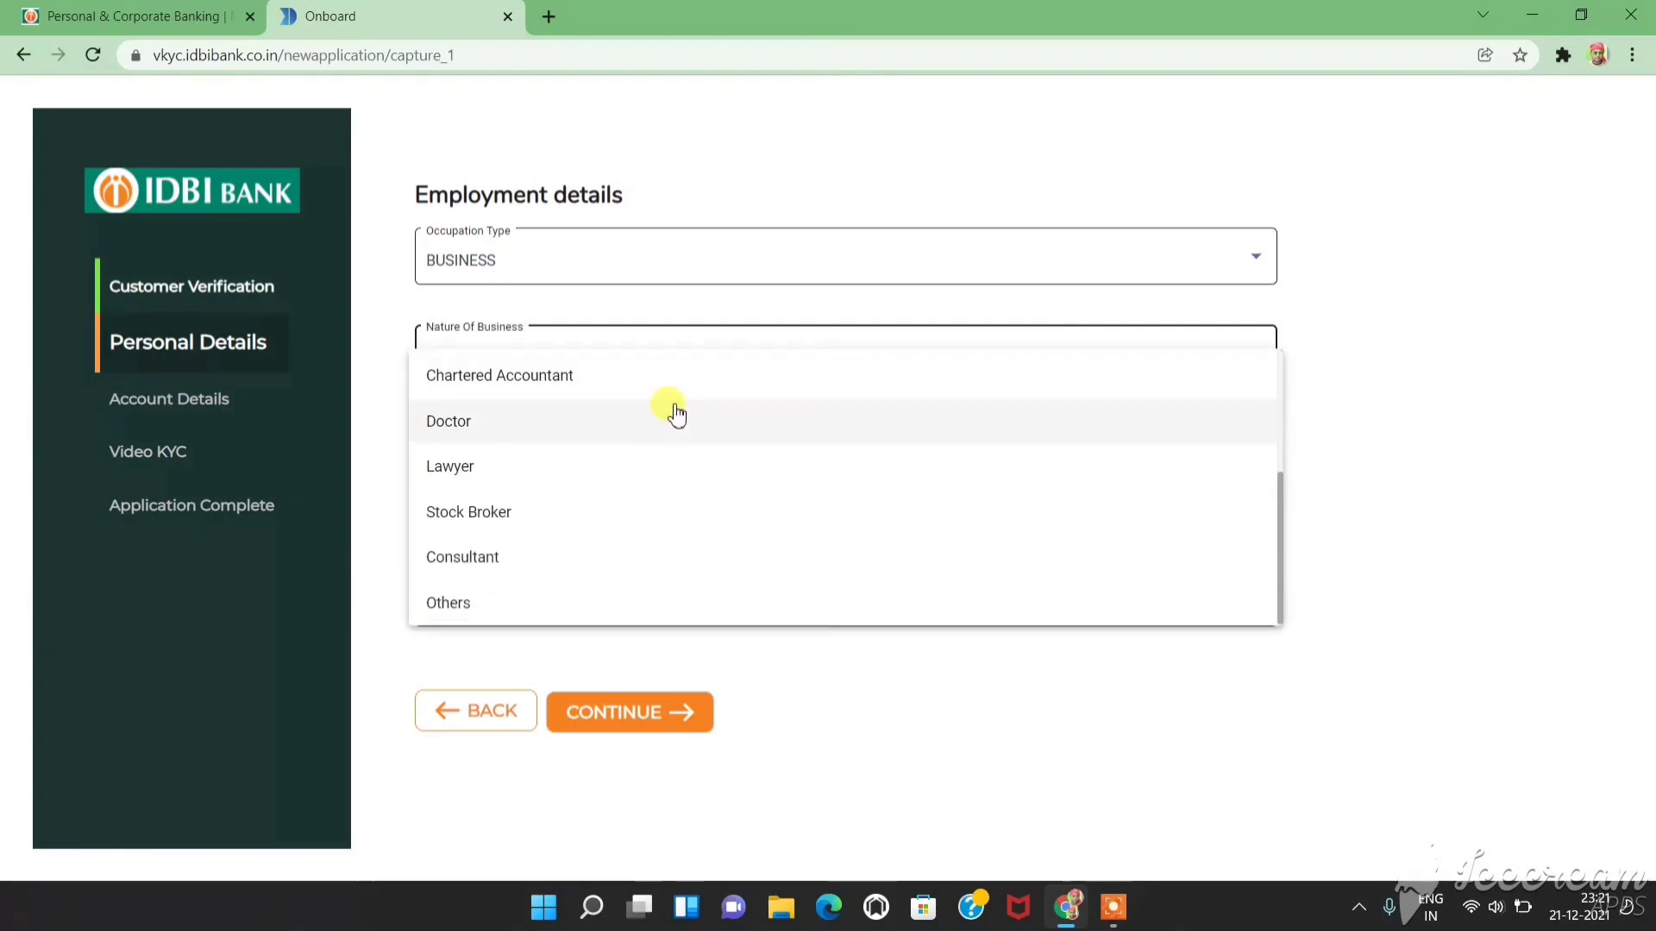
pyautogui.click(500, 602)
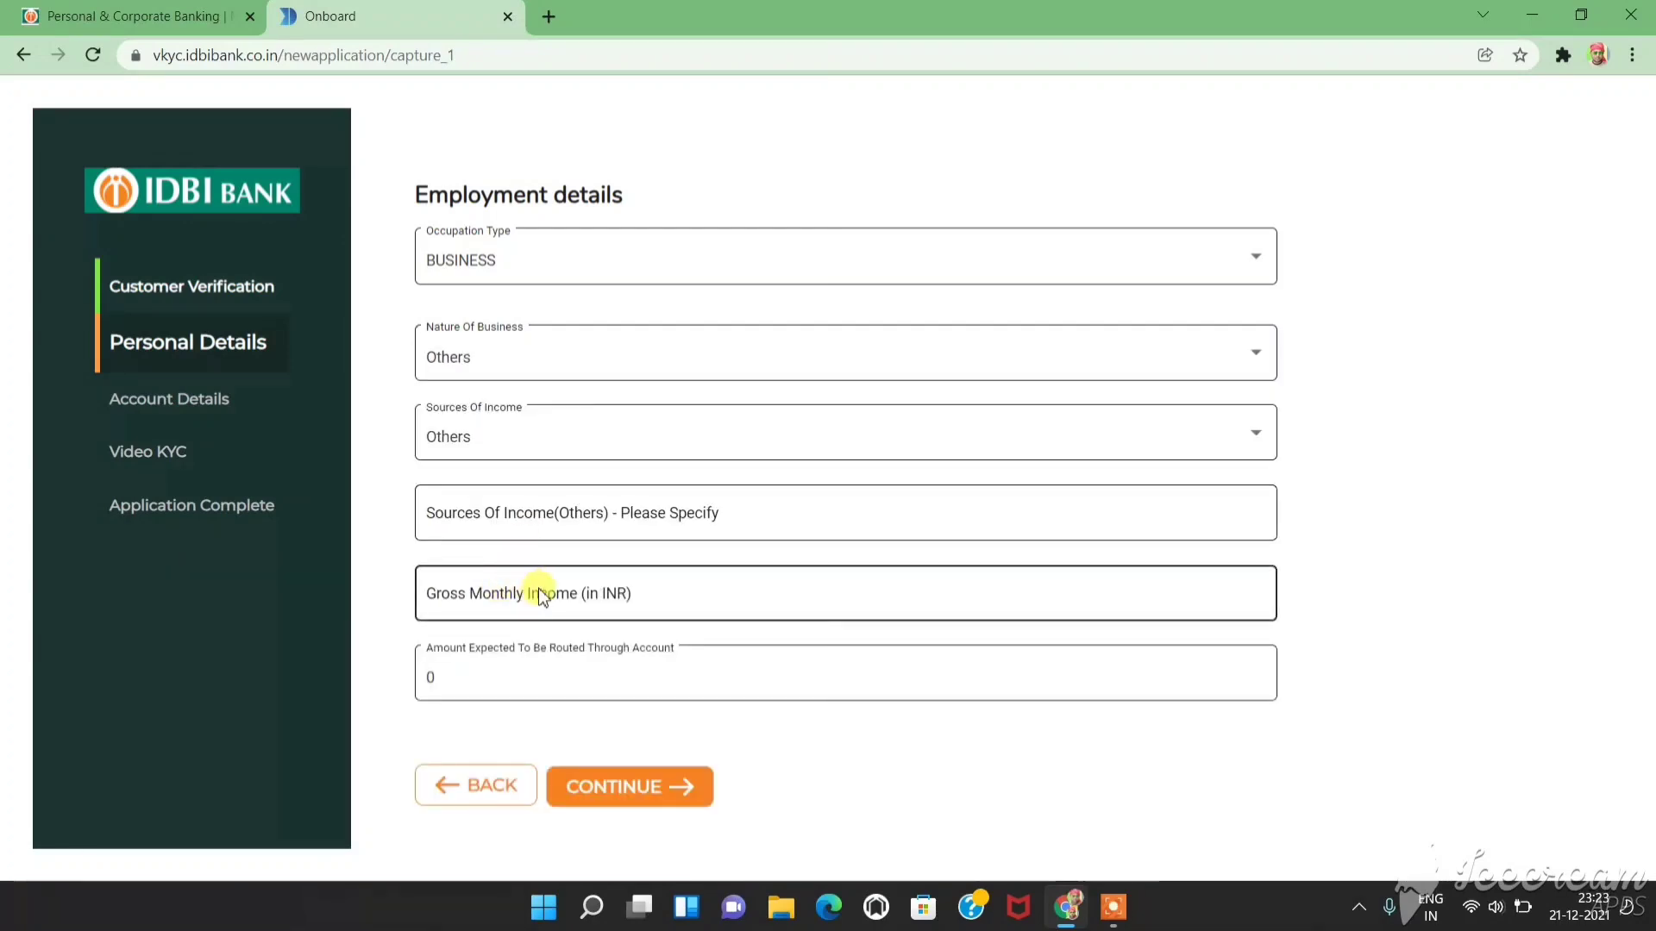
# Enter a gross monthly income of 40000 and submit the employment details, and decline adding a nominee.
pyautogui.click(634, 601)
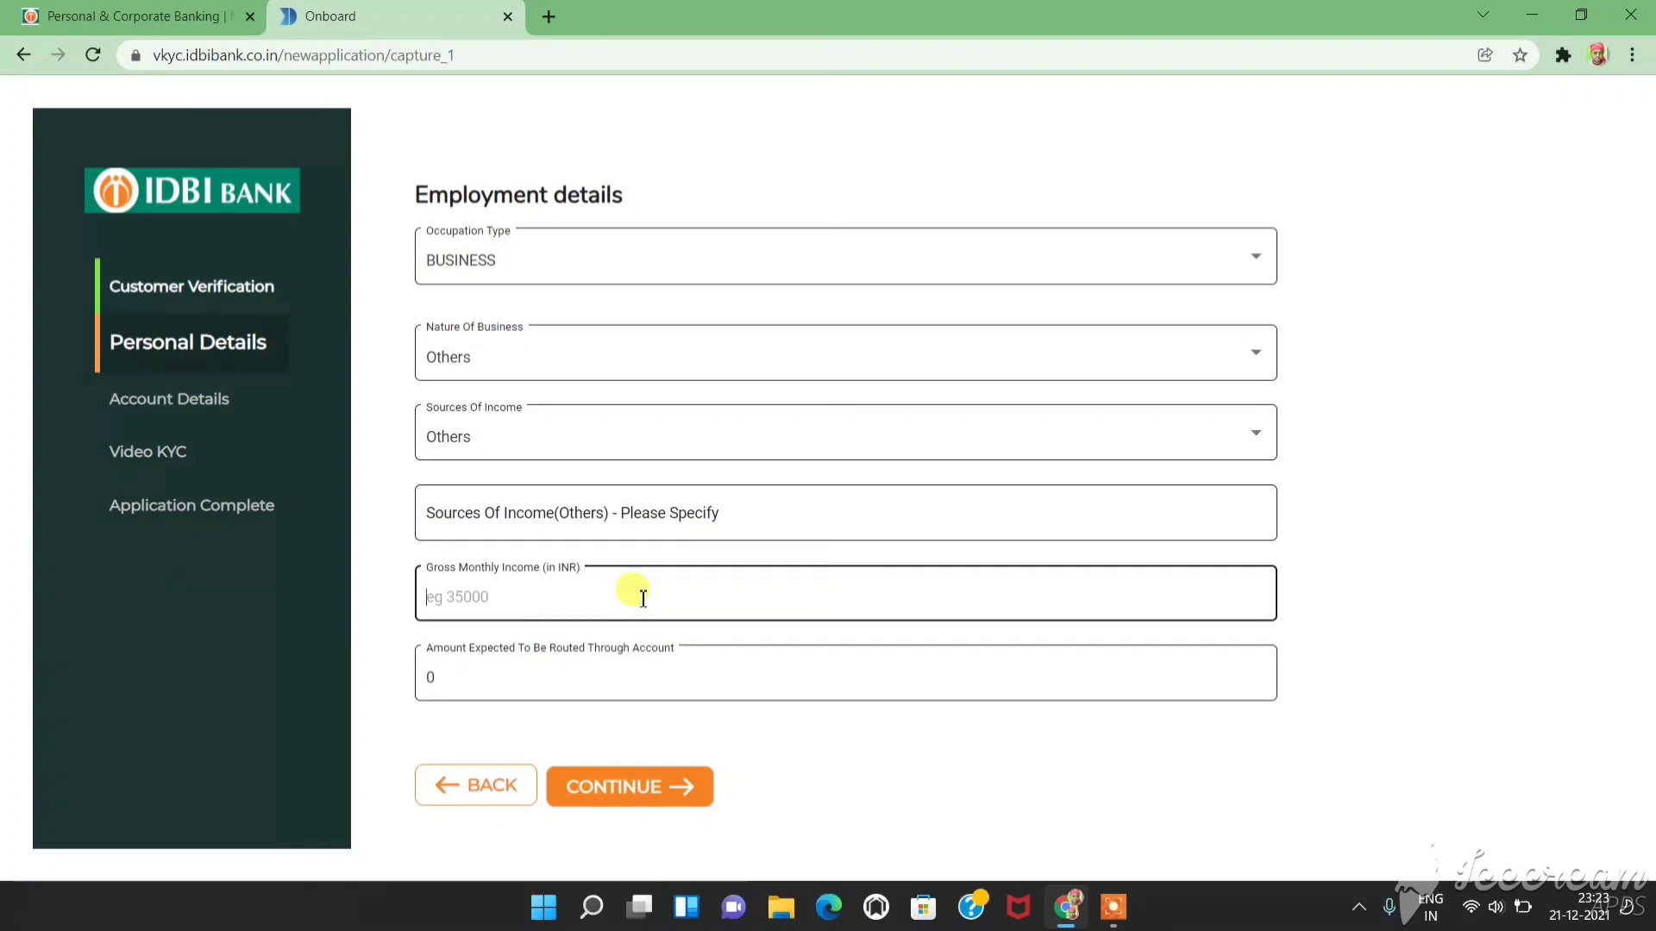
pyautogui.write('40000')
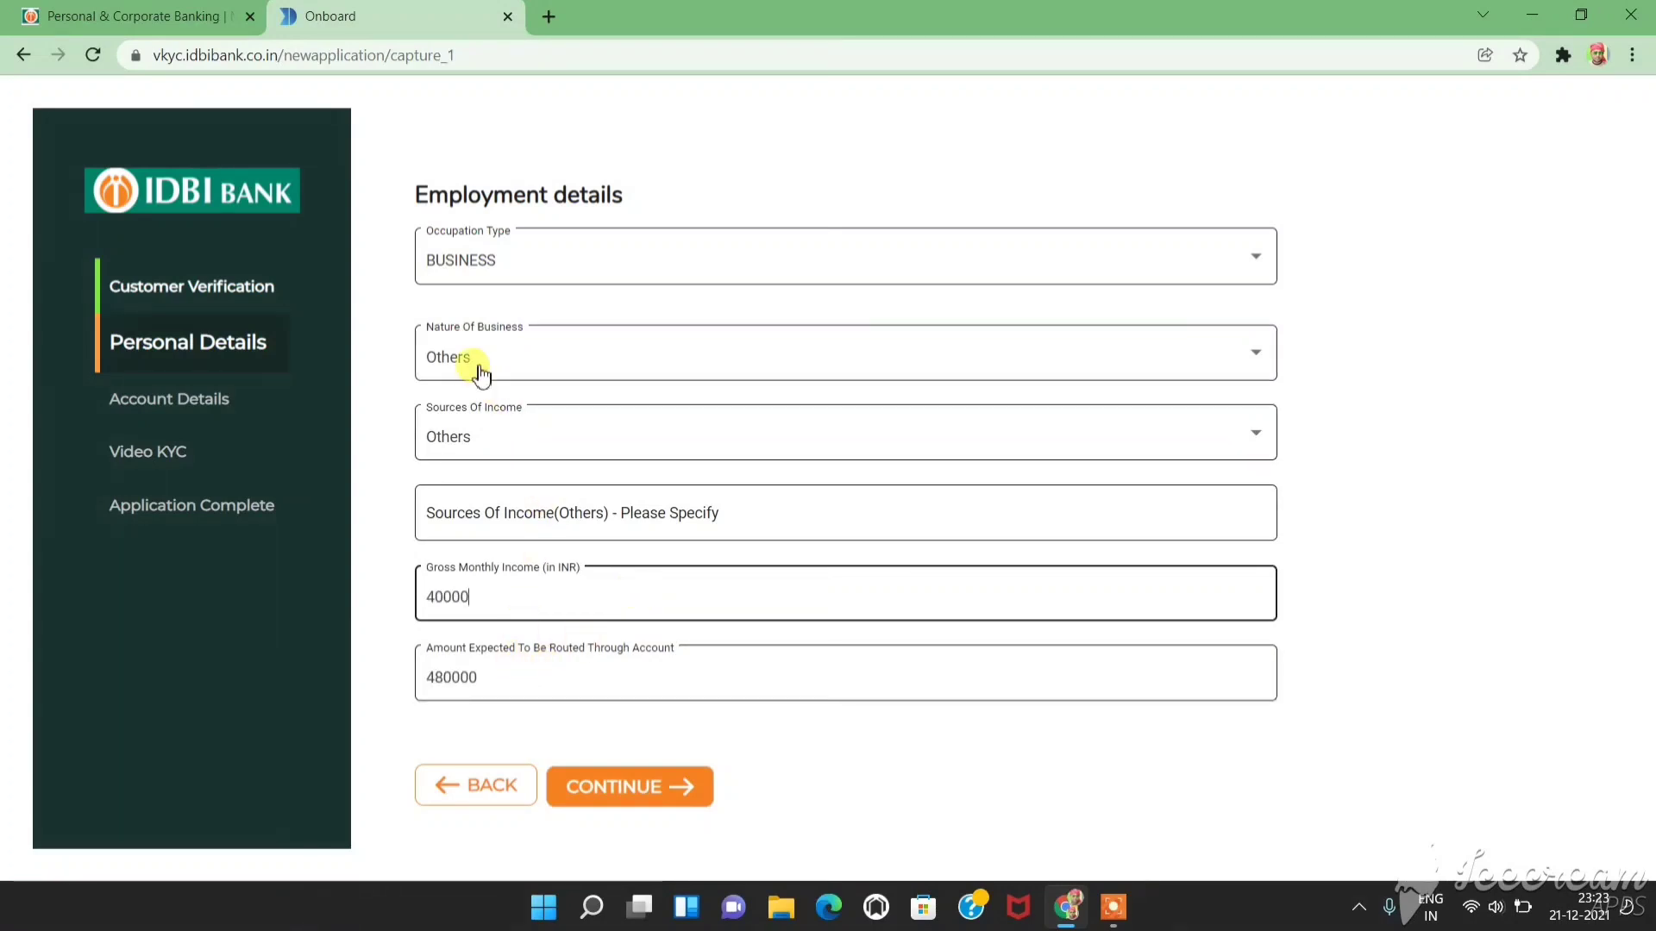
pyautogui.click(666, 798)
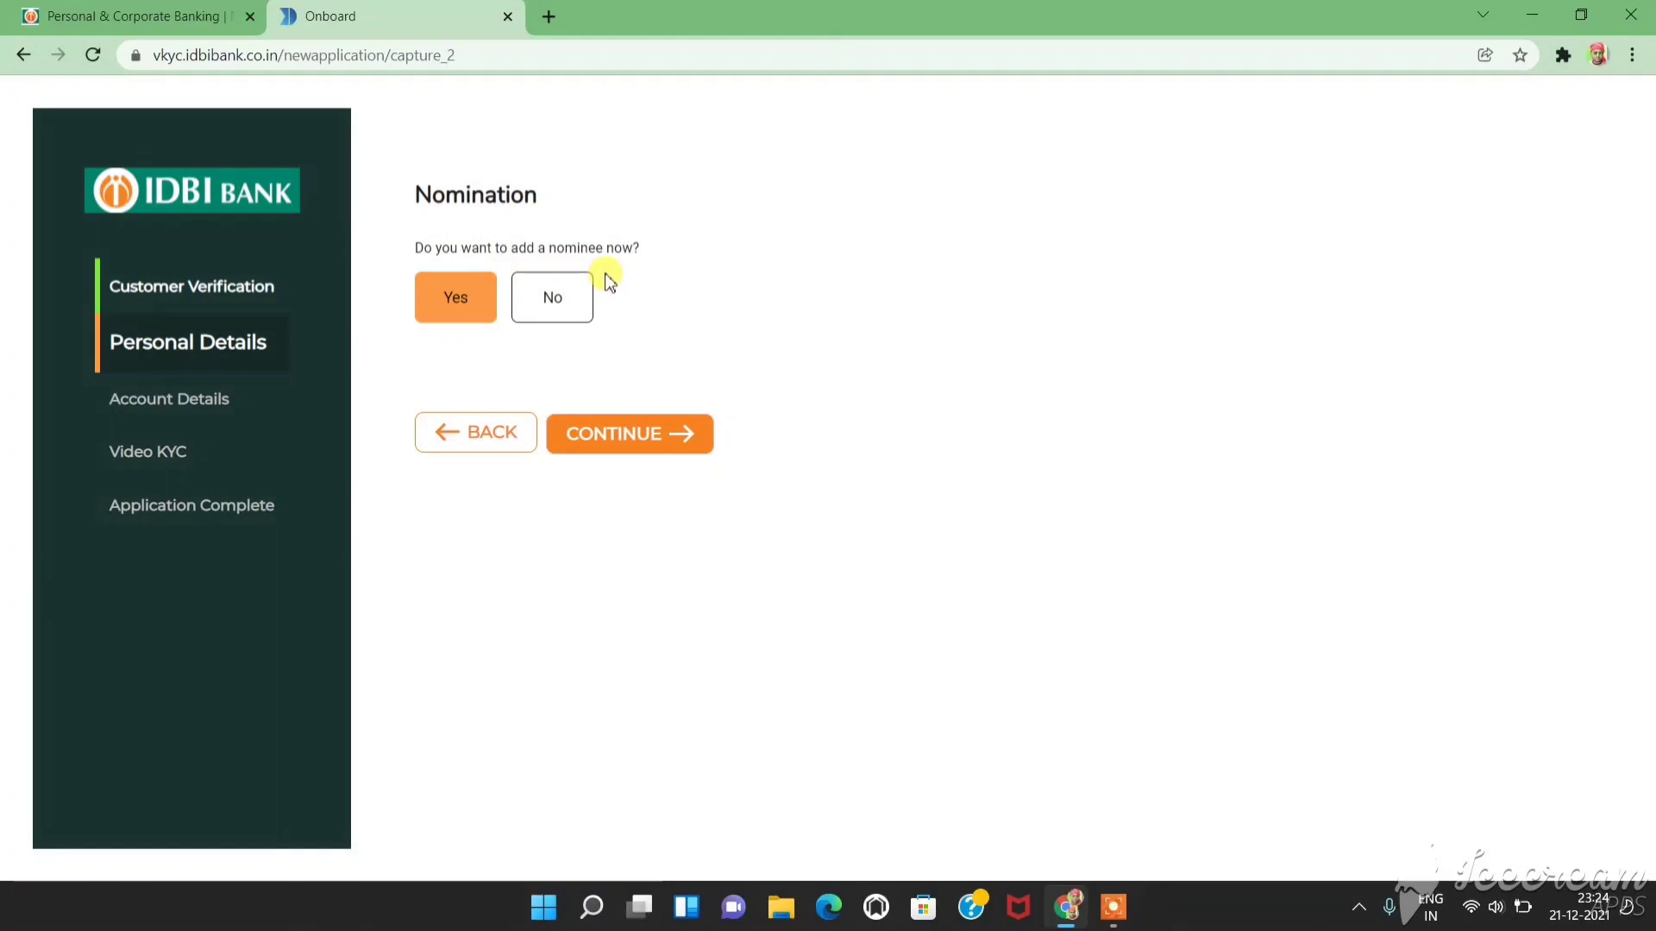
pyautogui.click(551, 299)
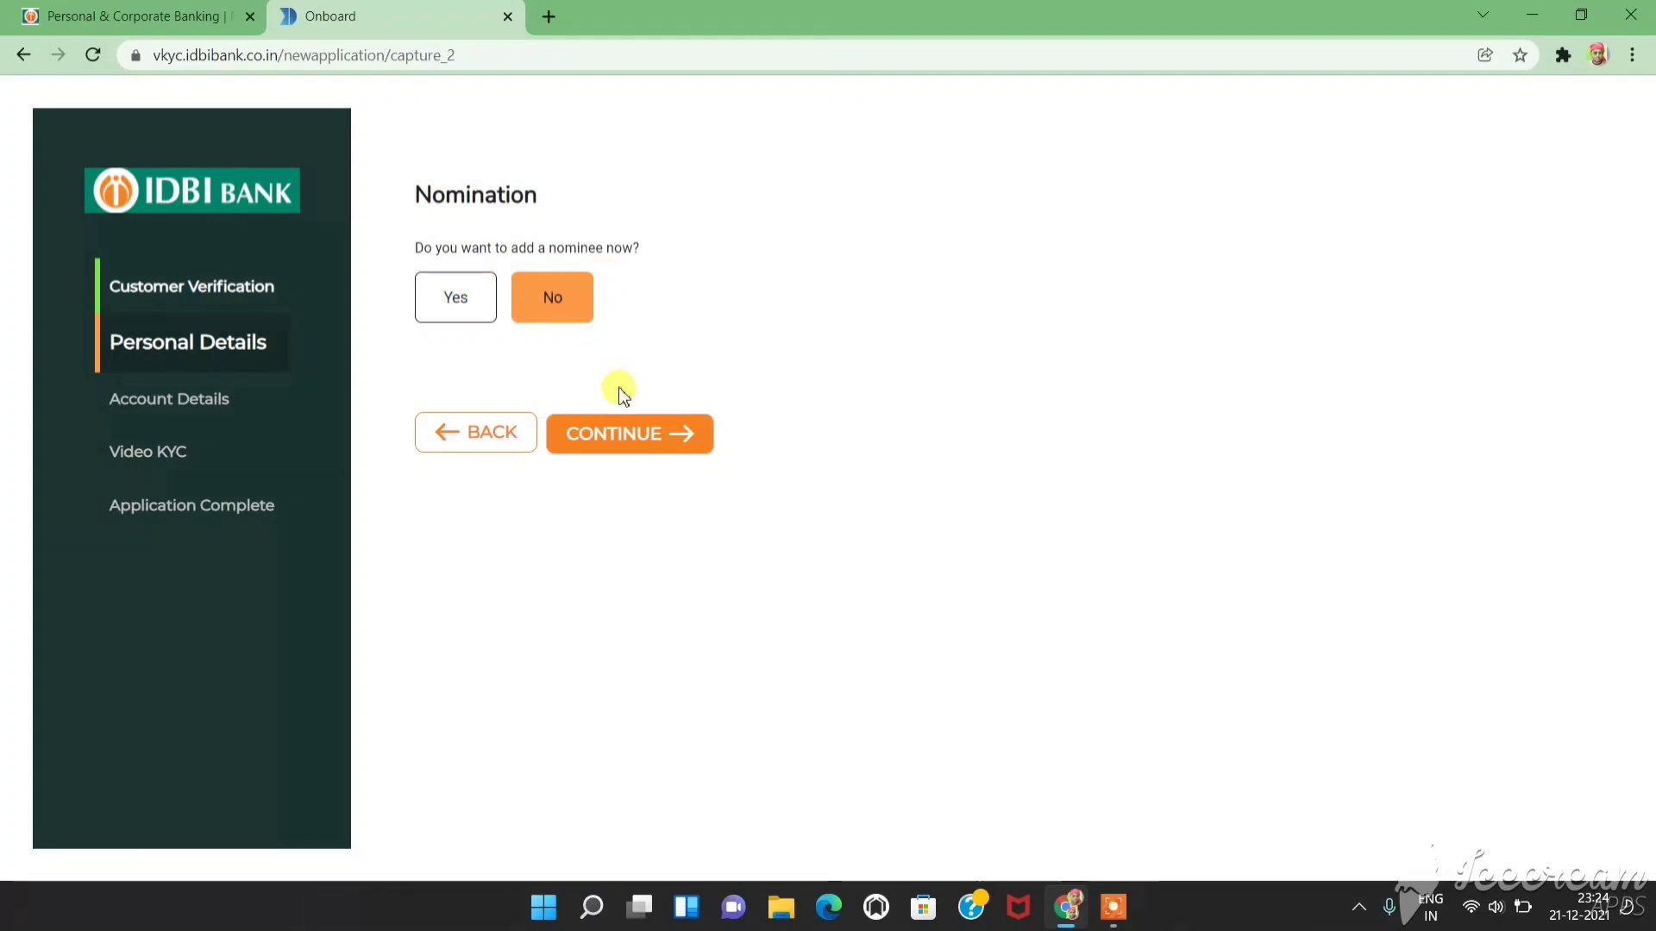
pyautogui.click(642, 447)
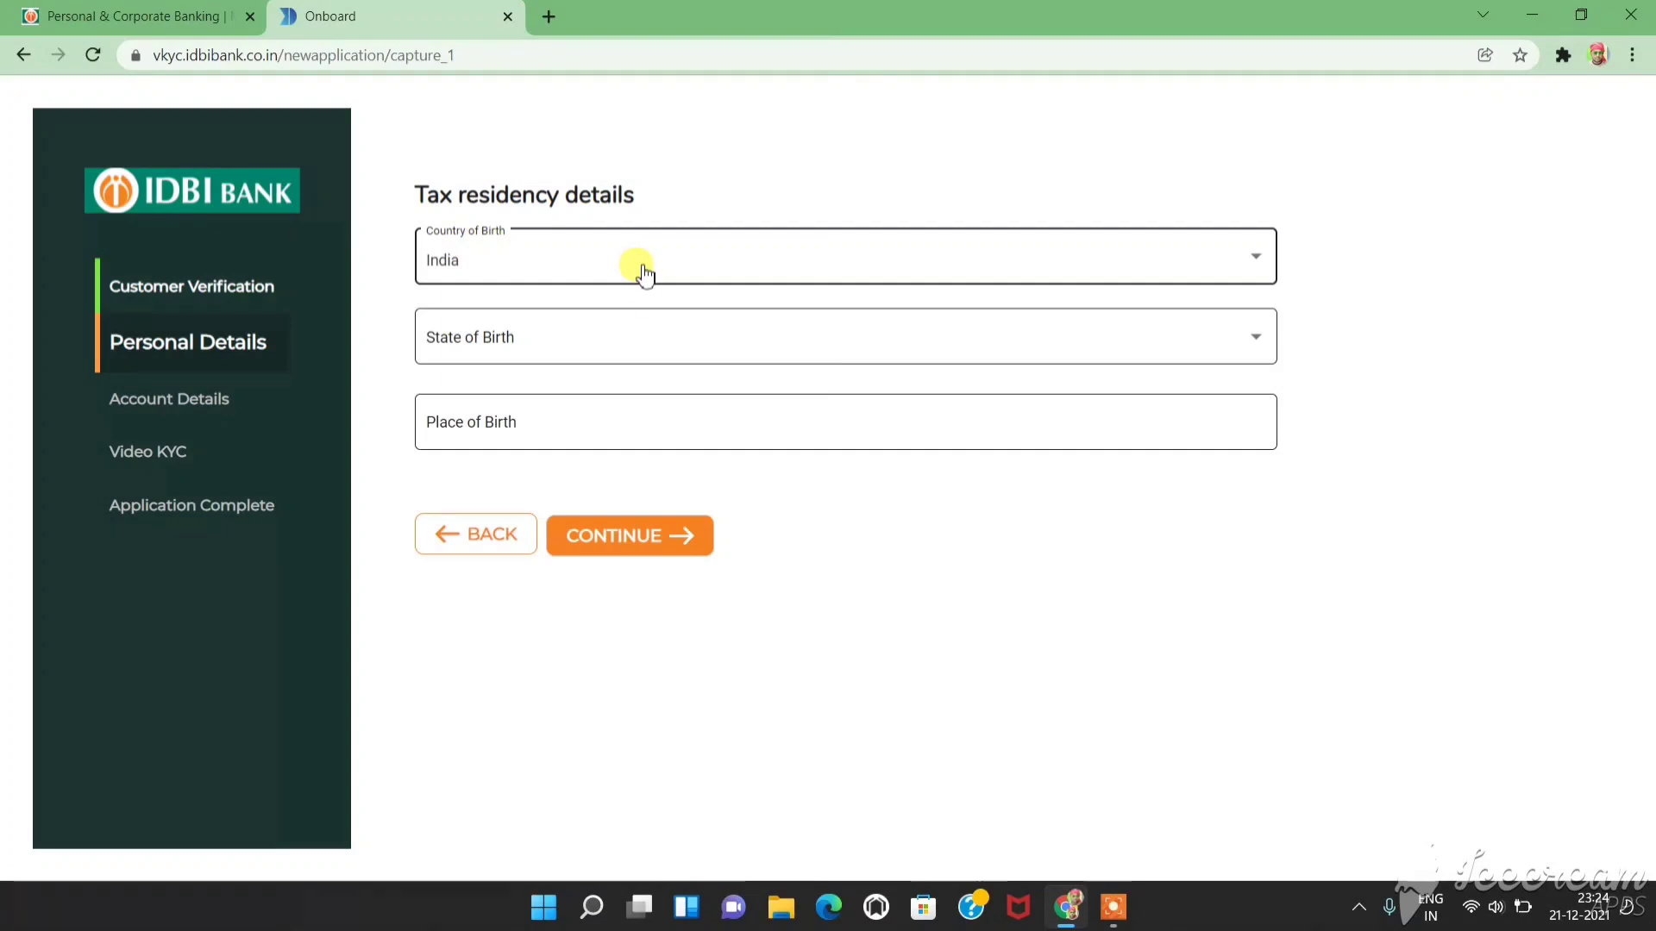
# Set the state of birth to BIHAR, enter the applicant's place of birth, and submit the tax residency details.
pyautogui.click(603, 349)
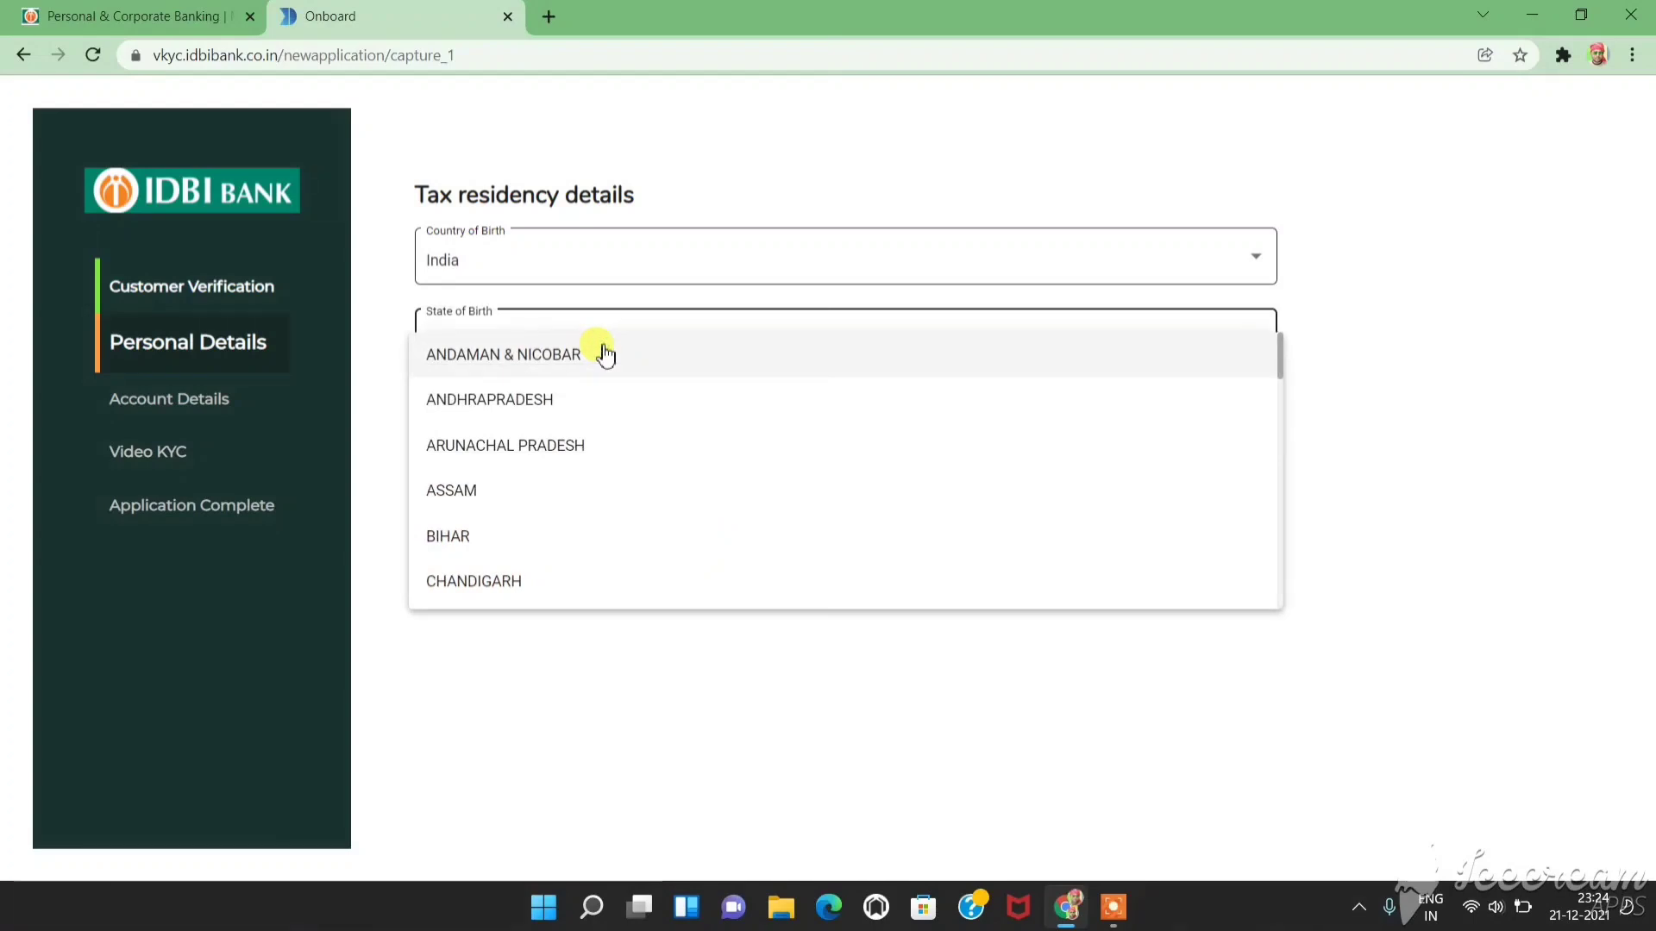
pyautogui.click(556, 534)
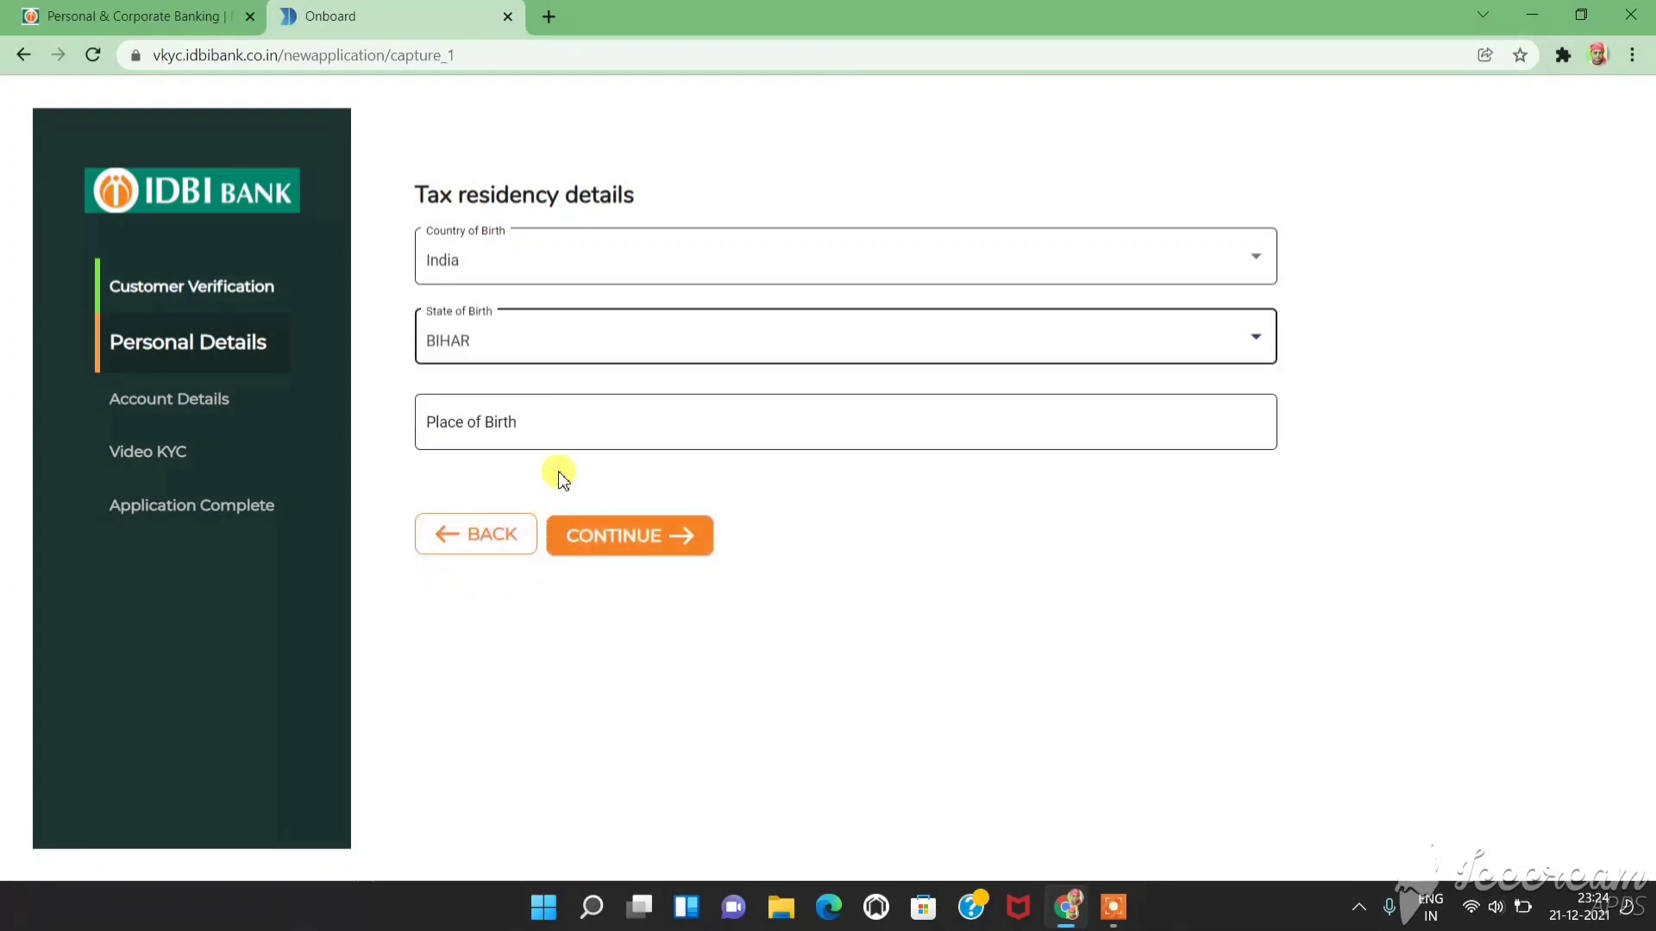
pyautogui.click(622, 426)
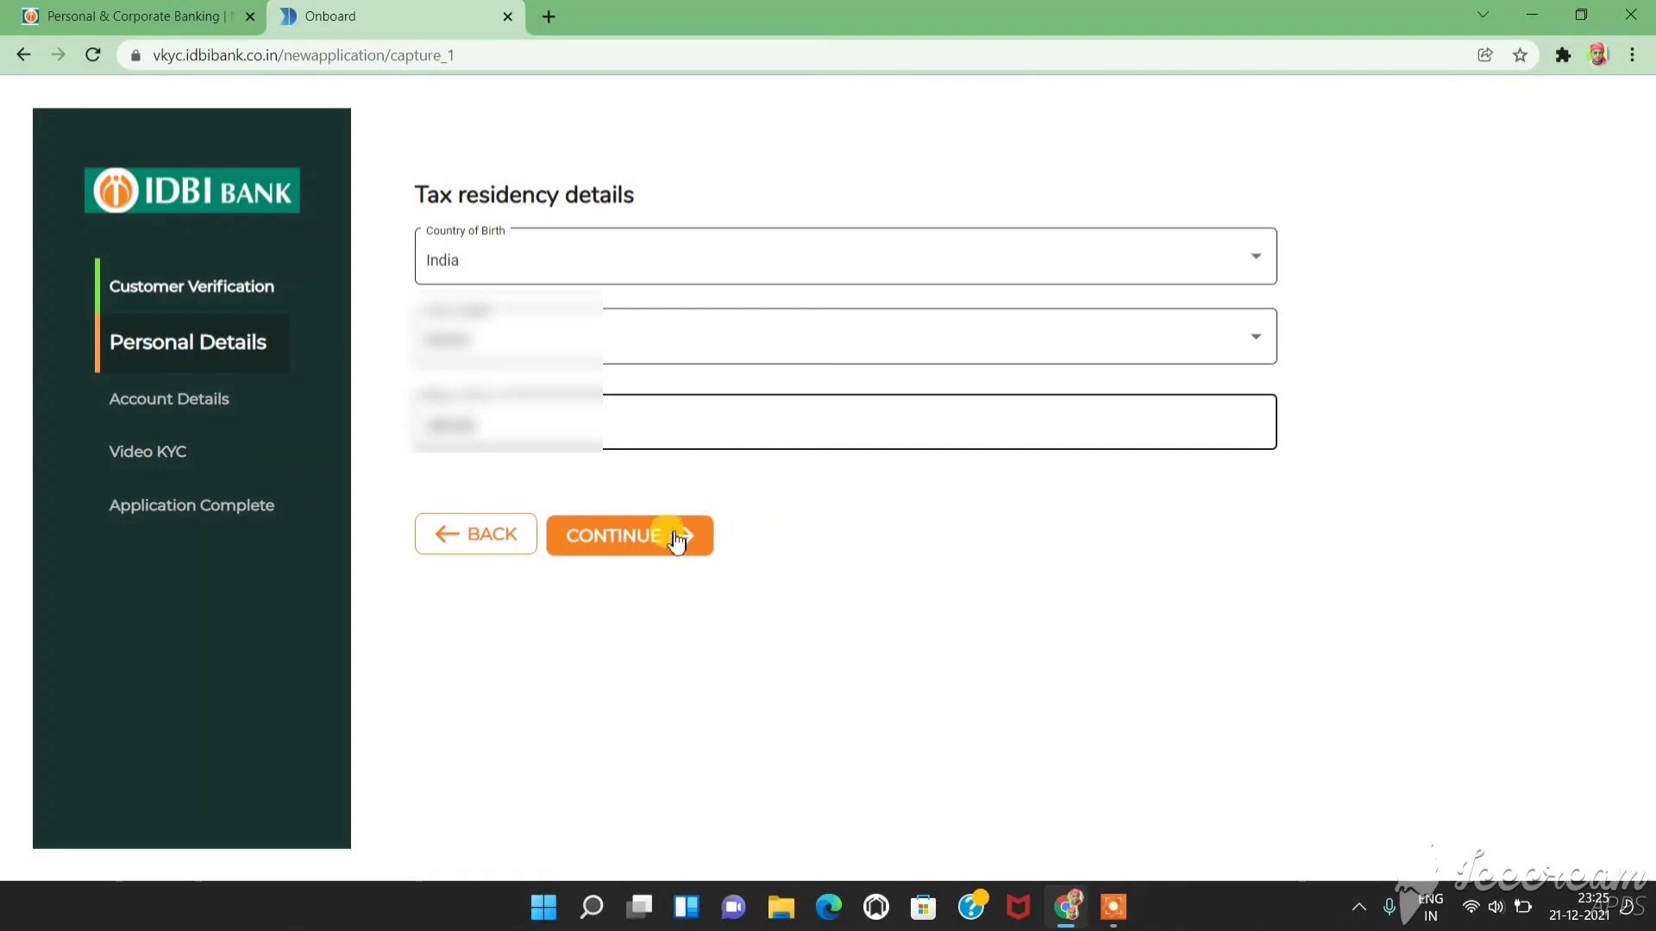
pyautogui.click(663, 547)
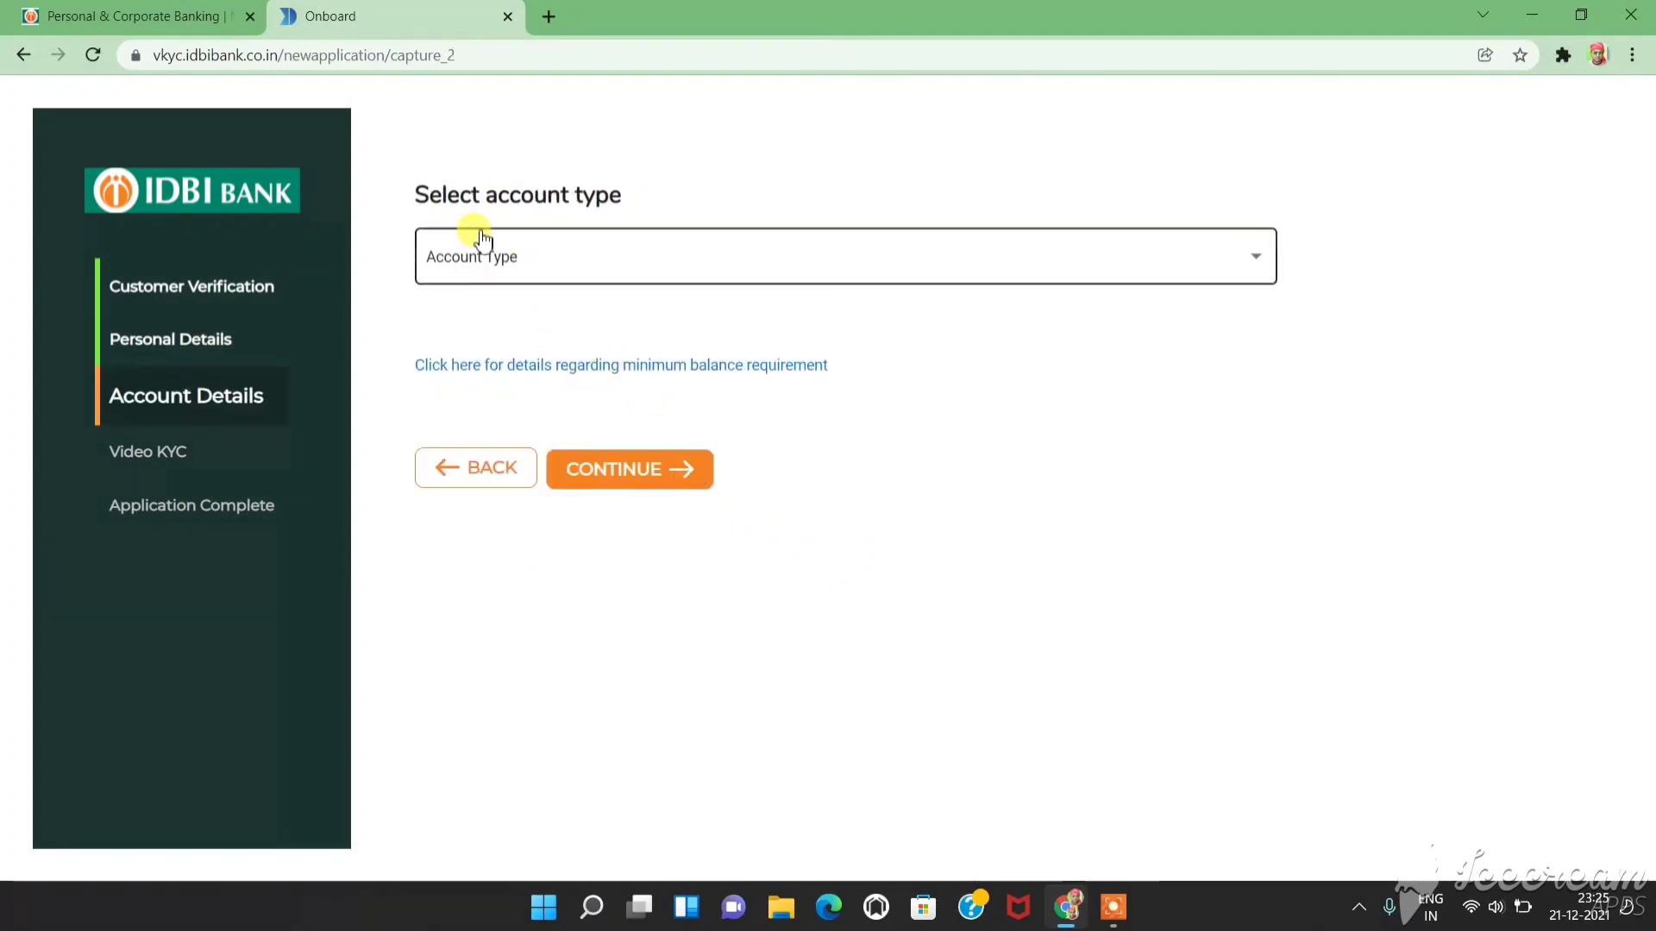
# Choose the Youth Savings Account (Individuals 18 to 30 years of Age) as the account type and continue.
pyautogui.click(660, 265)
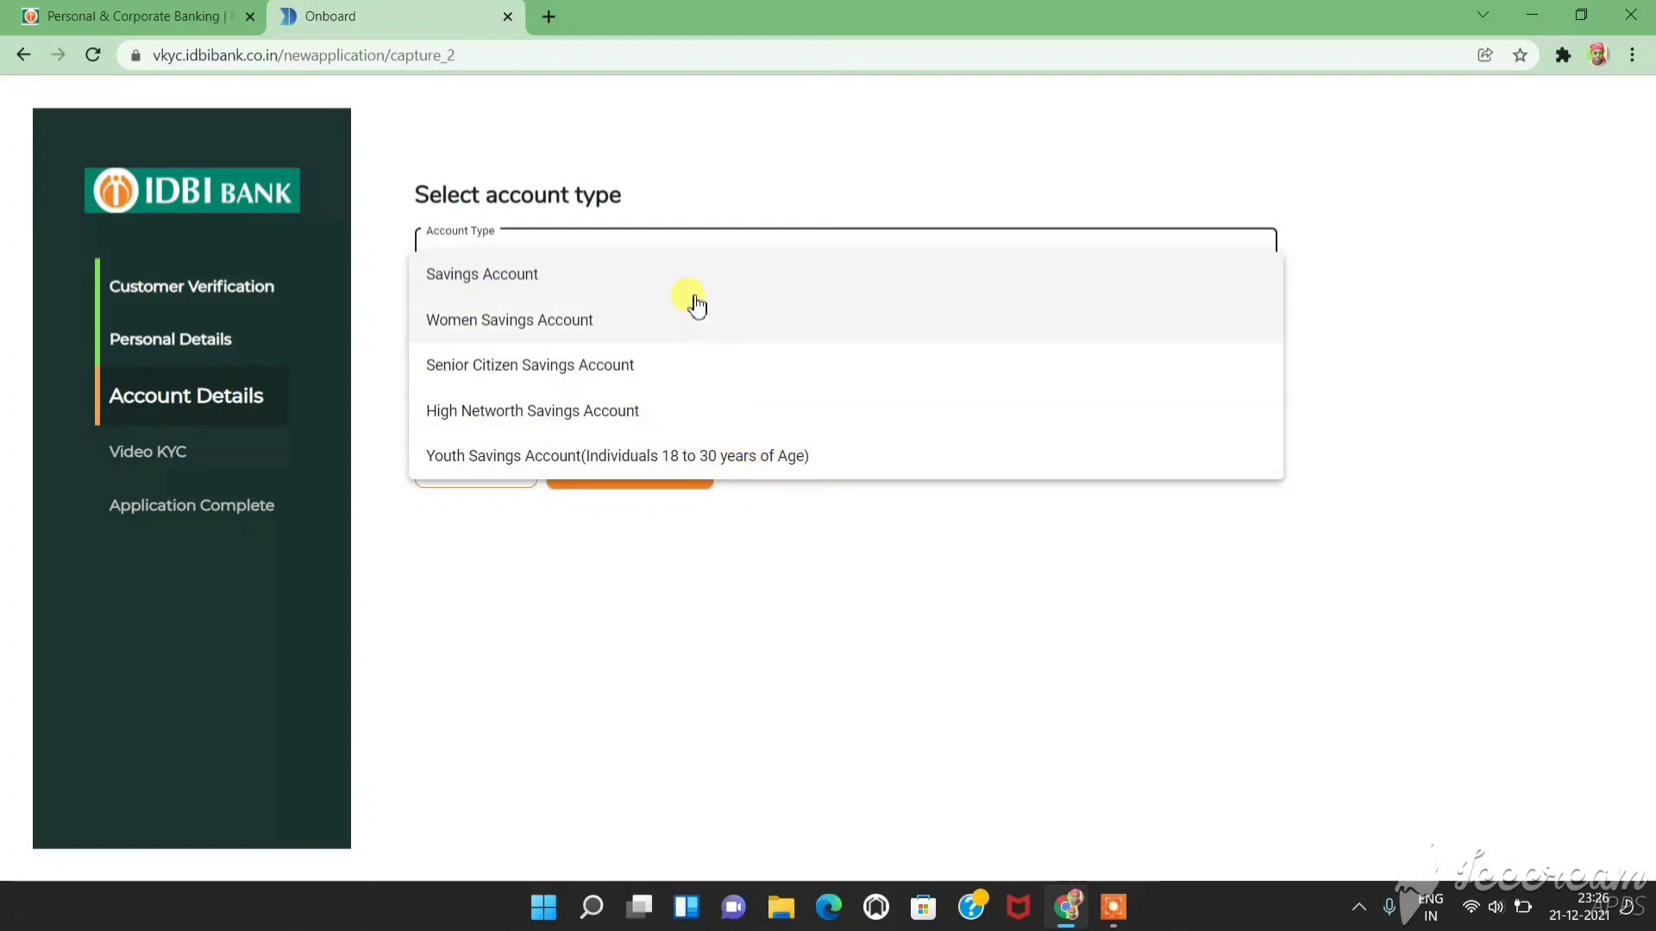
pyautogui.click(449, 278)
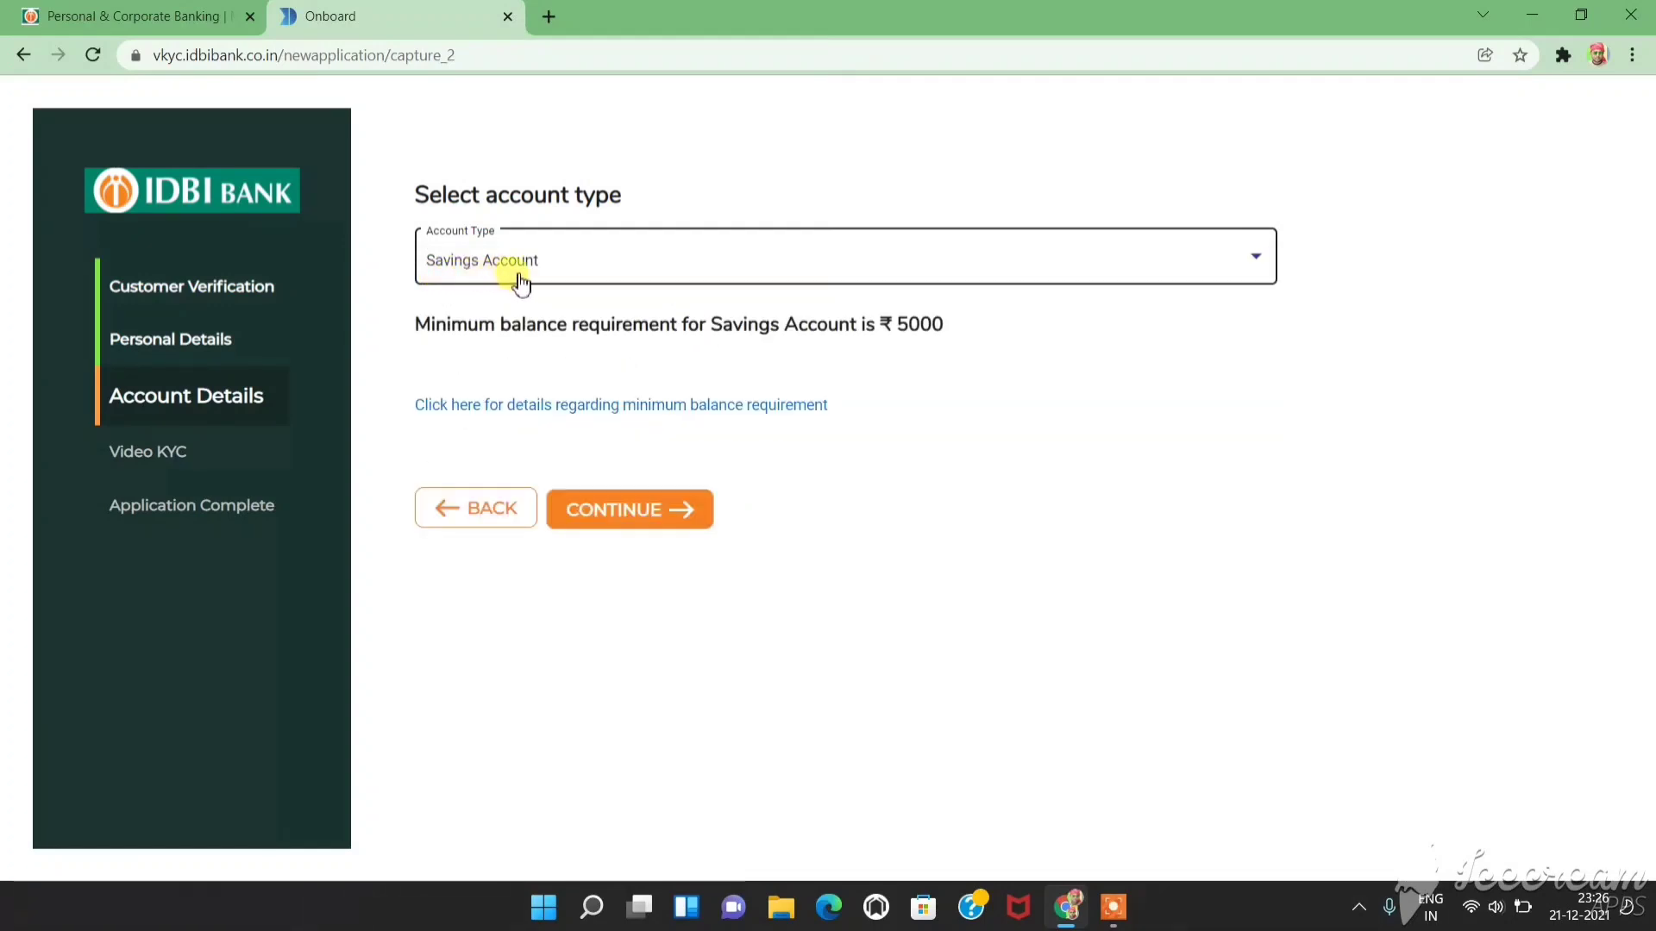
pyautogui.click(479, 288)
pyautogui.click(914, 363)
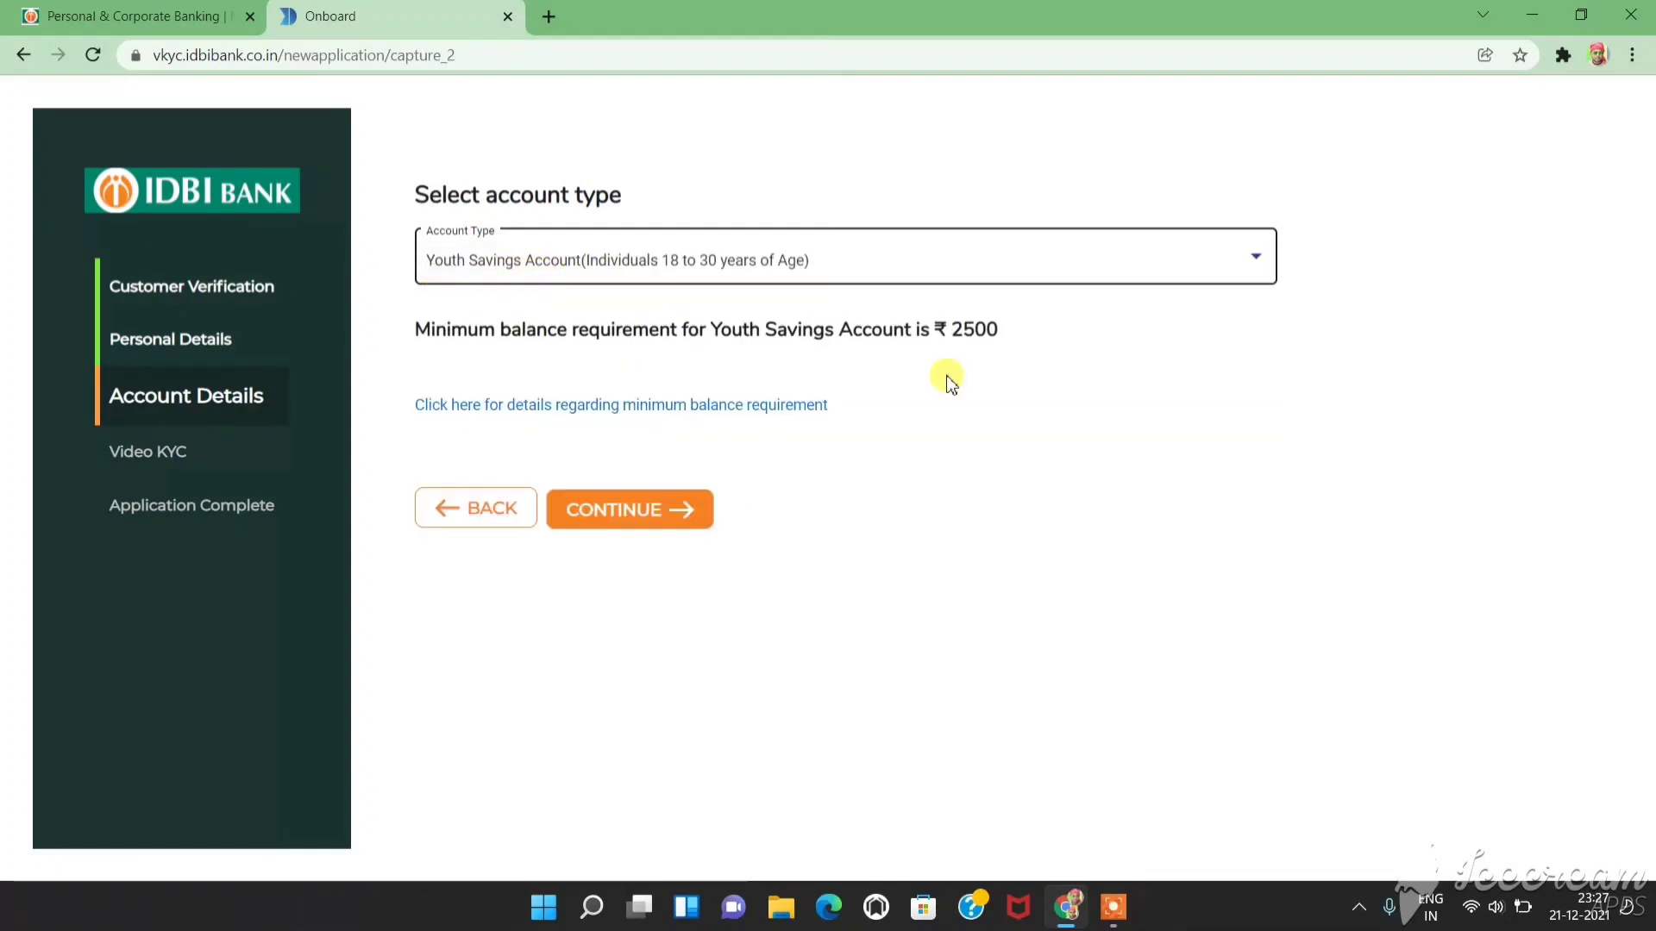
pyautogui.click(662, 526)
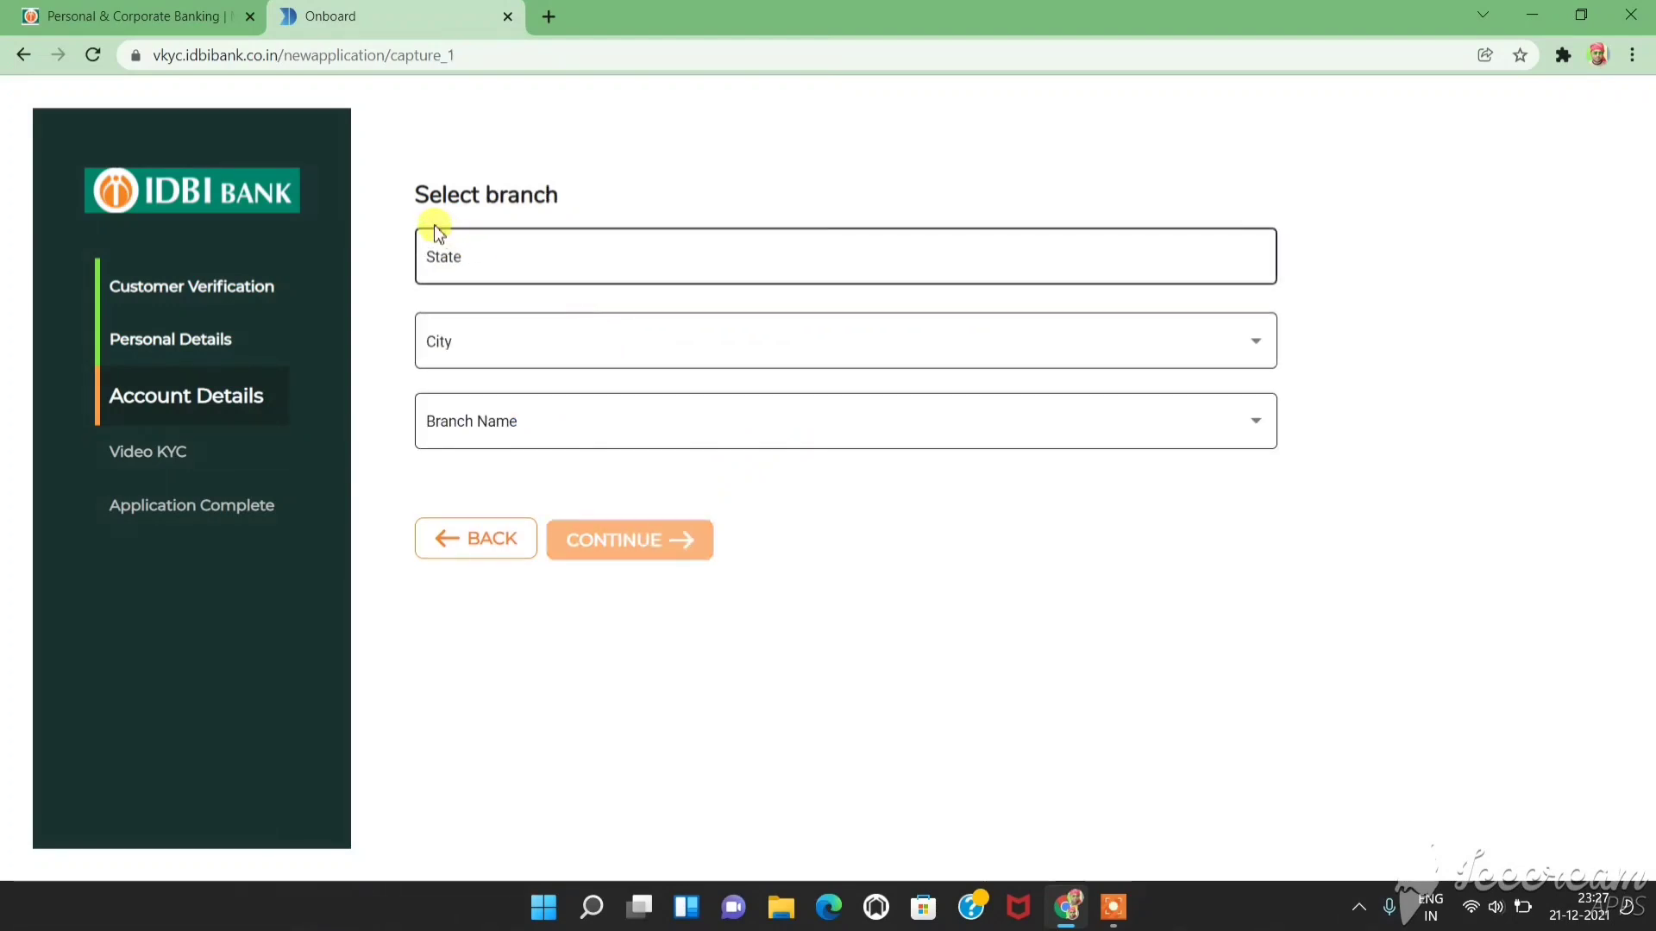
# Select the BHOJPUR branch in the city of BHOJPUR, state BIHAR, and continue.
pyautogui.click(582, 260)
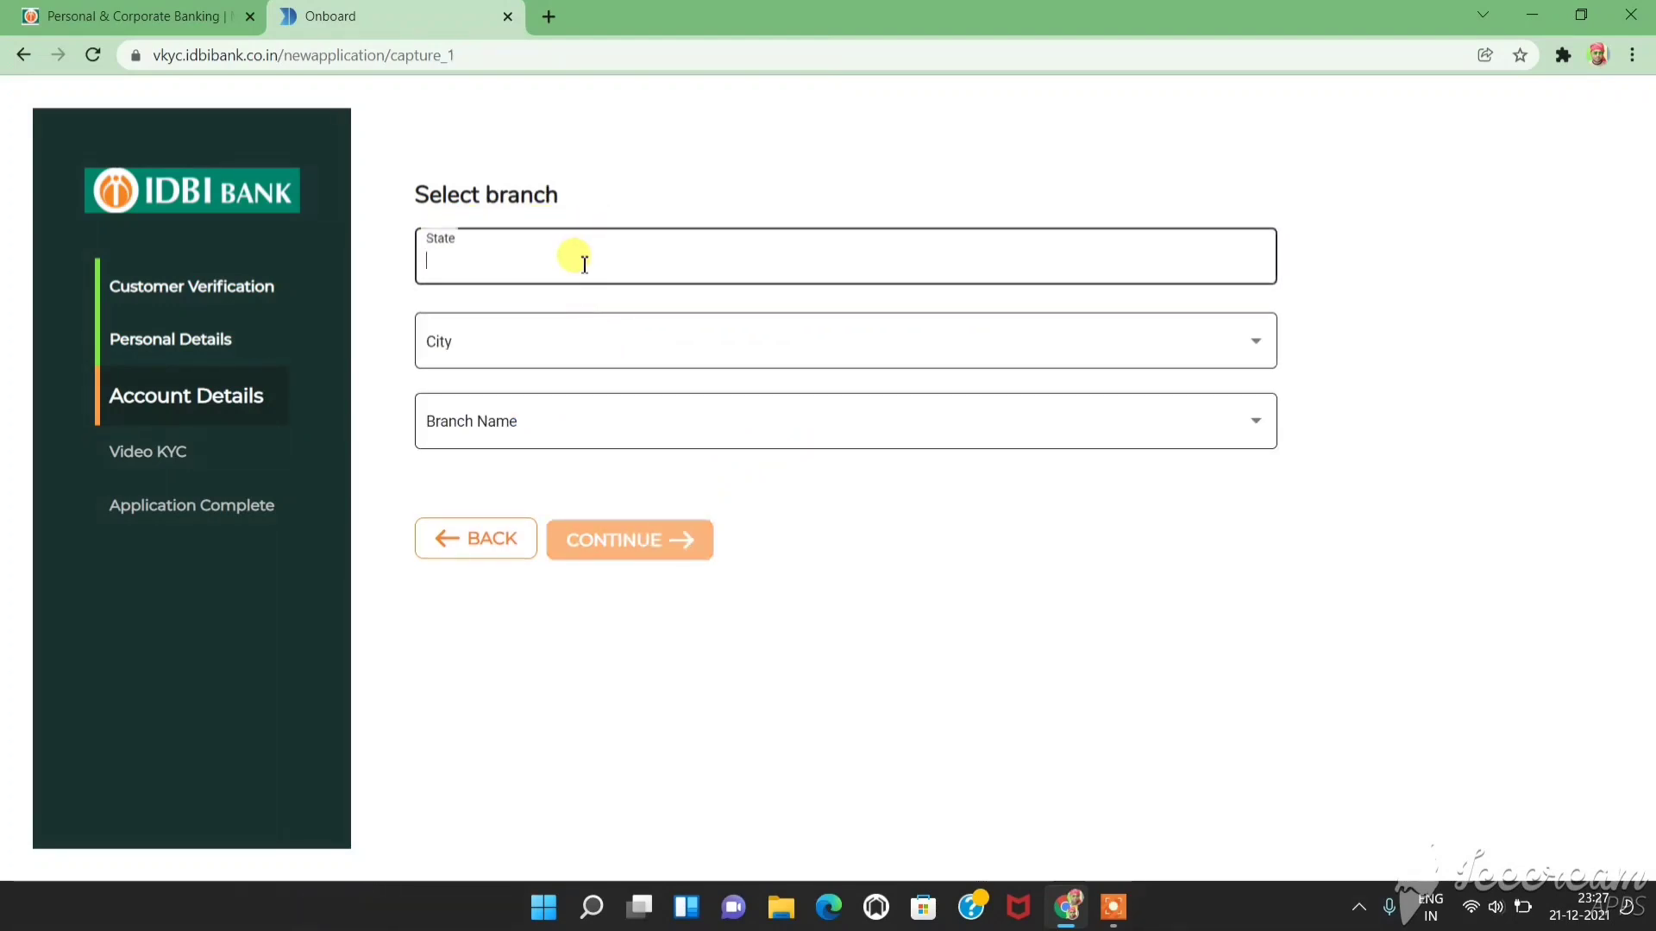
pyautogui.write('bihar')
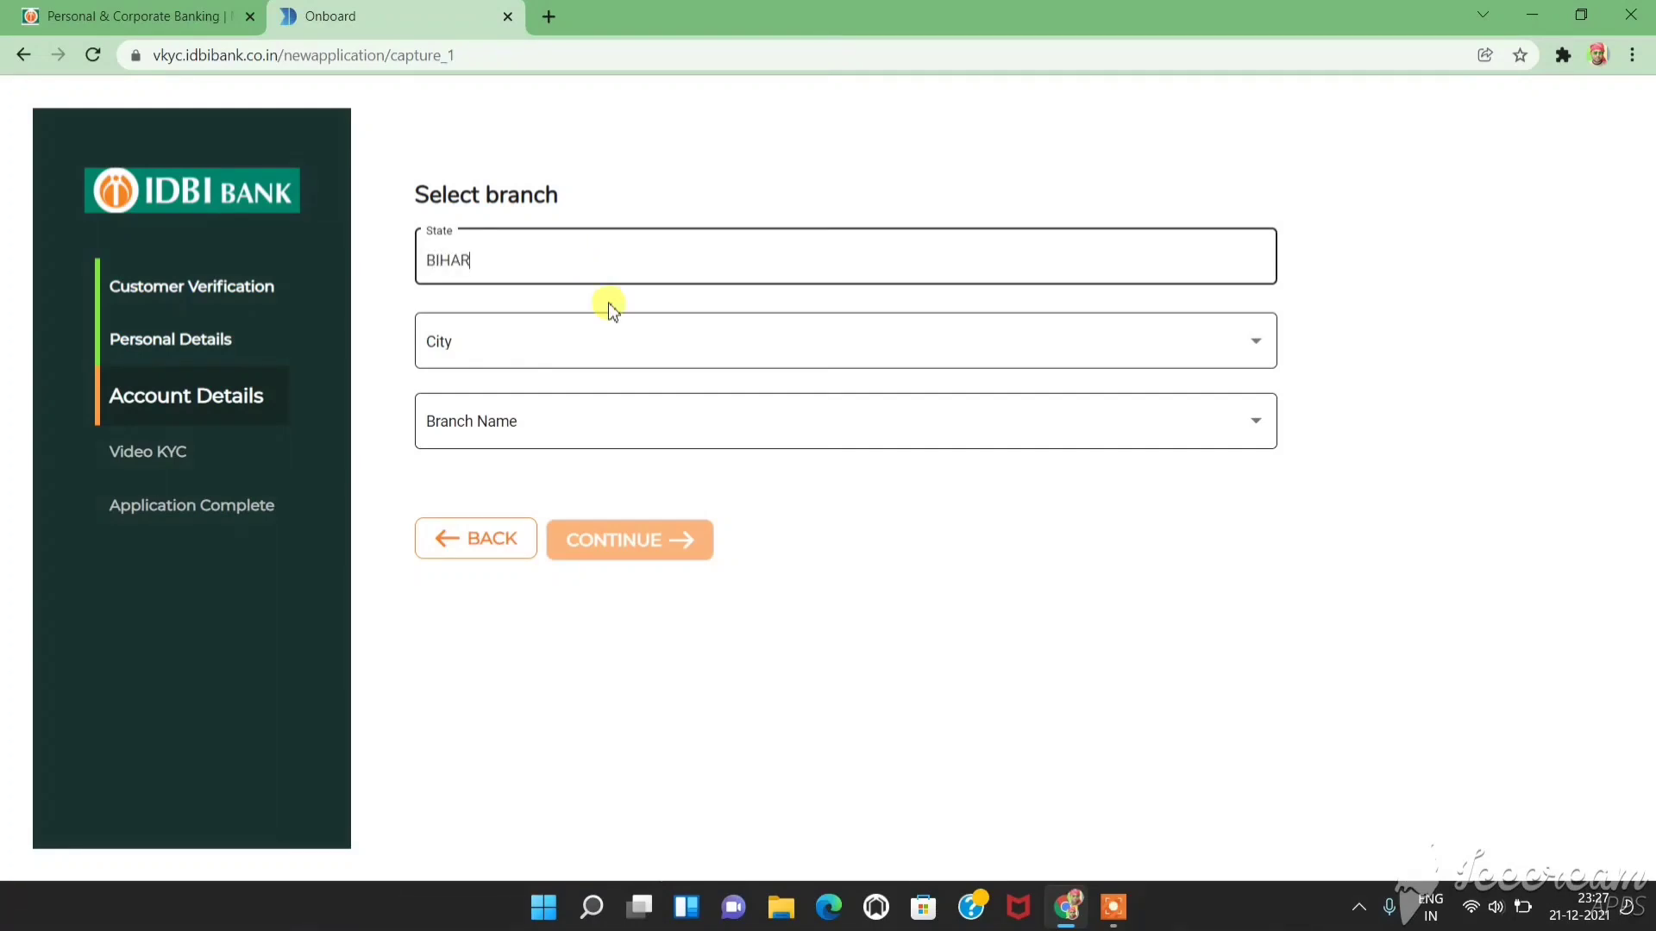
pyautogui.click(606, 339)
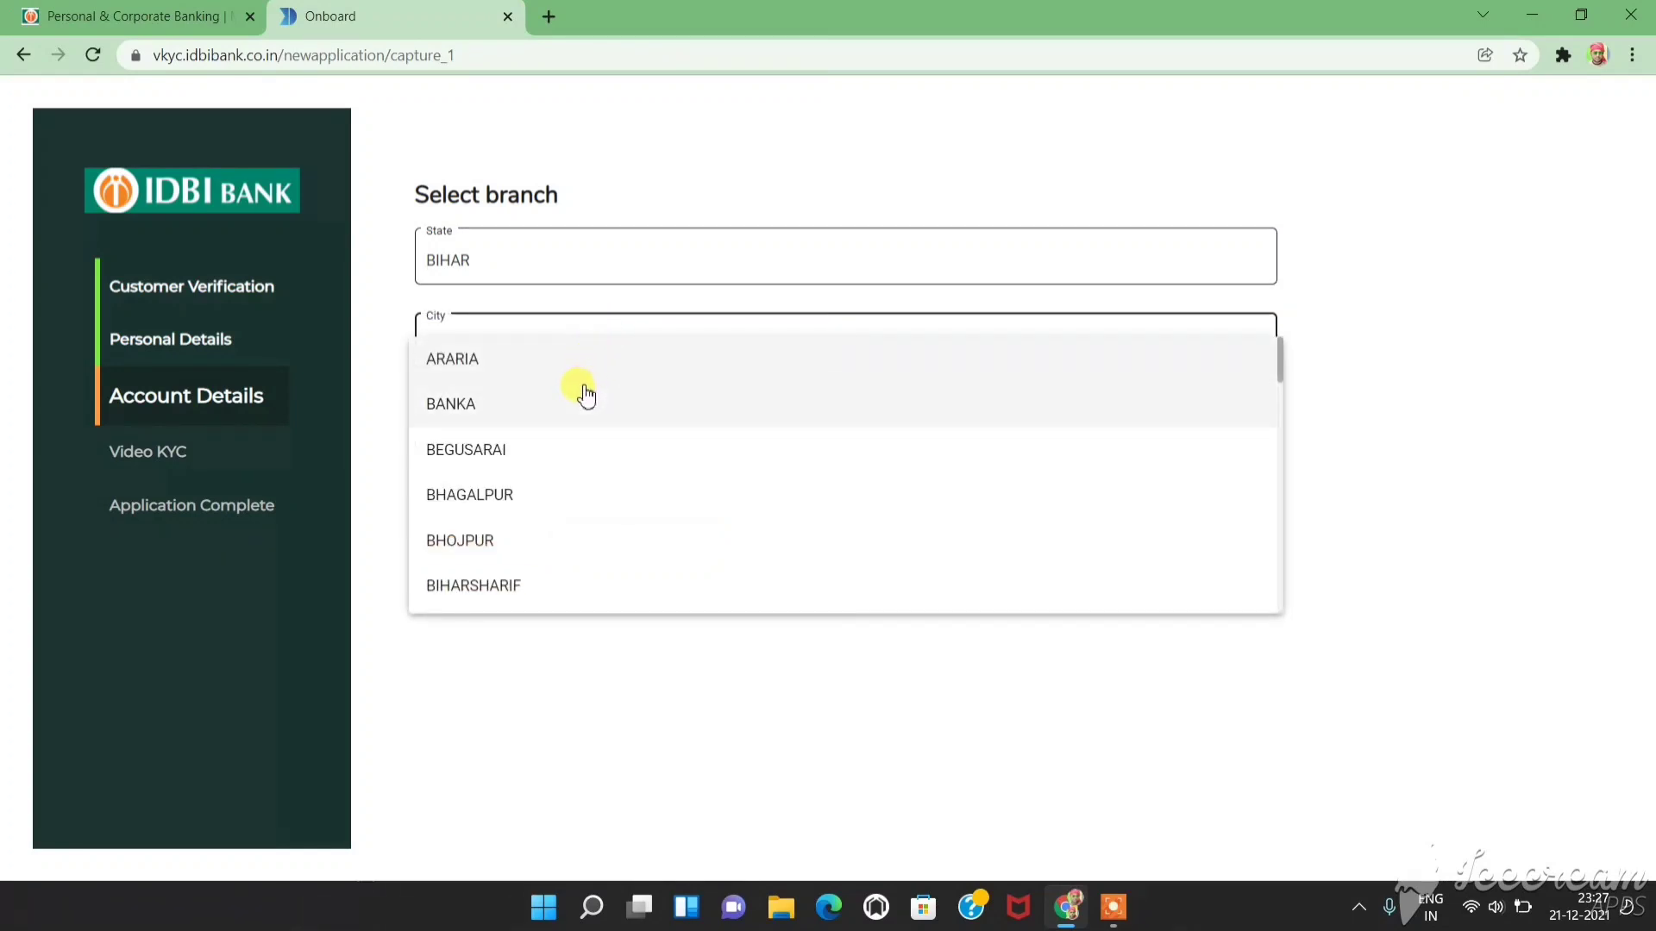
pyautogui.click(517, 540)
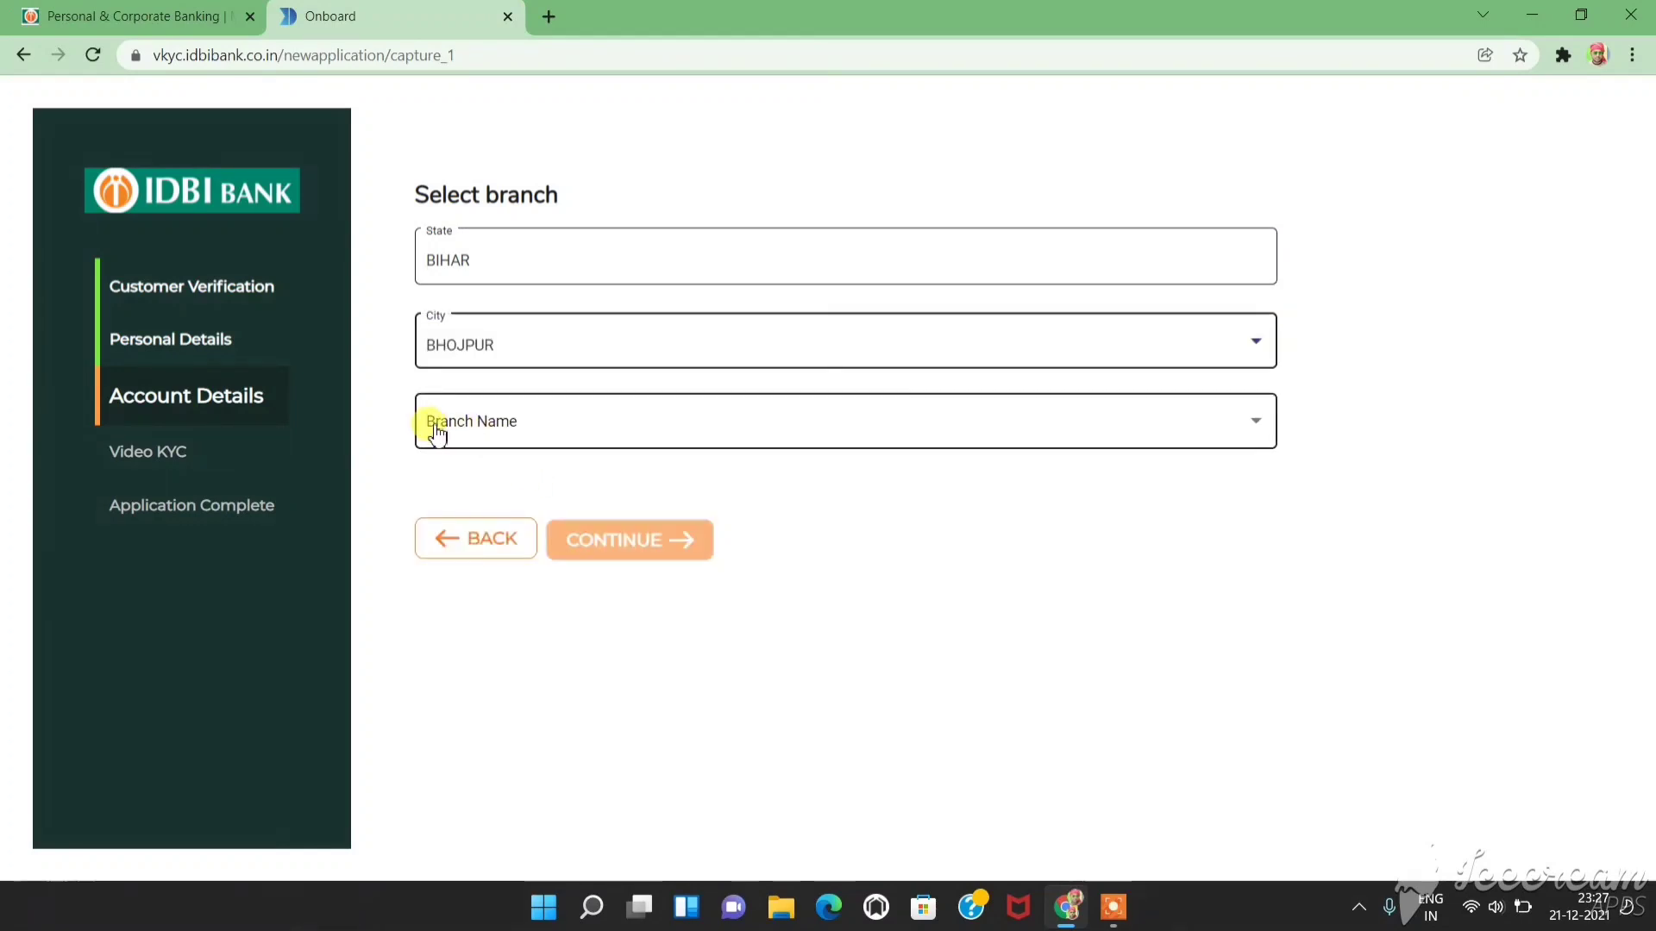
pyautogui.click(536, 425)
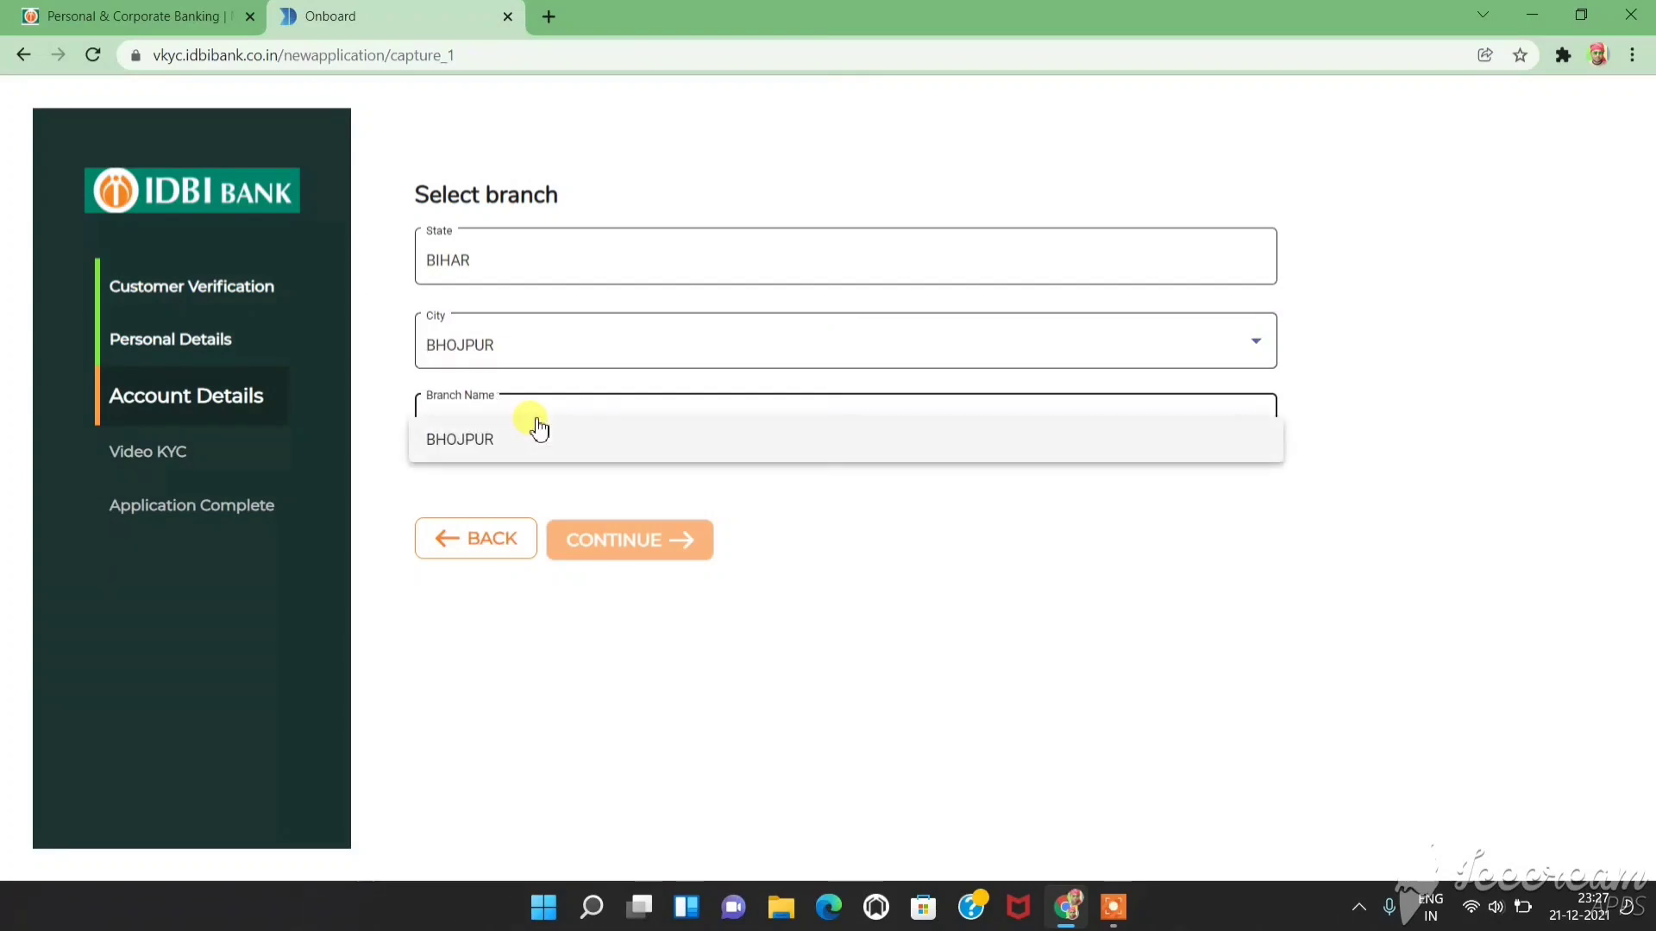
pyautogui.click(538, 442)
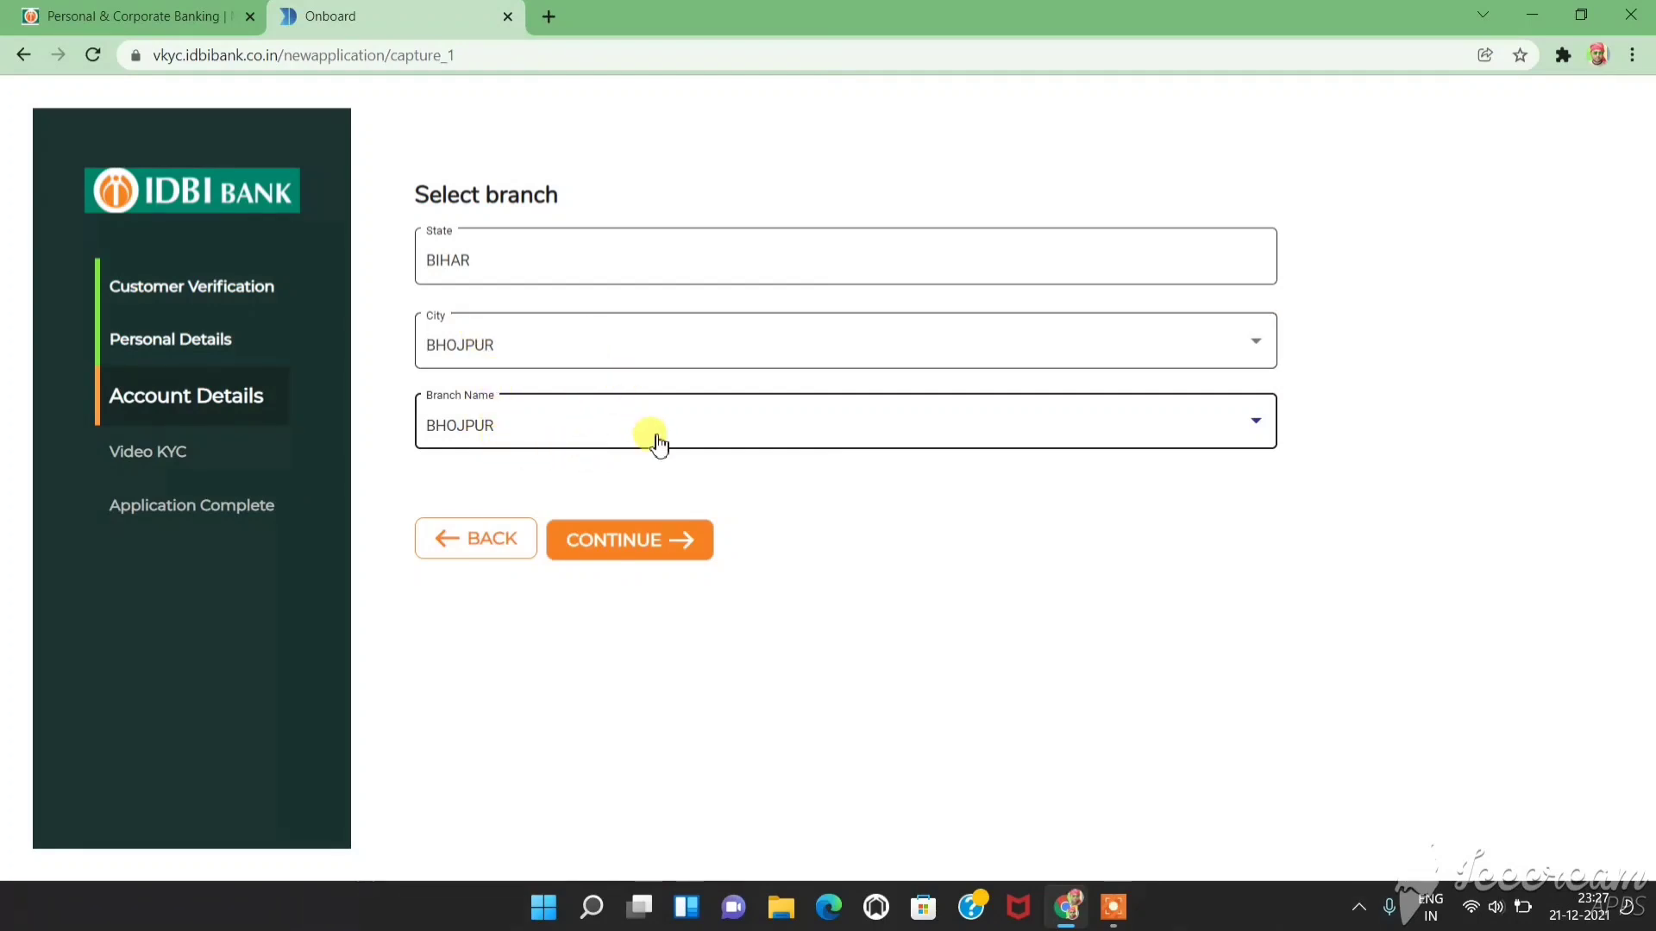
pyautogui.click(651, 549)
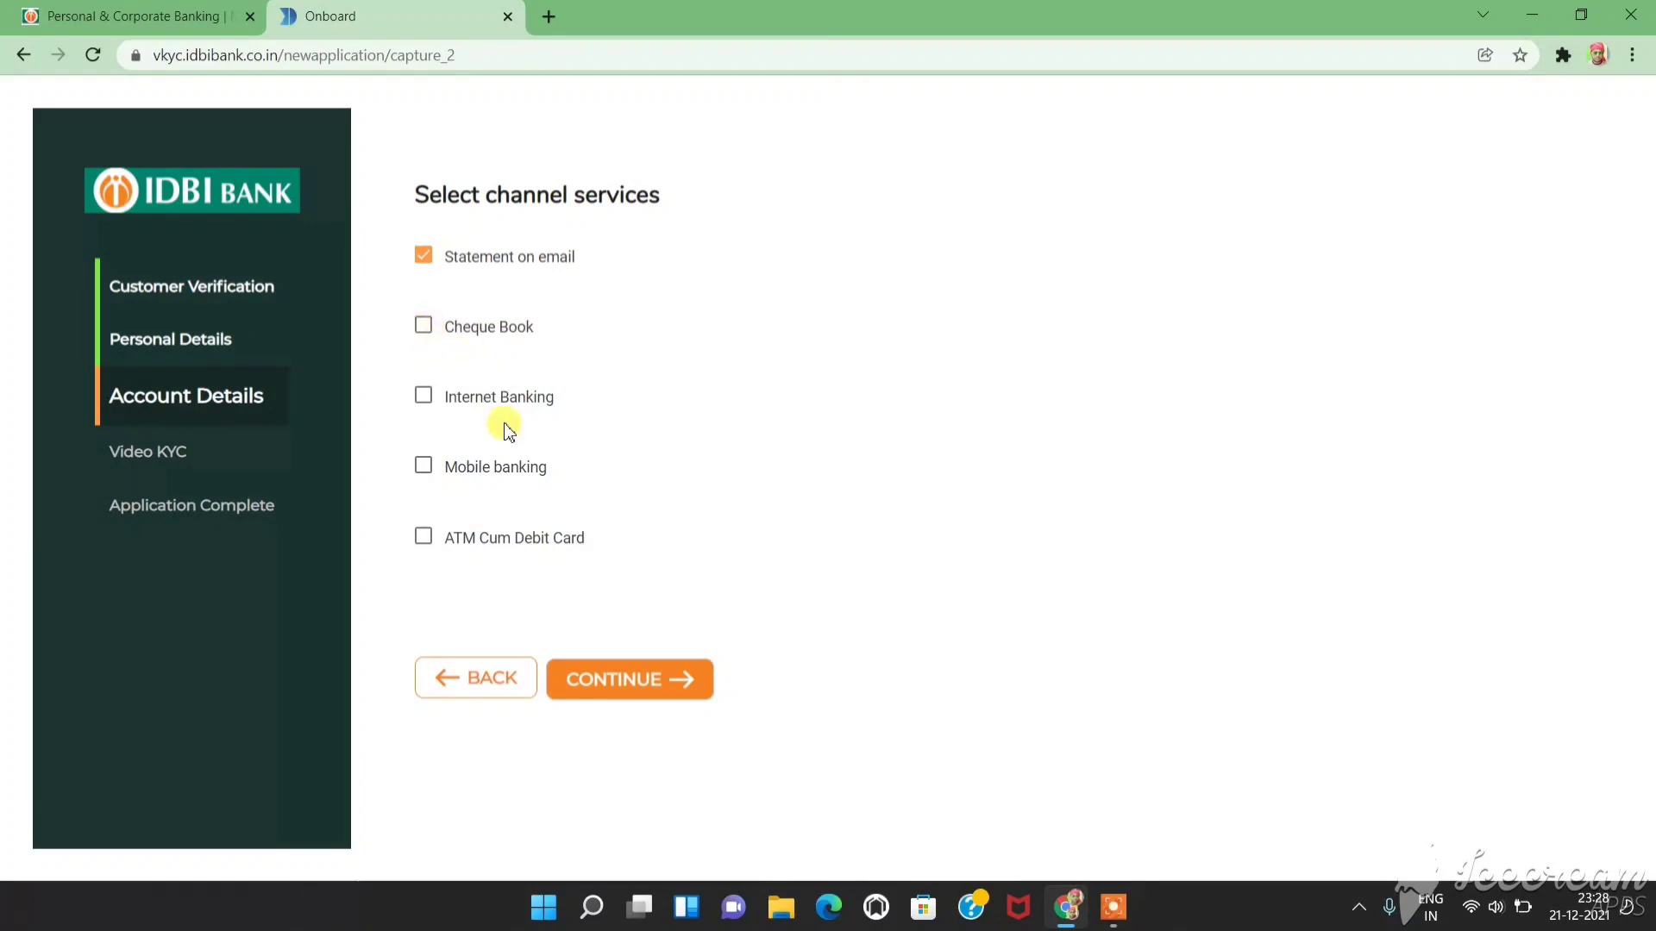
# Add Internet Banking, Mobile banking and ATM Cum Debit Card as channel services, enter the name required on the debit card, and continue.
pyautogui.click(423, 398)
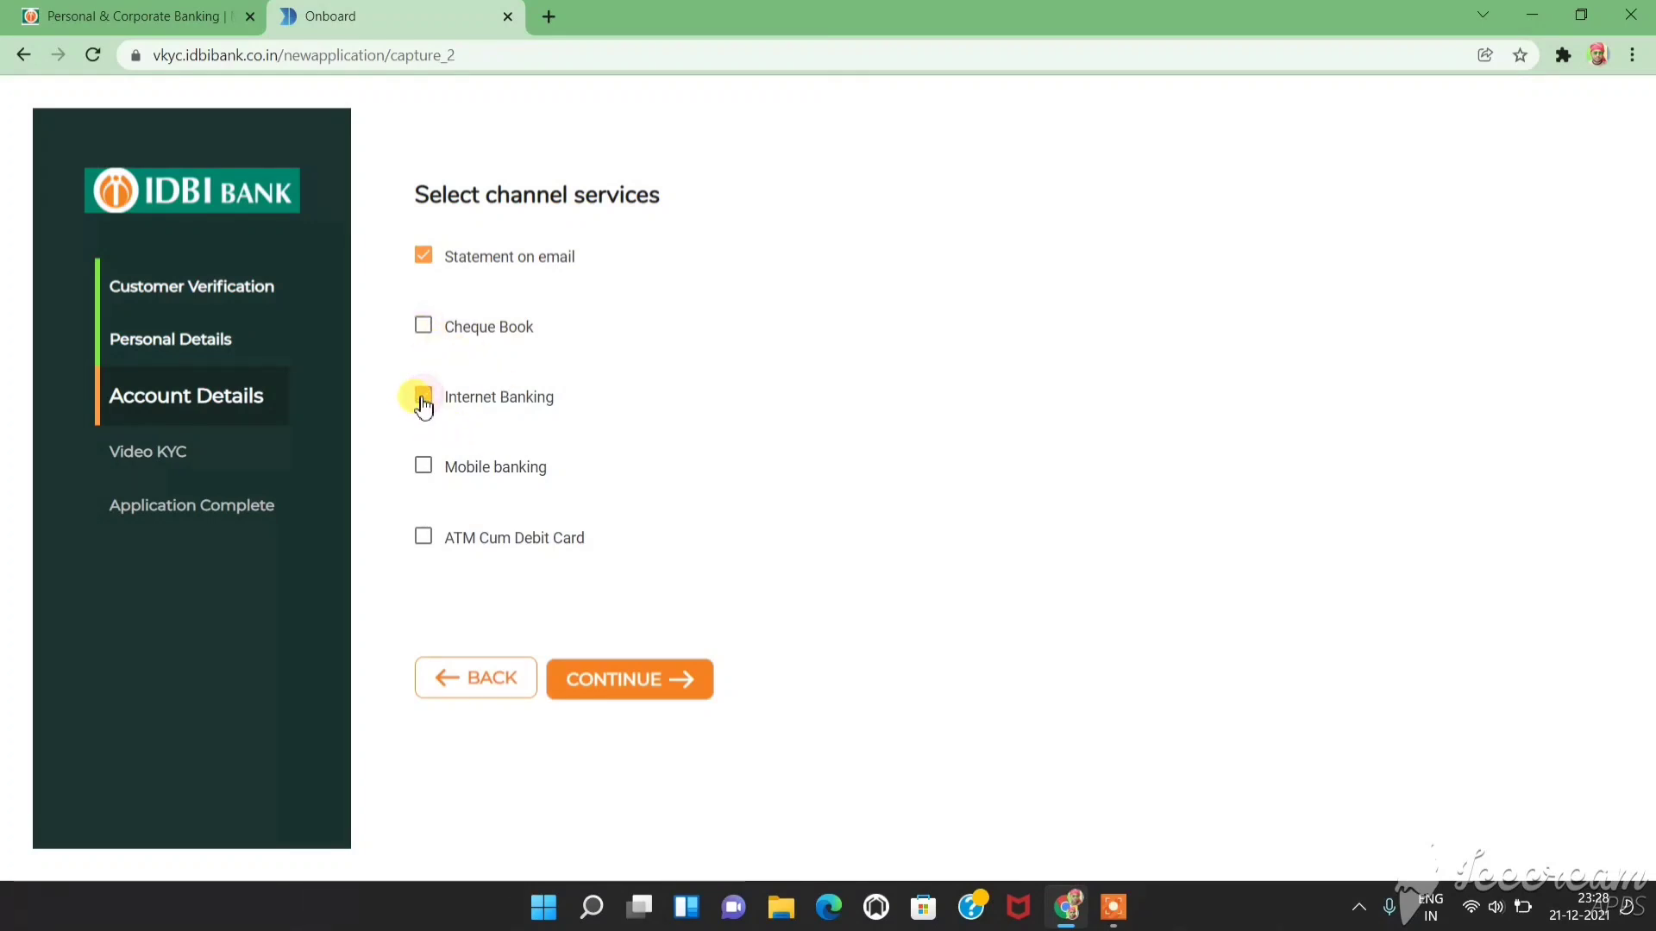
pyautogui.click(425, 476)
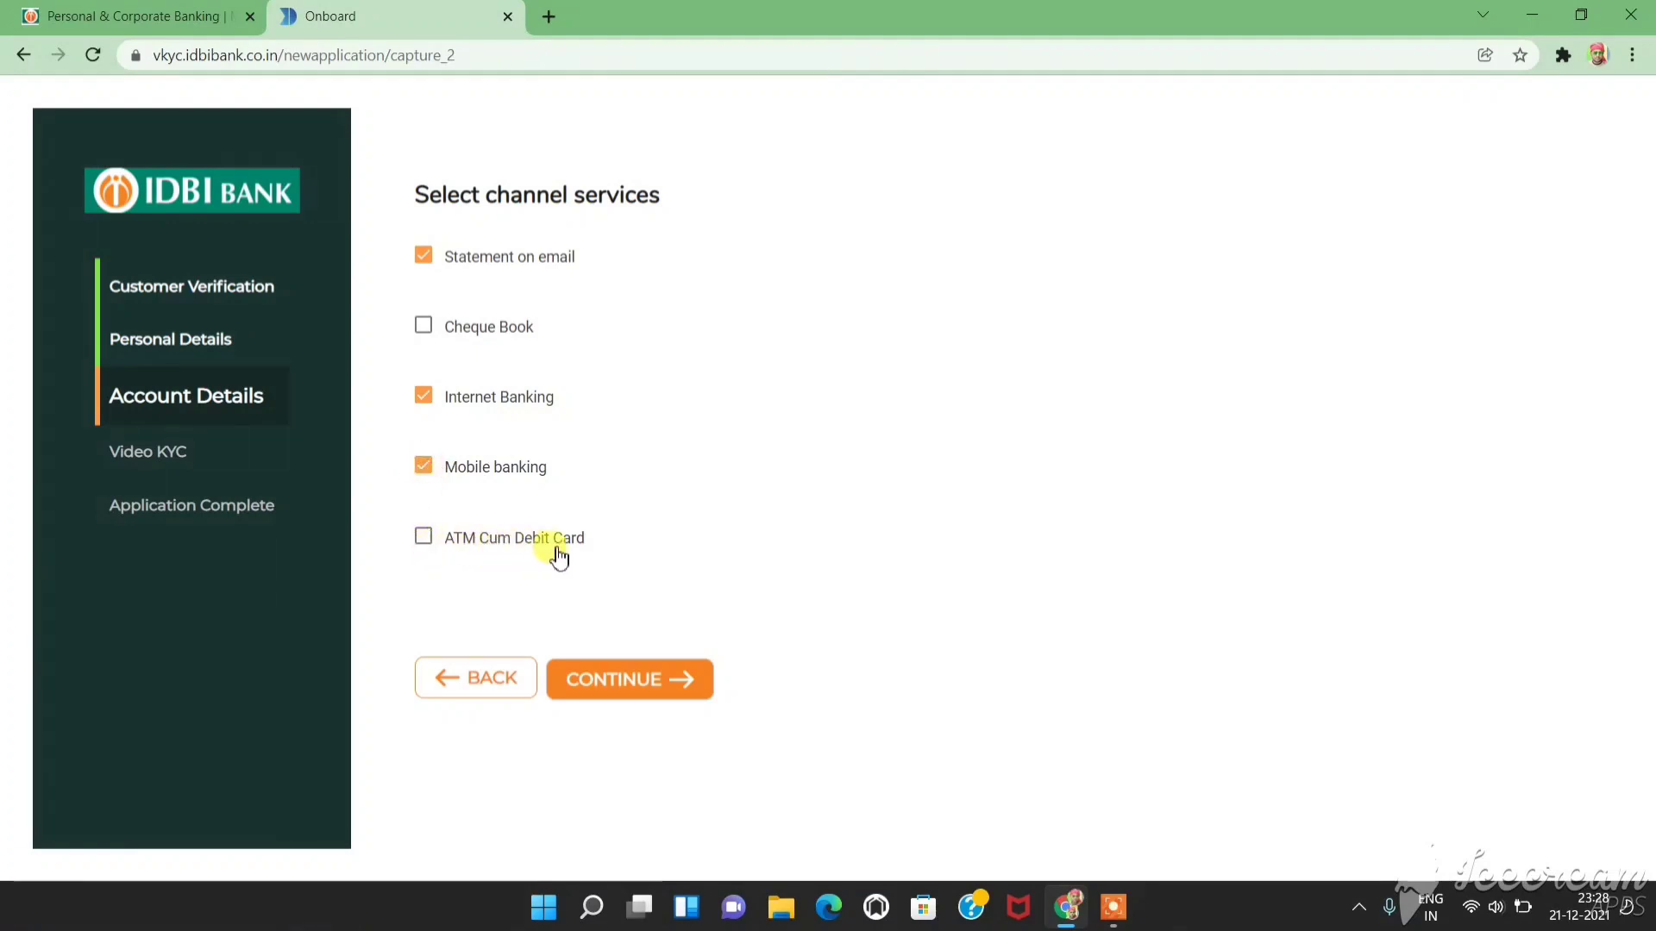
pyautogui.click(423, 538)
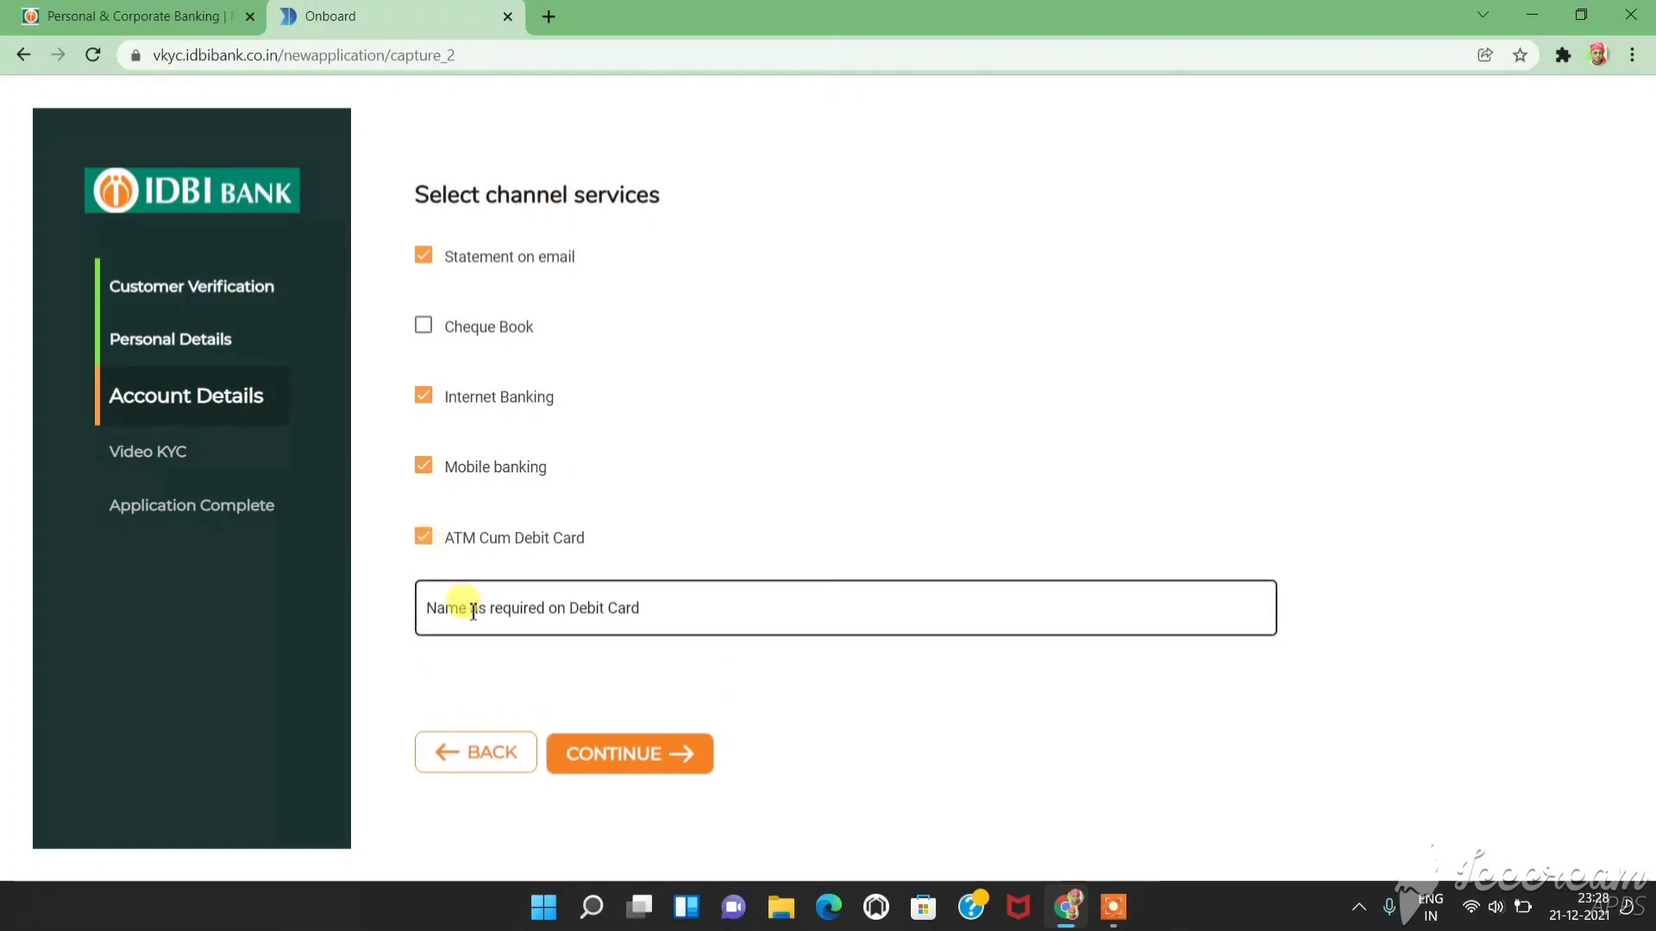
pyautogui.click(588, 612)
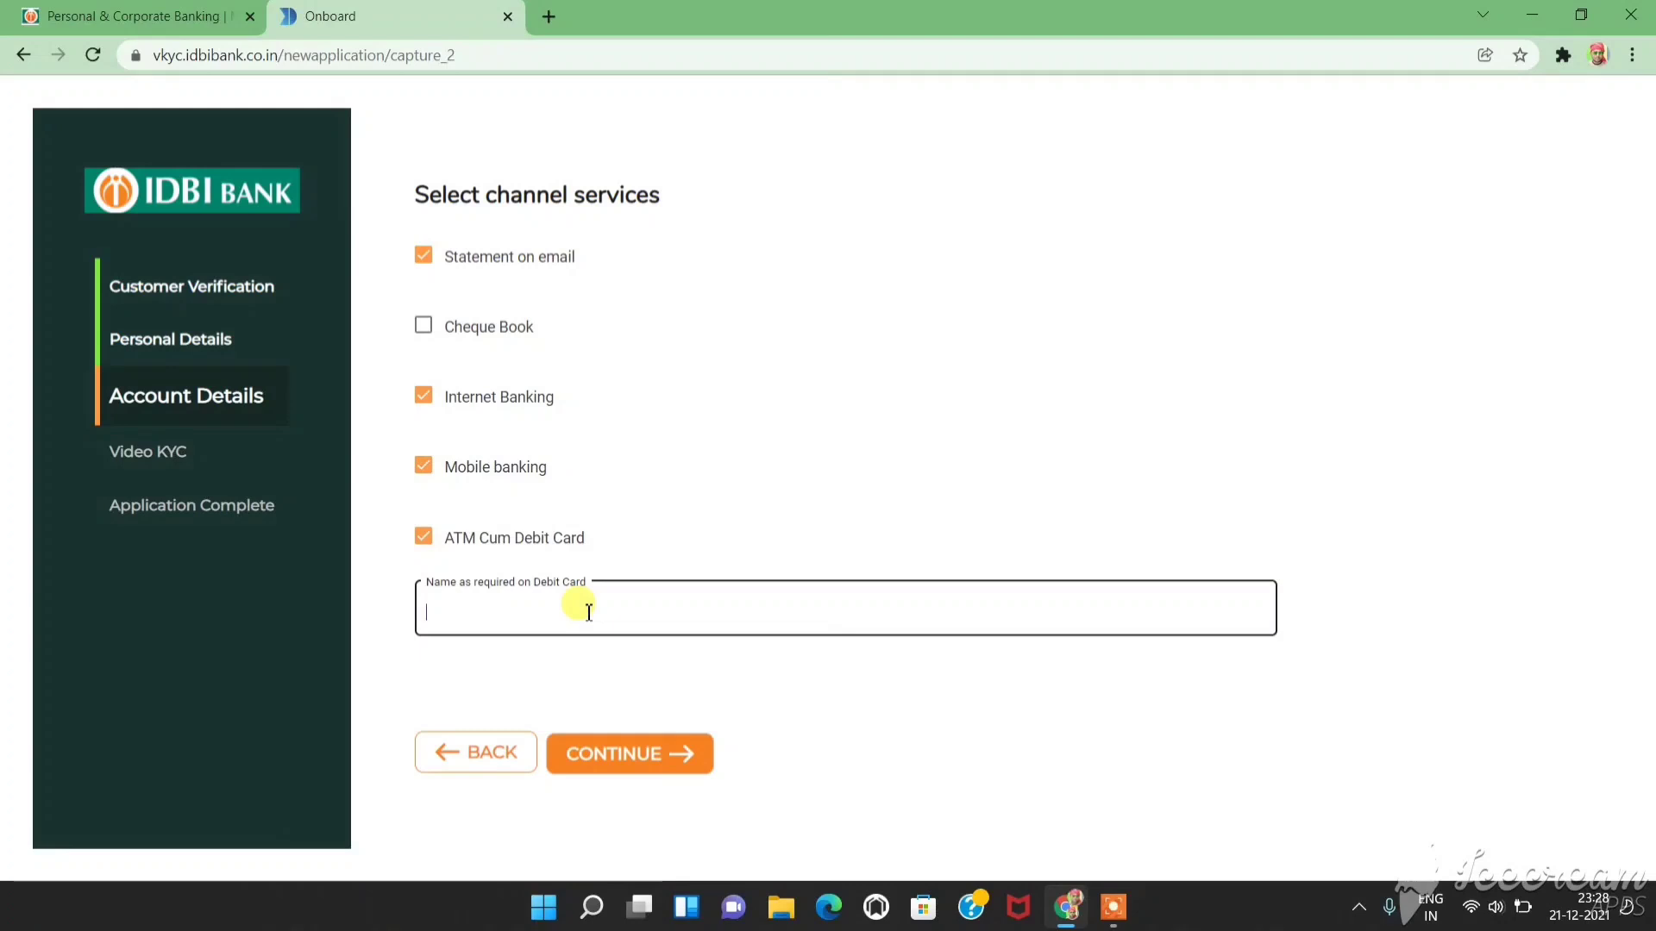
pyautogui.write('EDU')
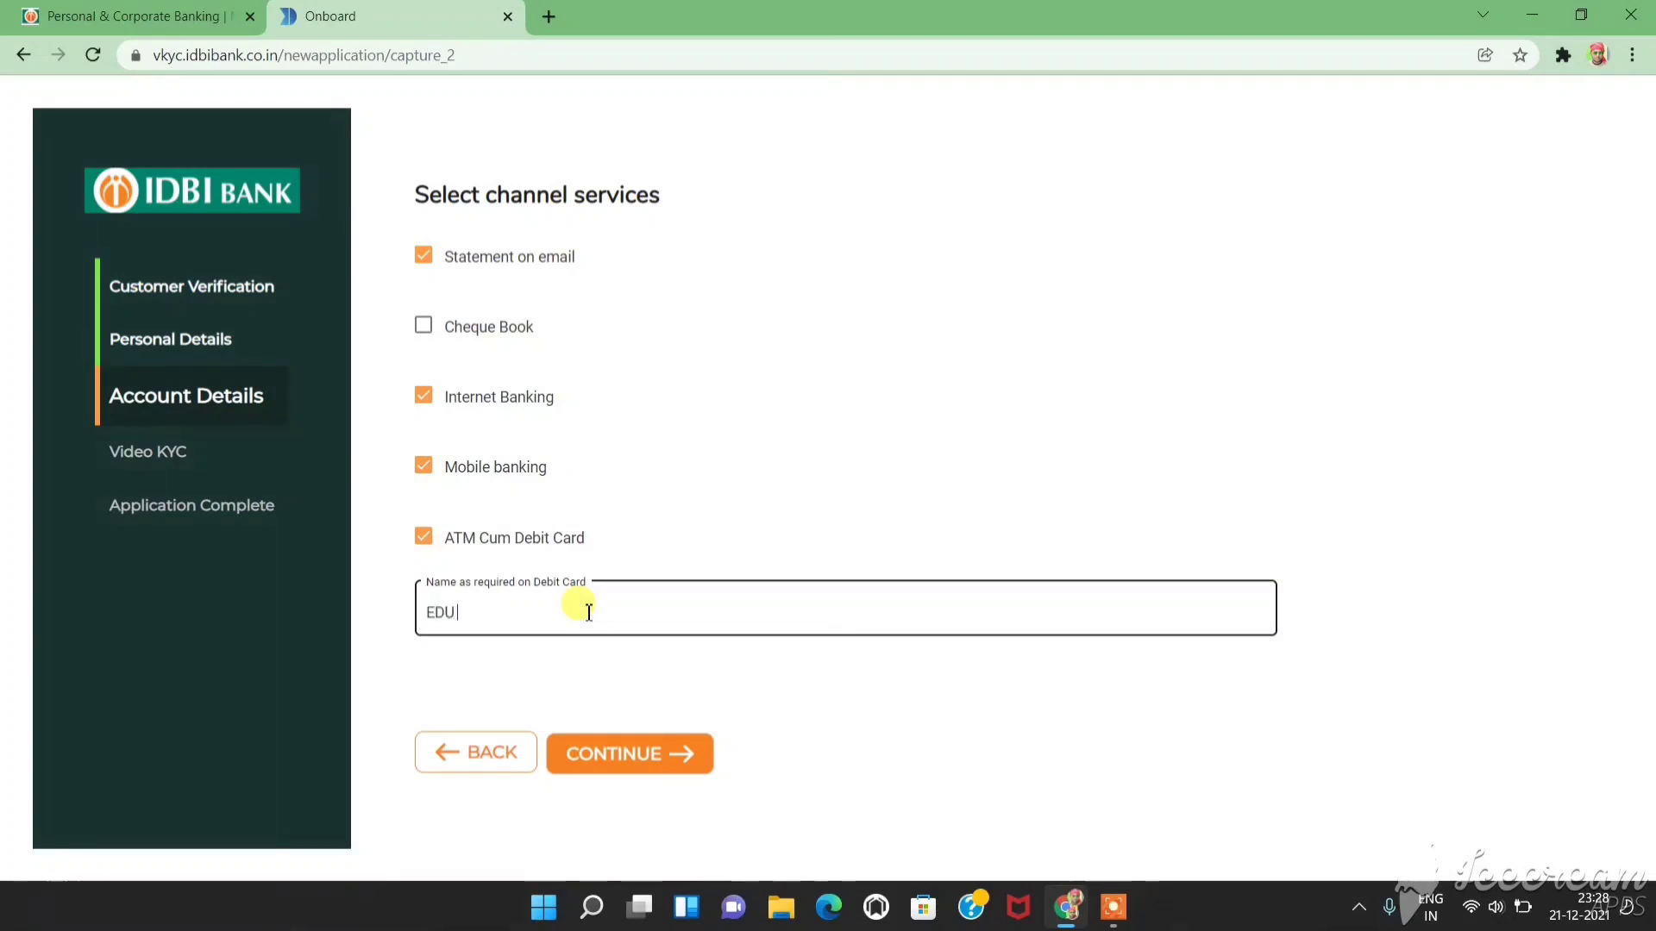
pyautogui.write(' INDIA')
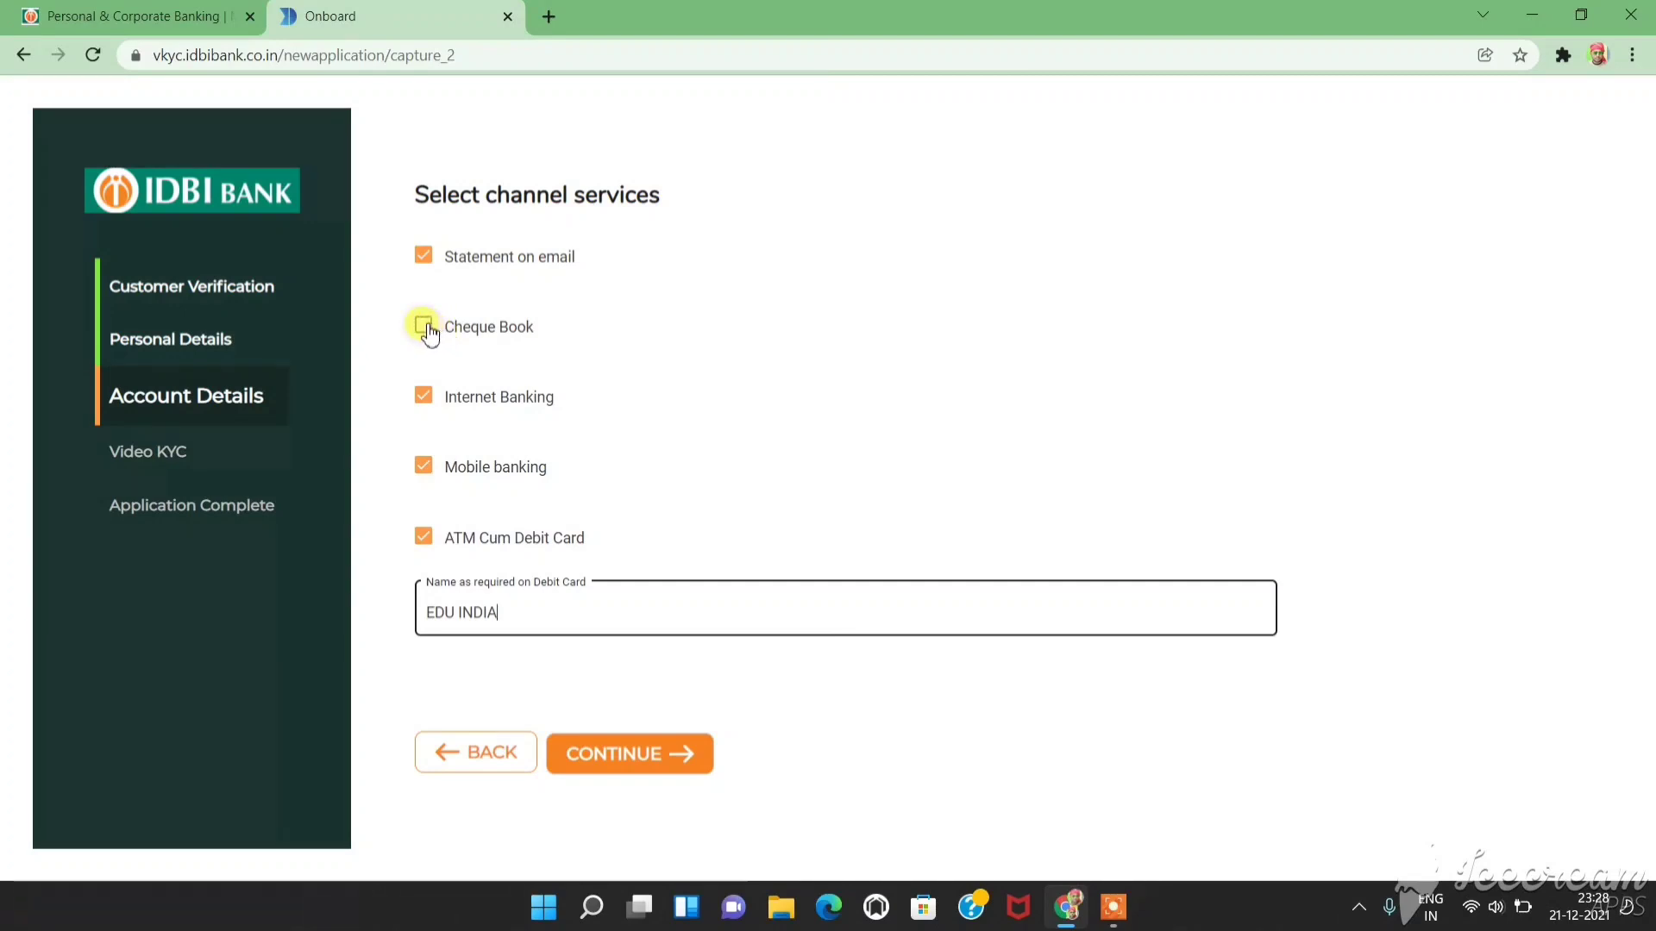
pyautogui.click(652, 770)
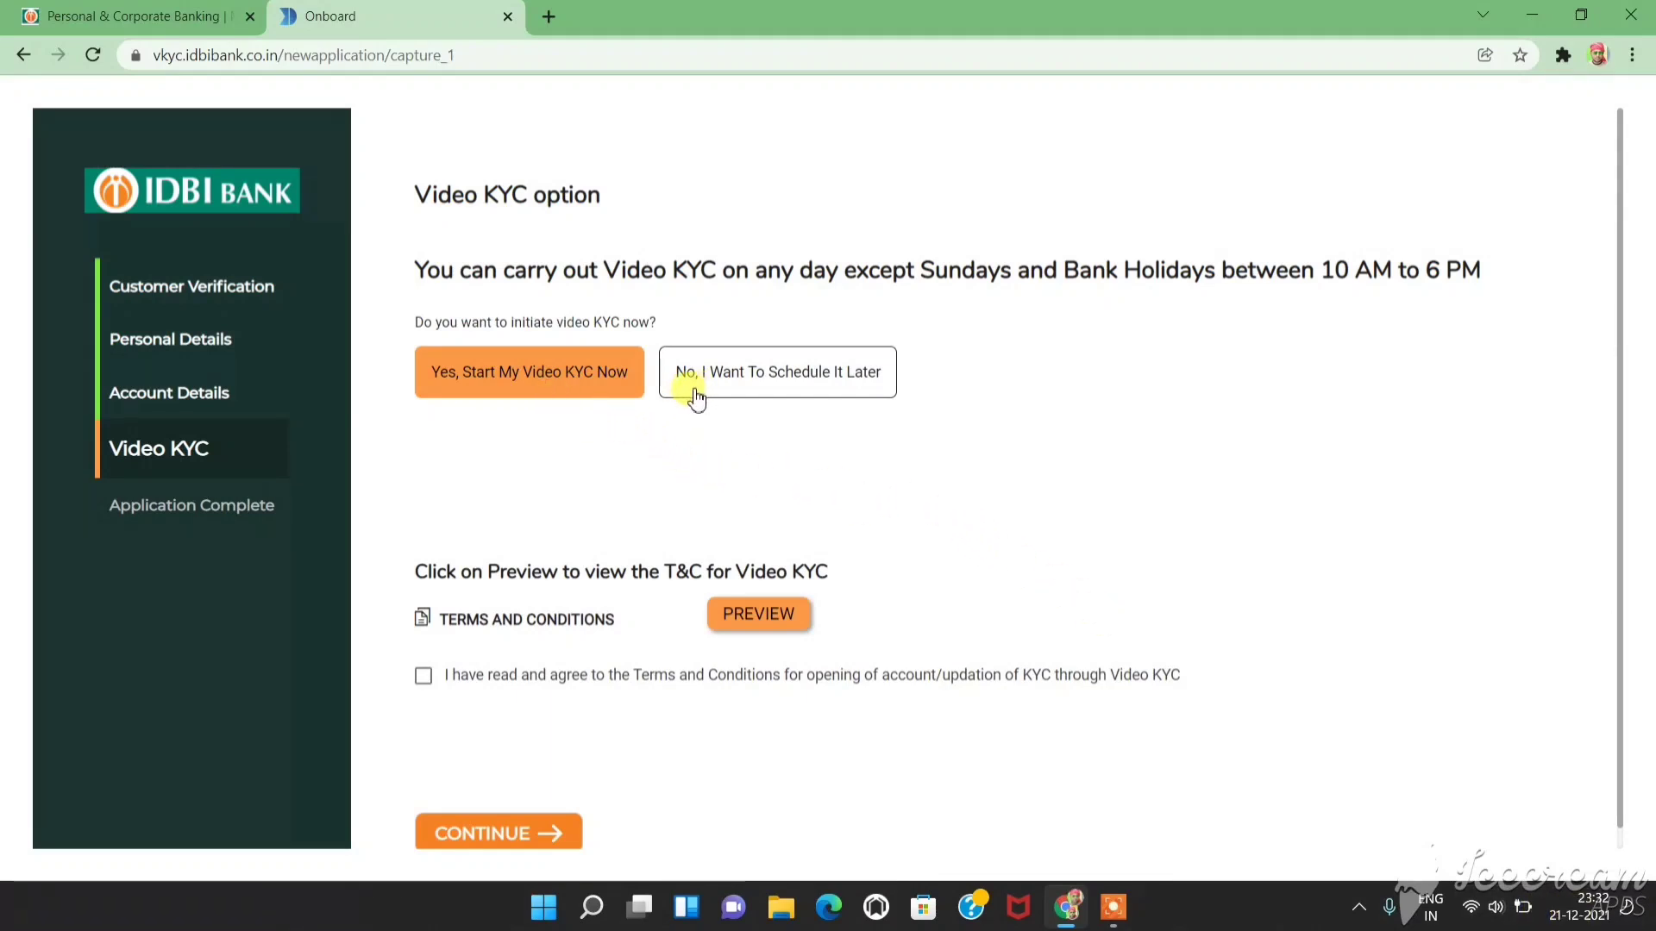
# Choose to schedule the Video KYC for another time, agree to its Terms and Conditions, and continue.
pyautogui.click(844, 384)
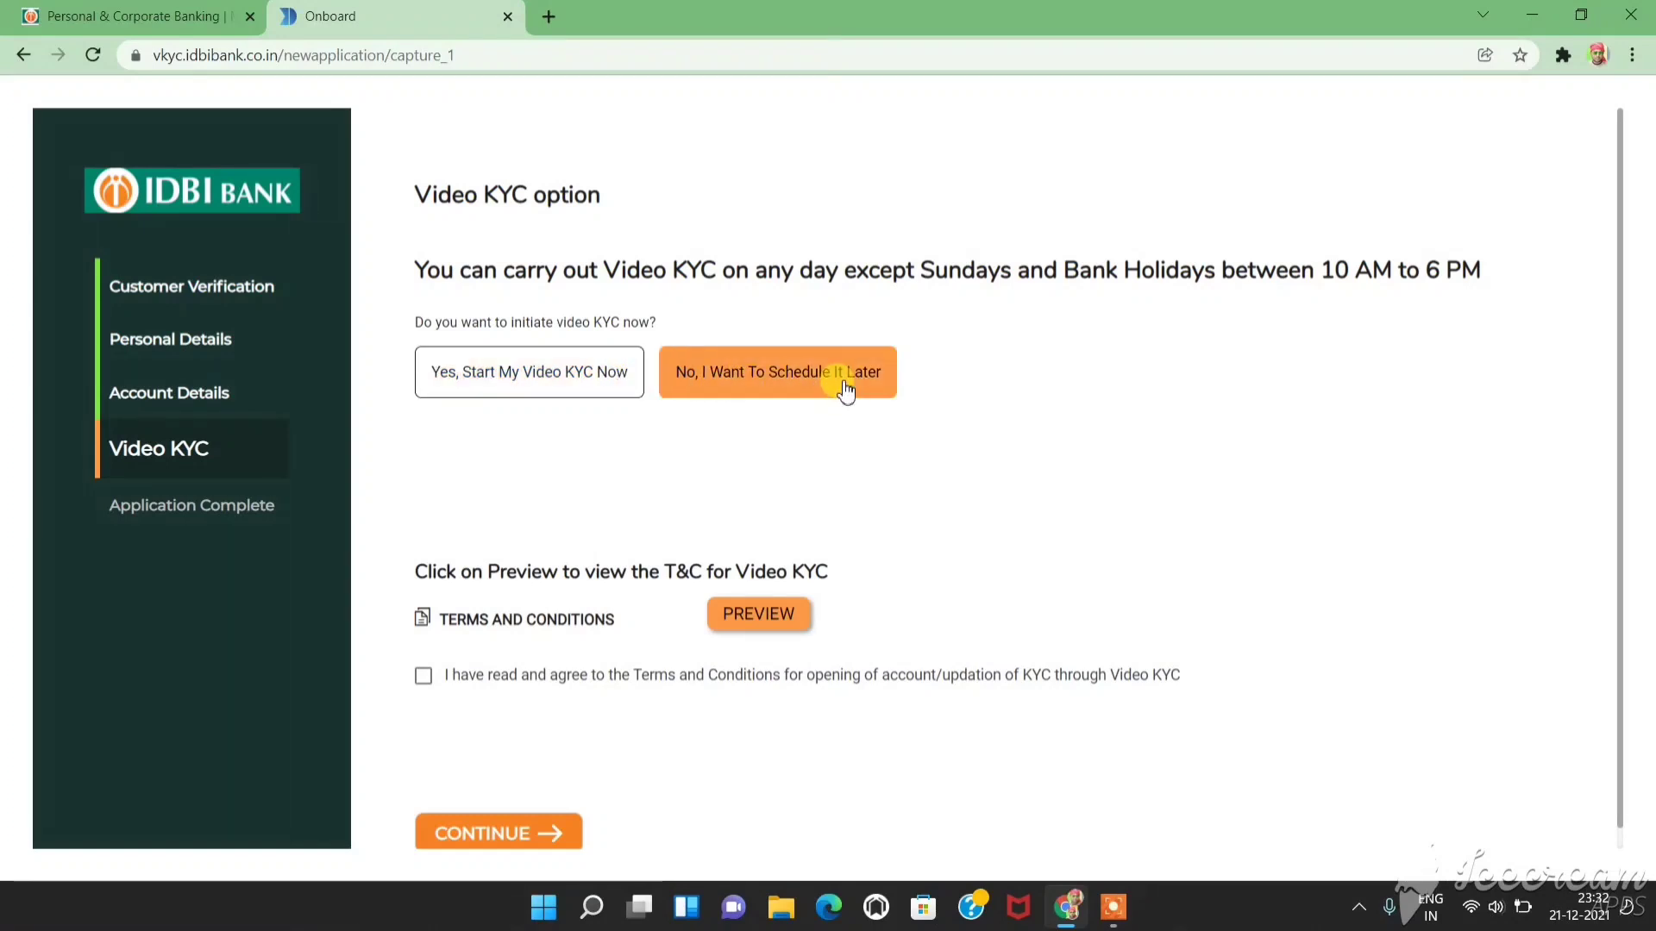
pyautogui.click(423, 676)
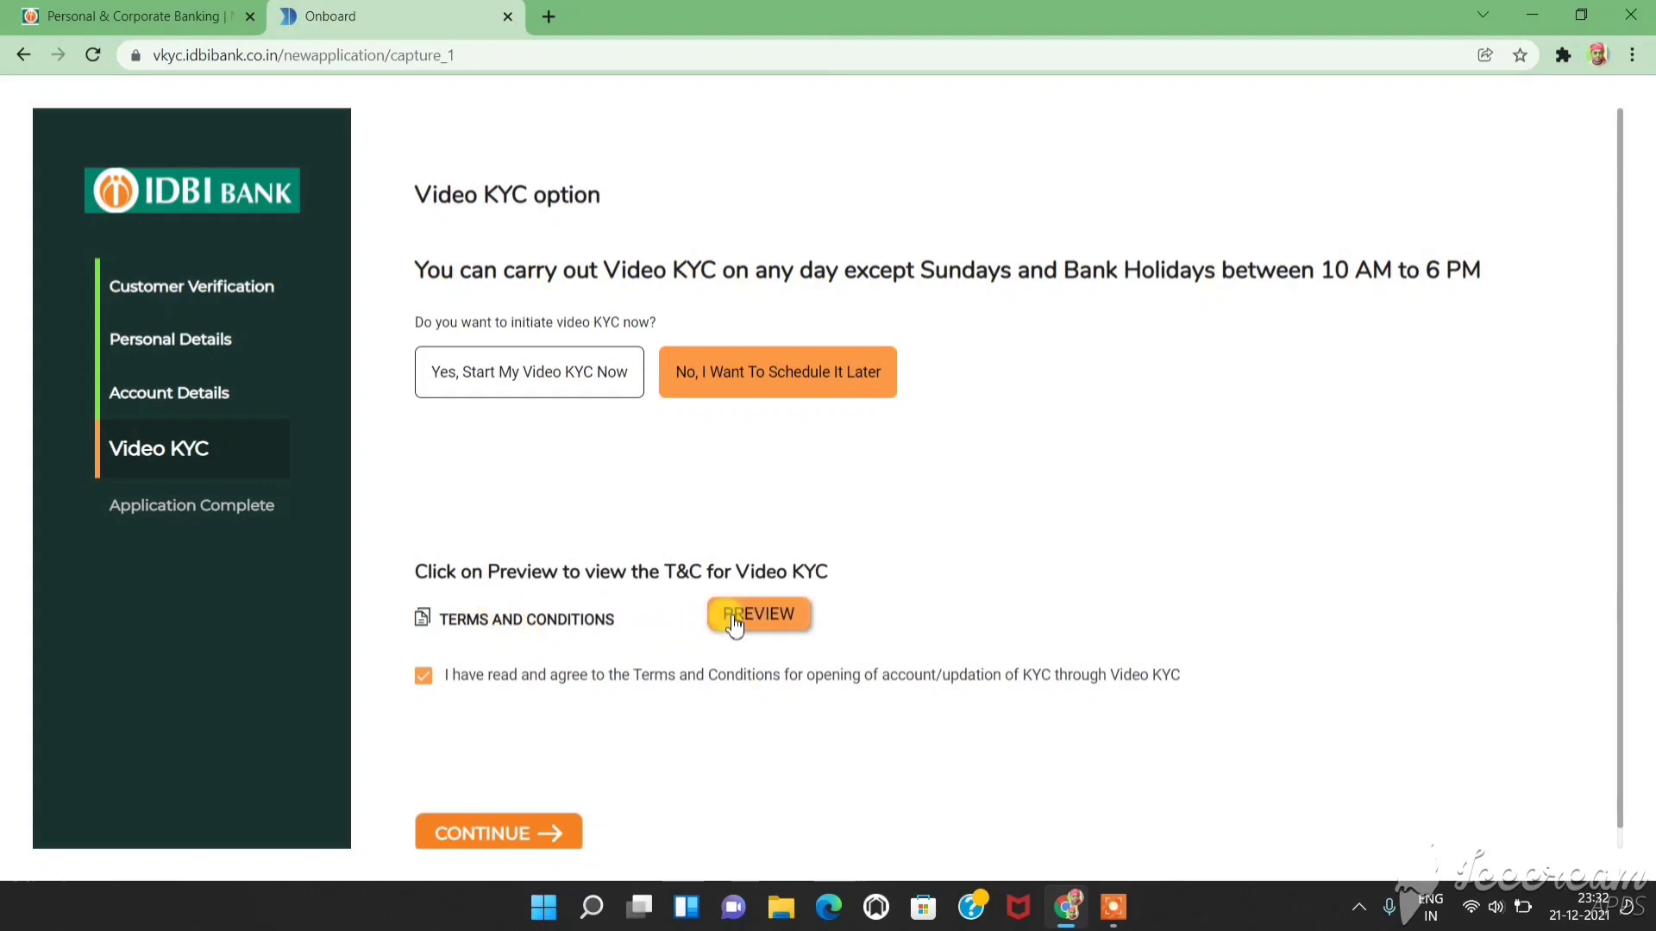
pyautogui.scroll(-1, 681, 660)
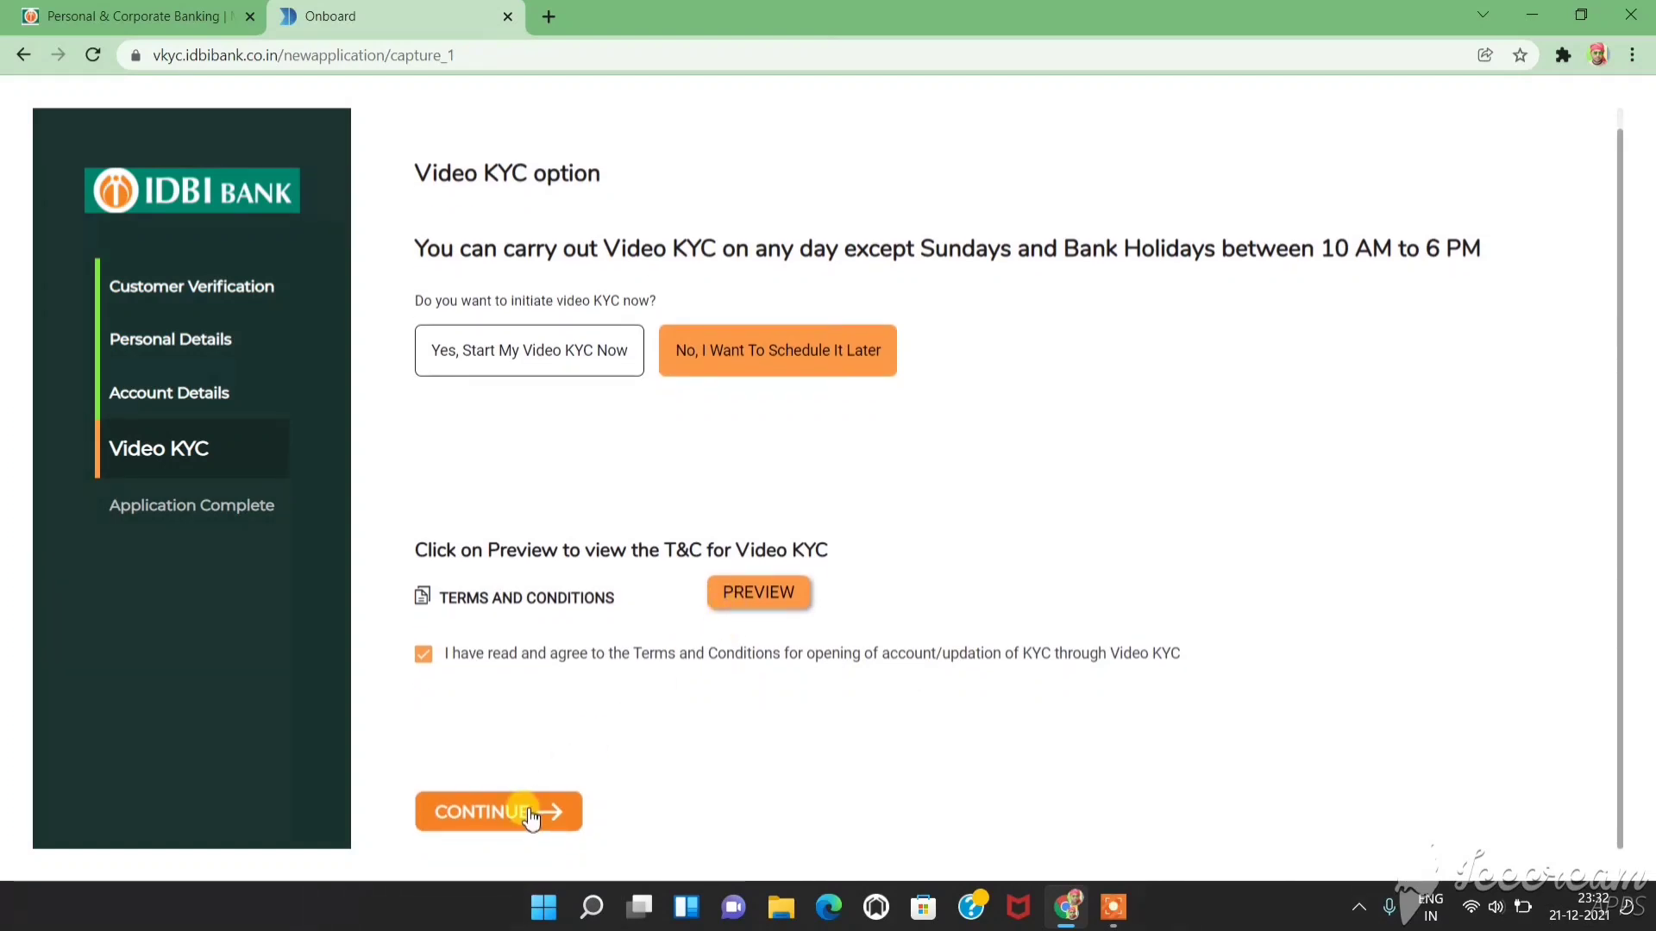
pyautogui.click(528, 815)
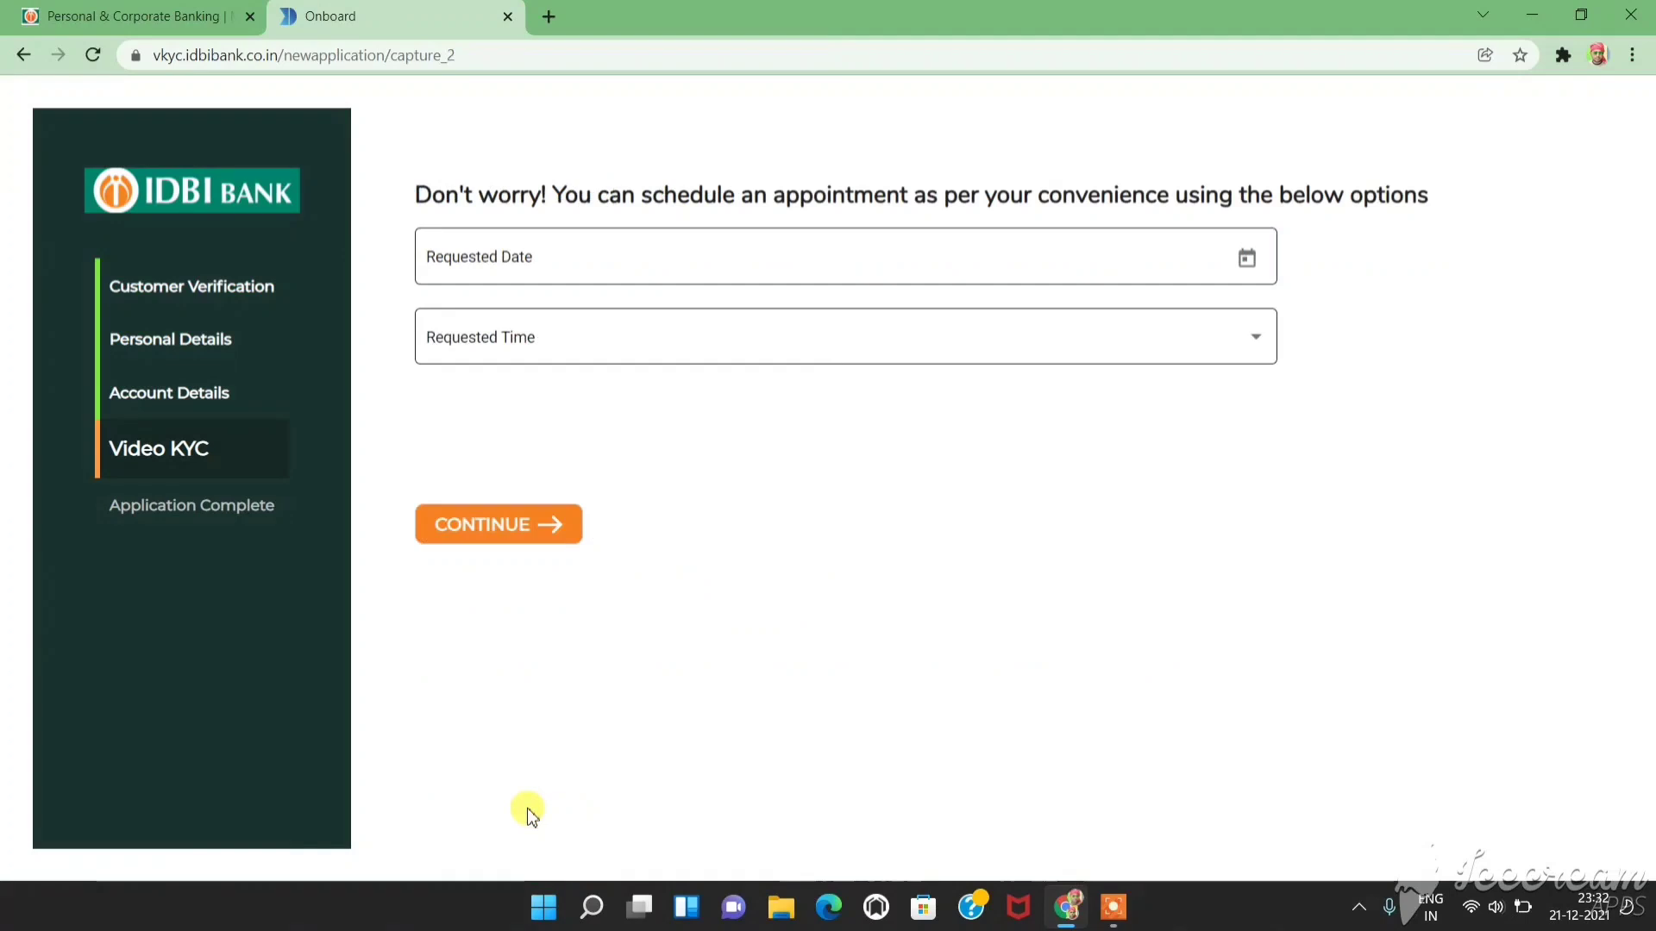
# Request the Video KYC appointment for 24/12/2021, 01.00 PM - 02.00 PM, and submit the appointment details.
pyautogui.click(777, 253)
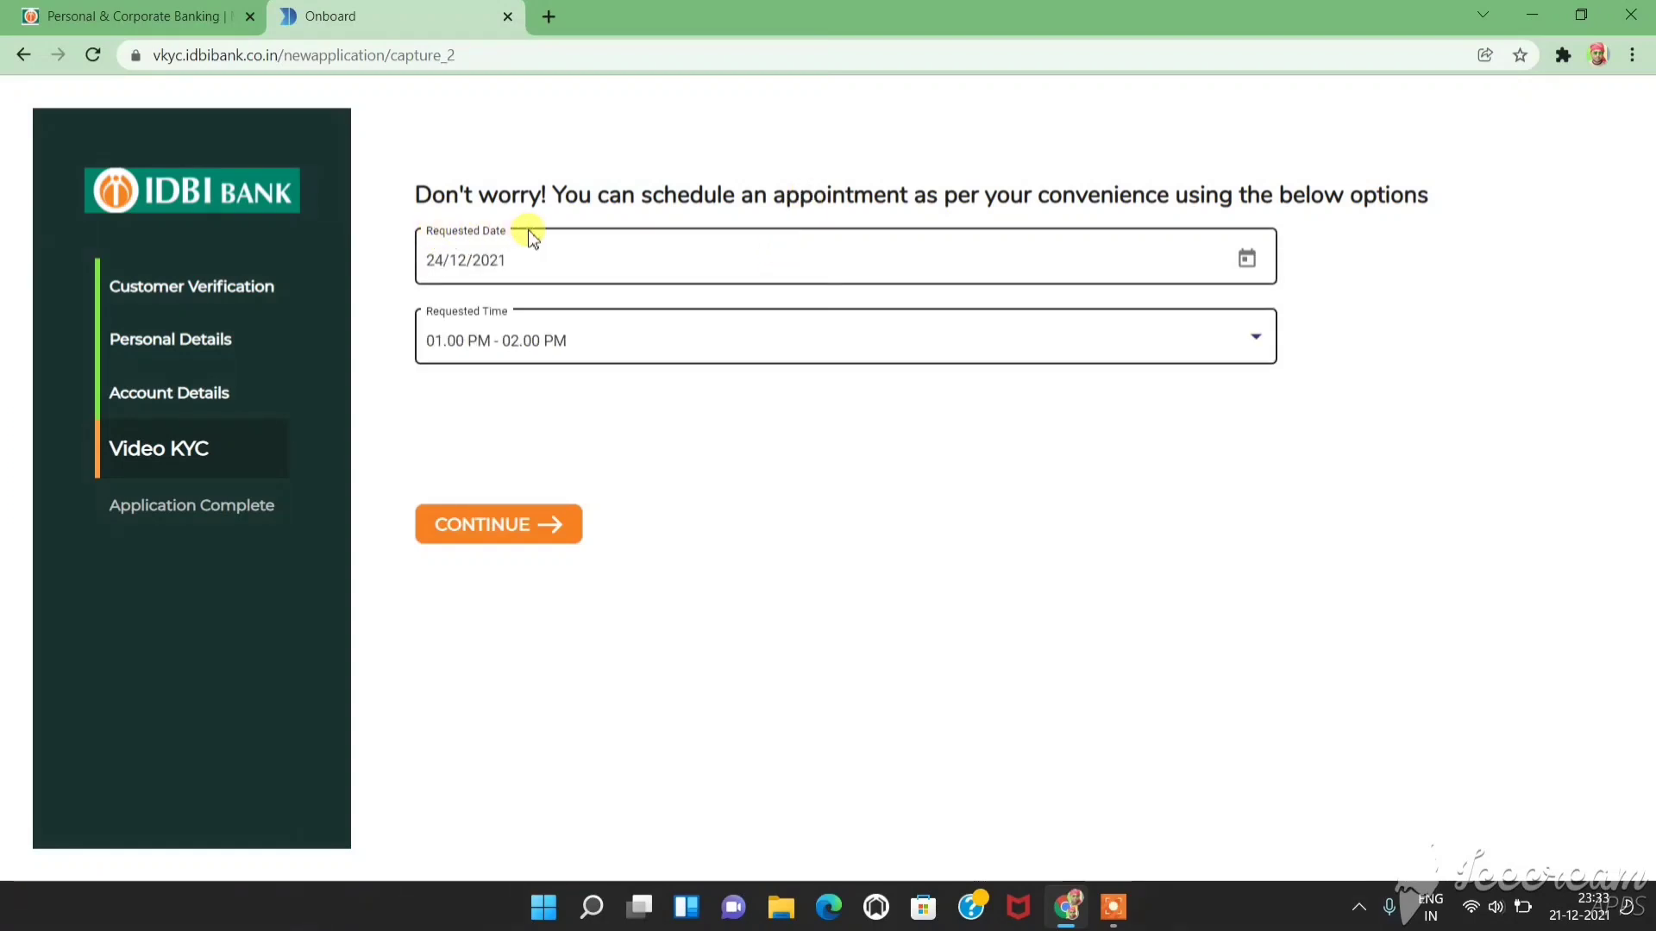
pyautogui.click(539, 532)
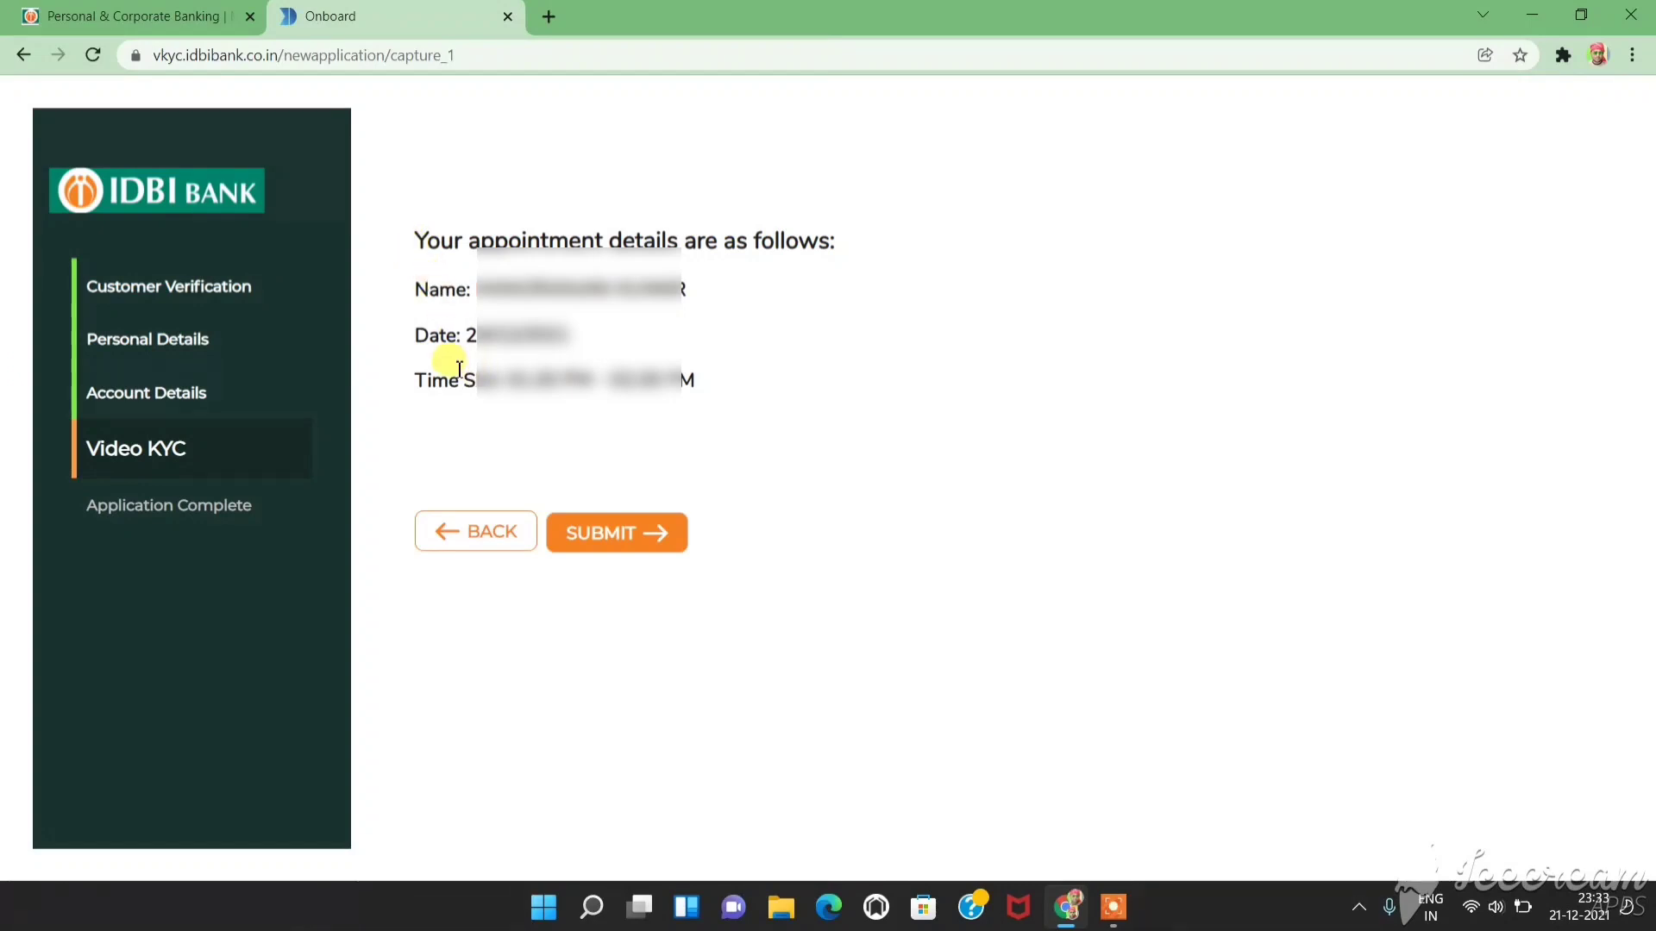
pyautogui.click(638, 549)
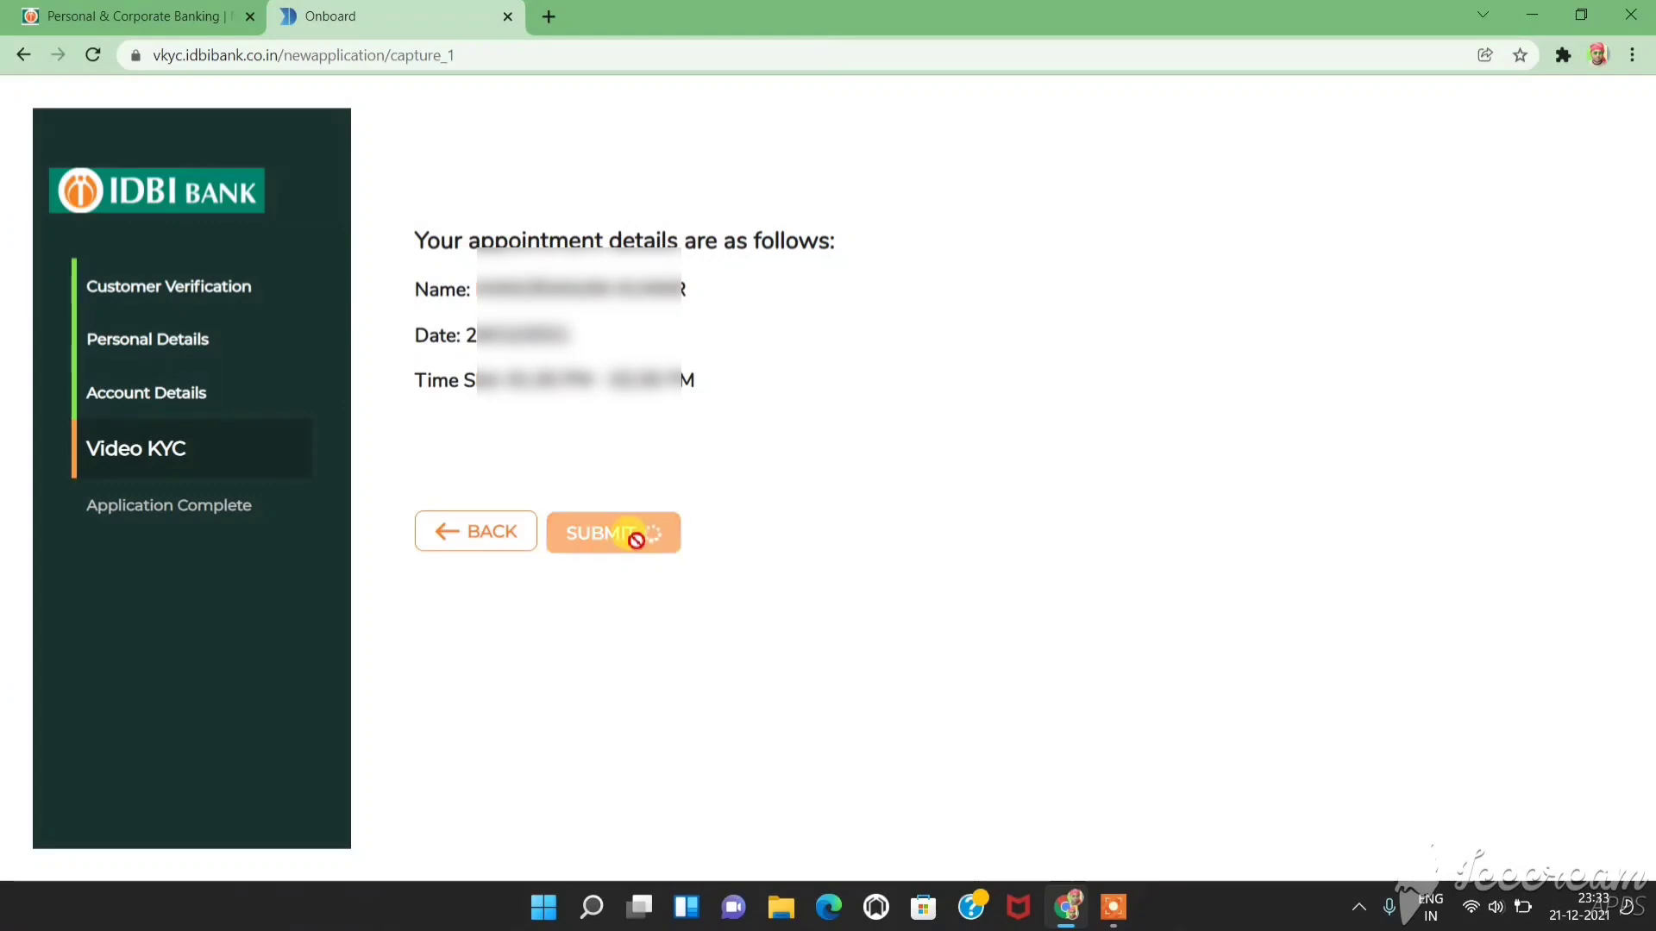